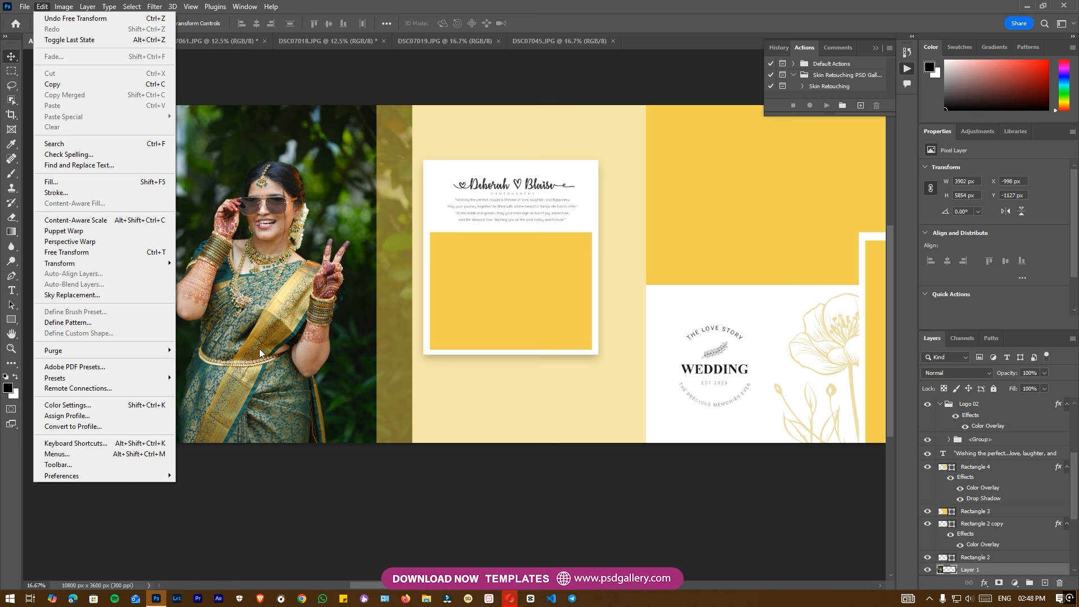
Toggle the Skip Transform when Placing option in the General preferences and save the settings
mouse_move(169, 477)
click(212, 262)
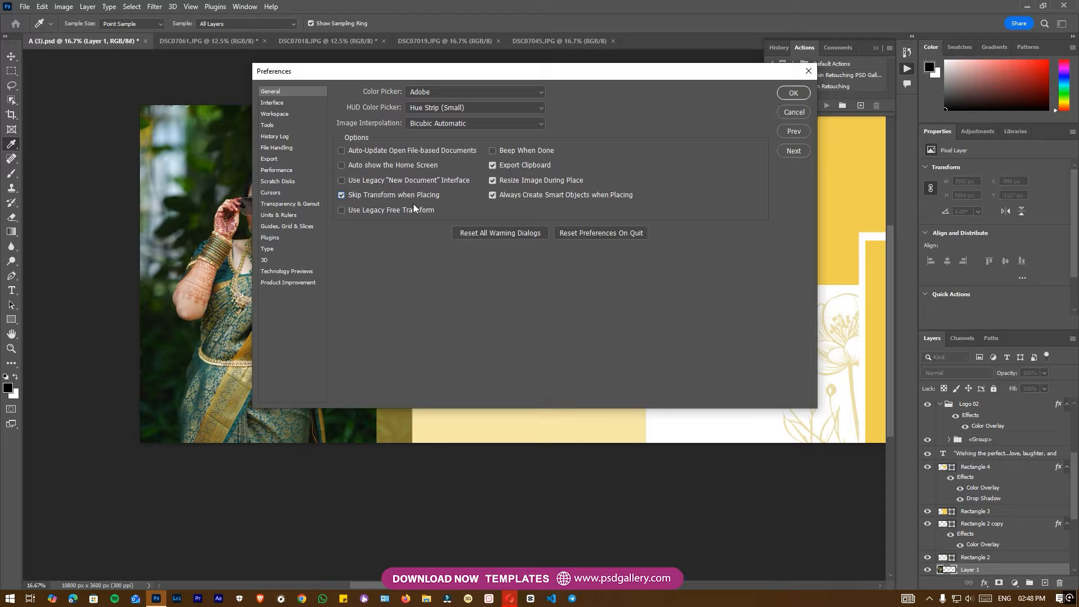
click(403, 195)
click(781, 92)
Reposition the bride portrait in Layer 1 and scale it proportionally to about 98% over the leftmost frame
key(v)
right_click(276, 248)
click(288, 253)
drag(287, 255, 311, 281)
key(ctrl+t)
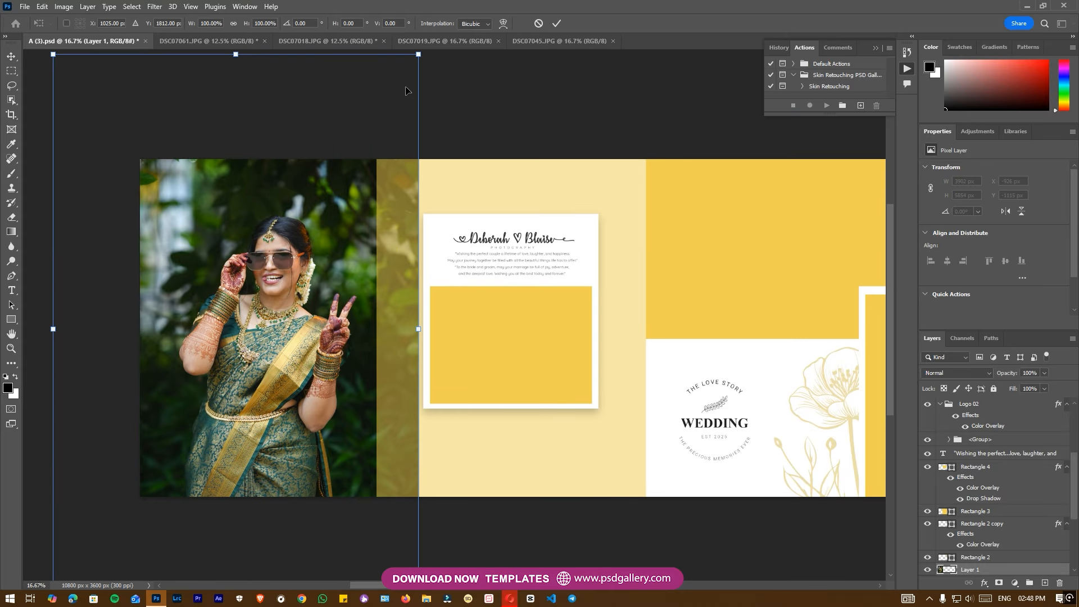
drag(419, 56, 380, 112)
drag(228, 342, 238, 338)
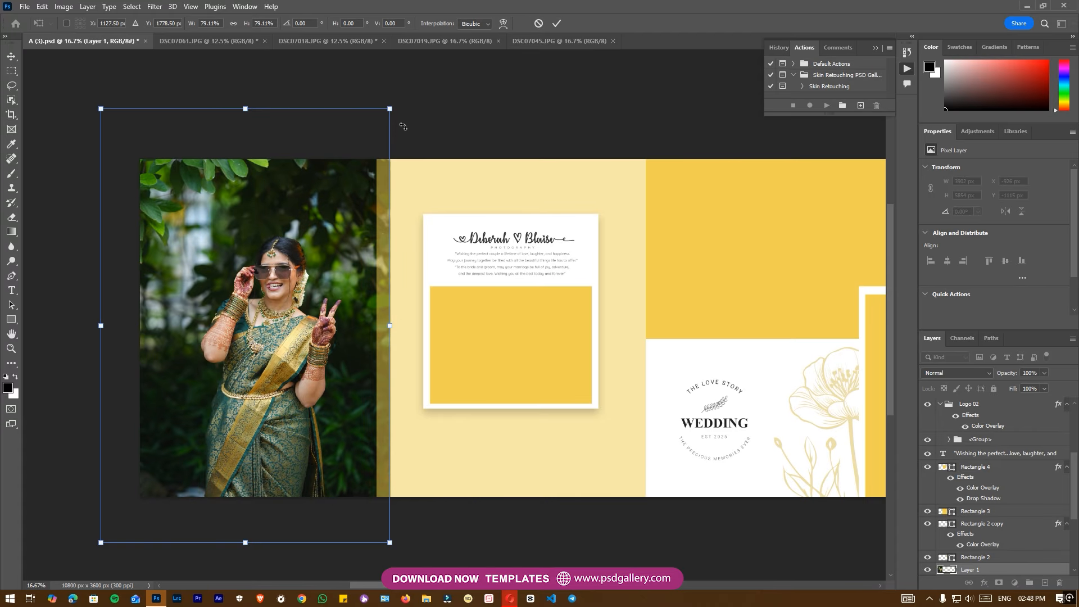
drag(390, 108, 471, 88)
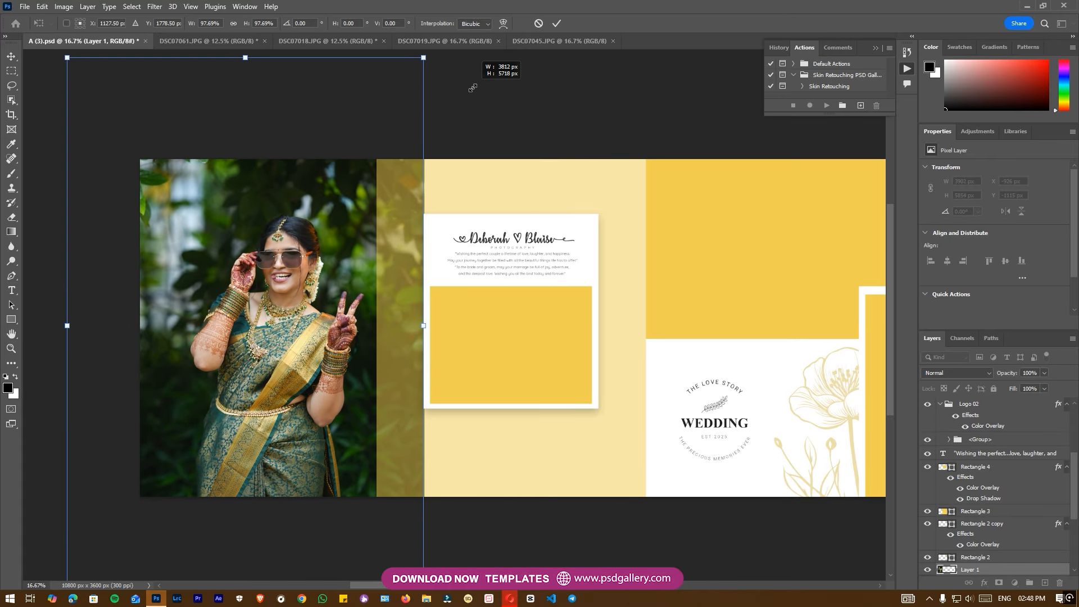
key(Return)
Select Rectangle 4 copy, the picture frame inside the white card, and bring the DSC07019.JPG couple photo into the album spread above it
key(ctrl+plus)
key(ctrl+plus)
drag(205, 351, 420, 353)
drag(494, 381, 322, 391)
right_click(470, 367)
click(492, 374)
click(322, 42)
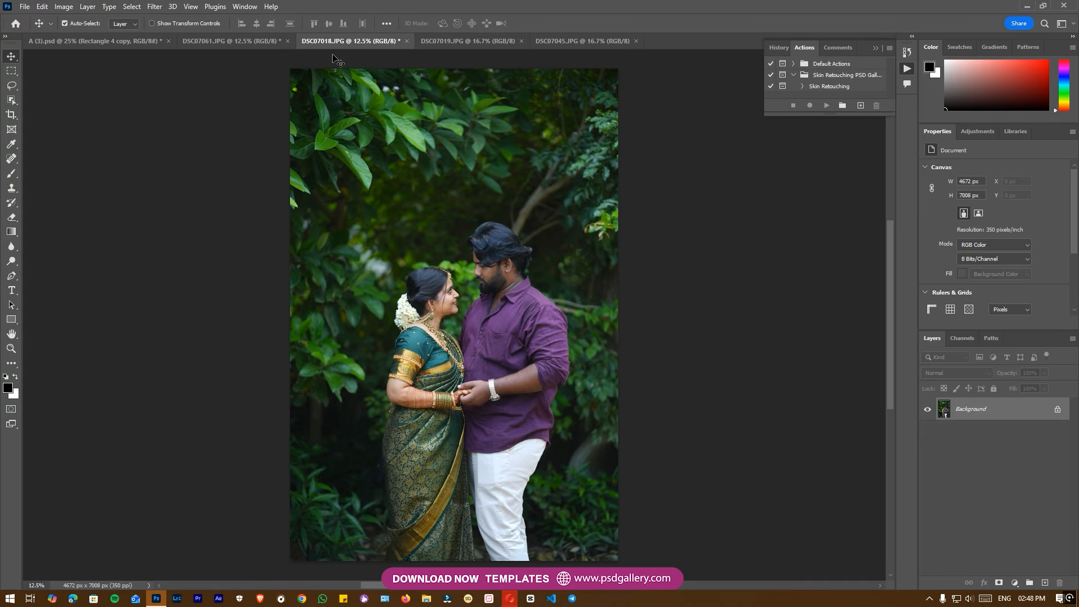
click(477, 47)
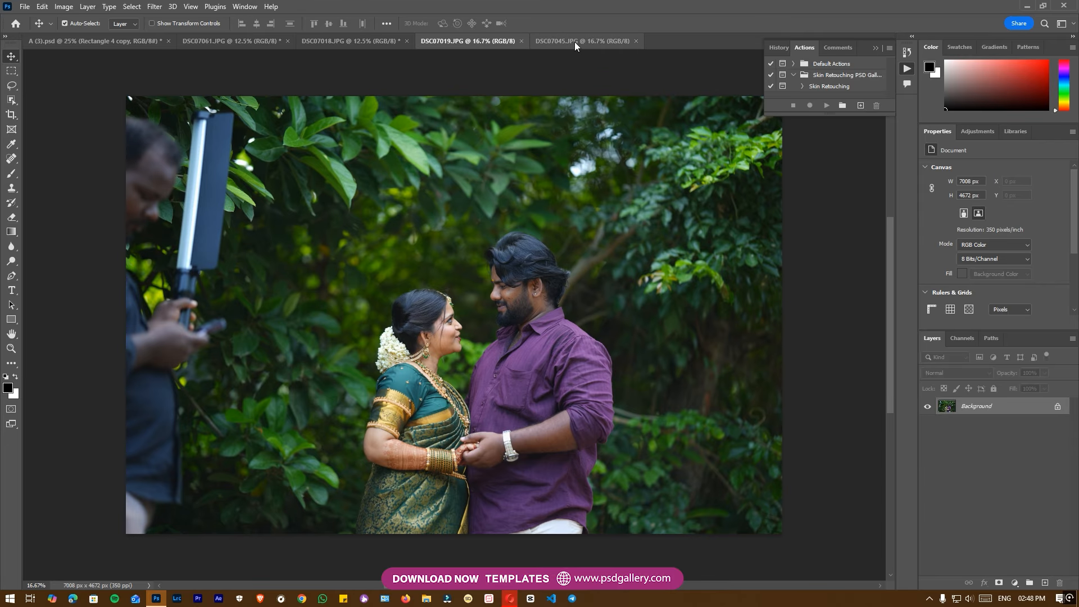
click(598, 45)
click(484, 40)
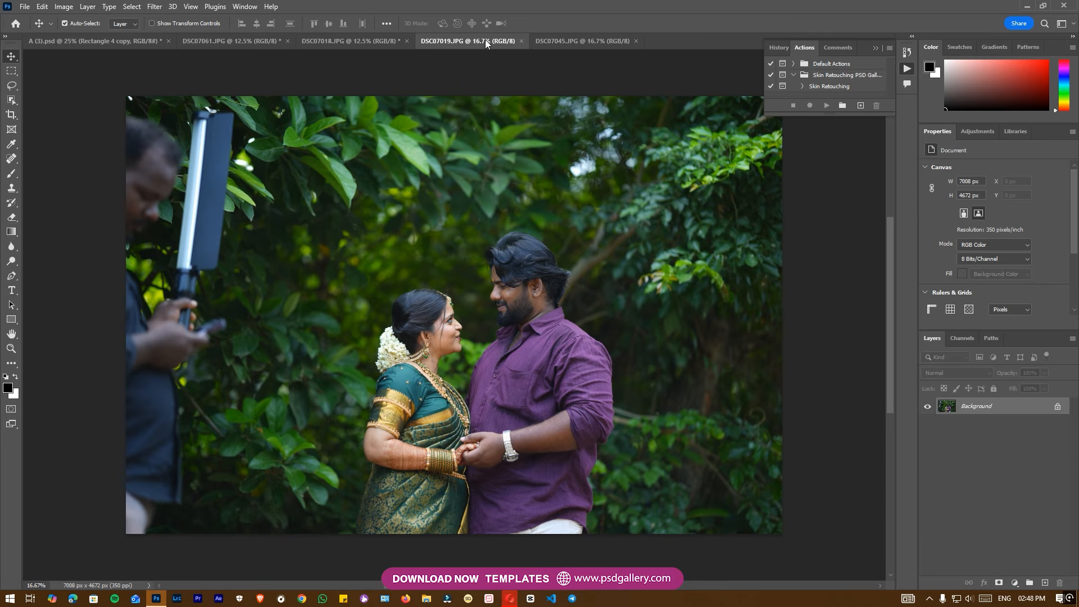
drag(553, 279, 443, 328)
Clip the couple photo to the card's picture frame and scale it proportionally to about 66%, adjusting its position
key(ctrl+alt+g)
key(ctrl+t)
scroll(500, 321, down, 2)
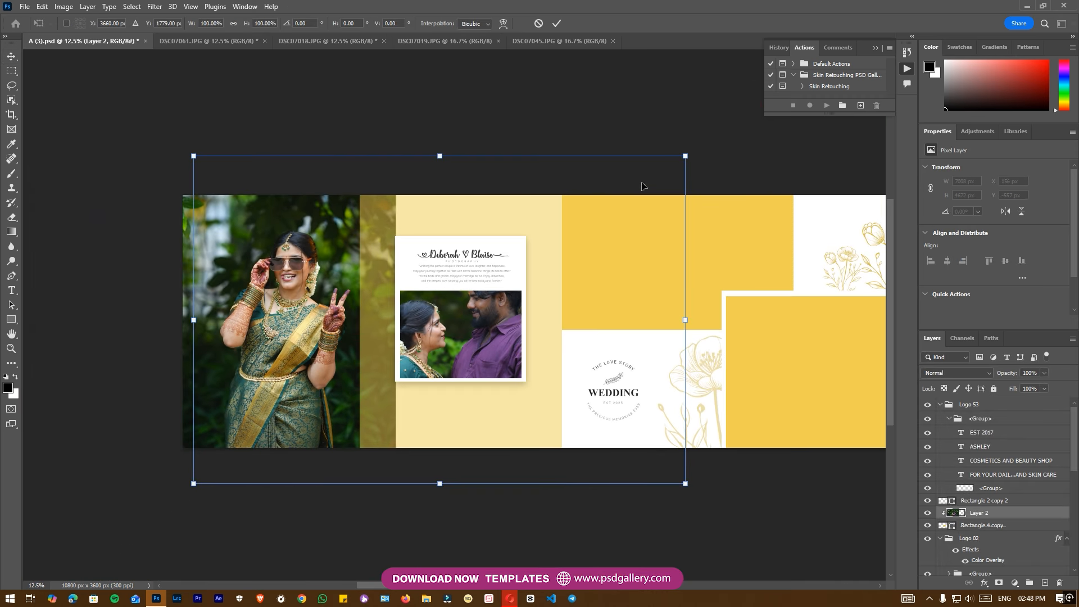
drag(685, 156, 599, 209)
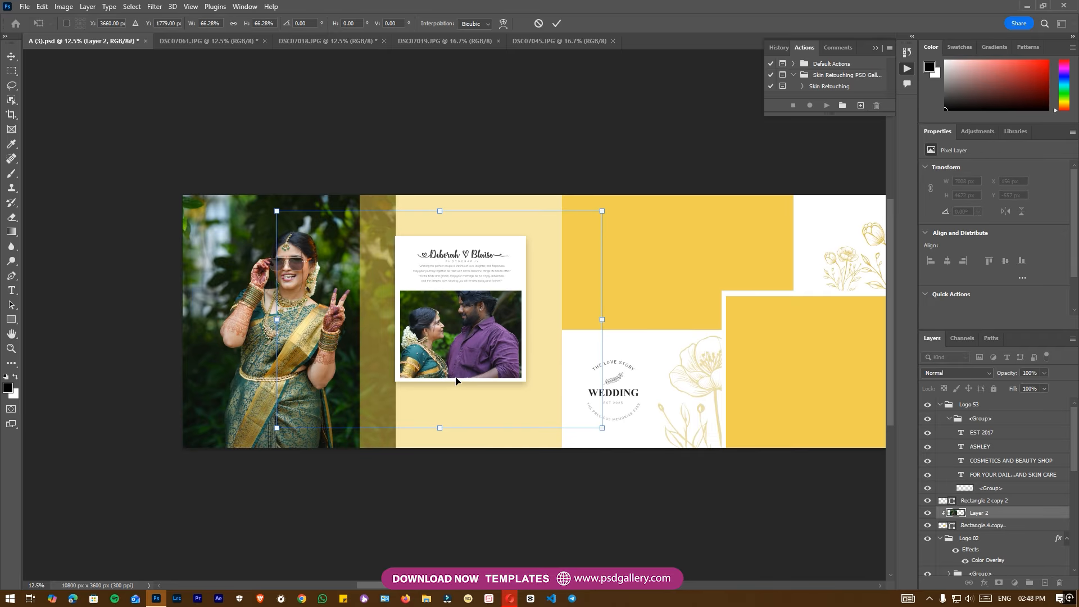
drag(468, 372, 472, 375)
key(Return)
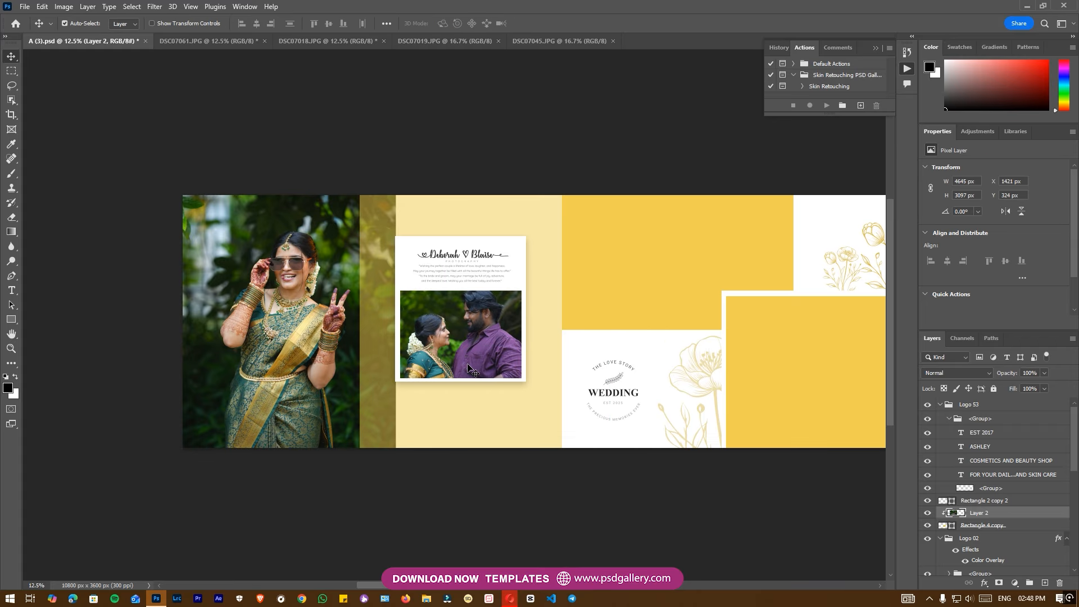
Clip the bride portrait in Layer 1 to the leftmost frame so that it no longer overlaps the neighbouring panel
key(ctrl+plus)
right_click(203, 331)
click(227, 340)
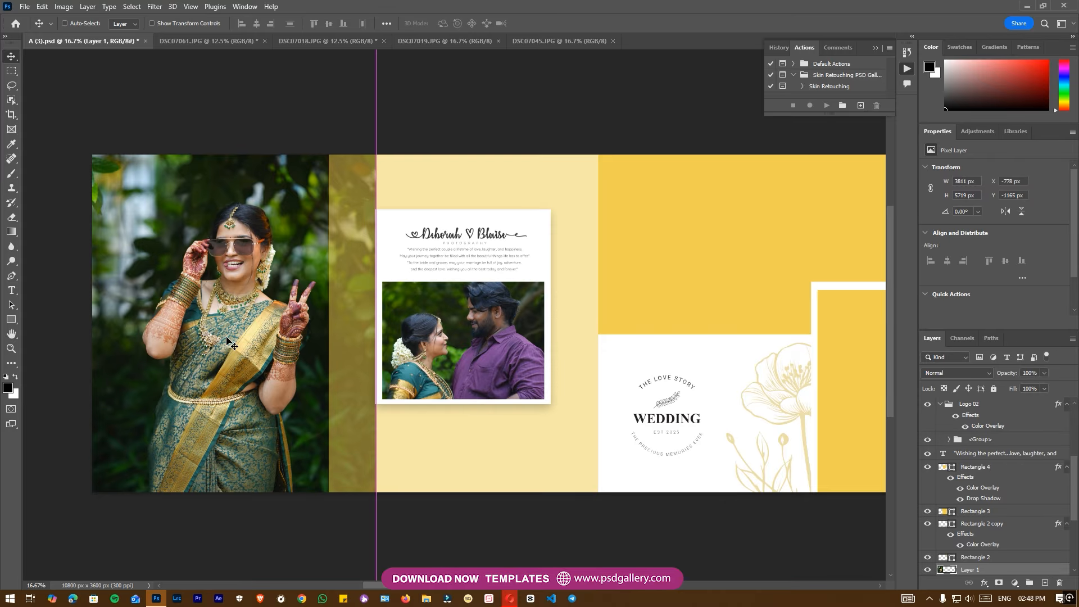
key(ctrl+alt+g)
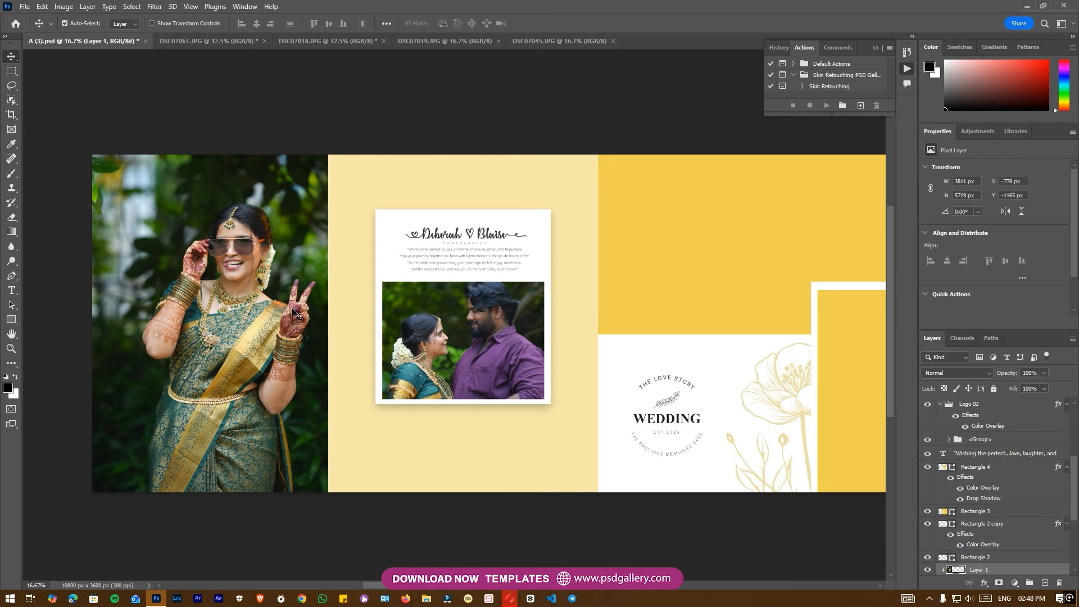
Copy the DSC07019.JPG couple photo above Rectangle 3, position it behind the white card and clip it to that rectangle
key(ctrl+plus)
drag(438, 395, 358, 350)
right_click(359, 449)
click(388, 455)
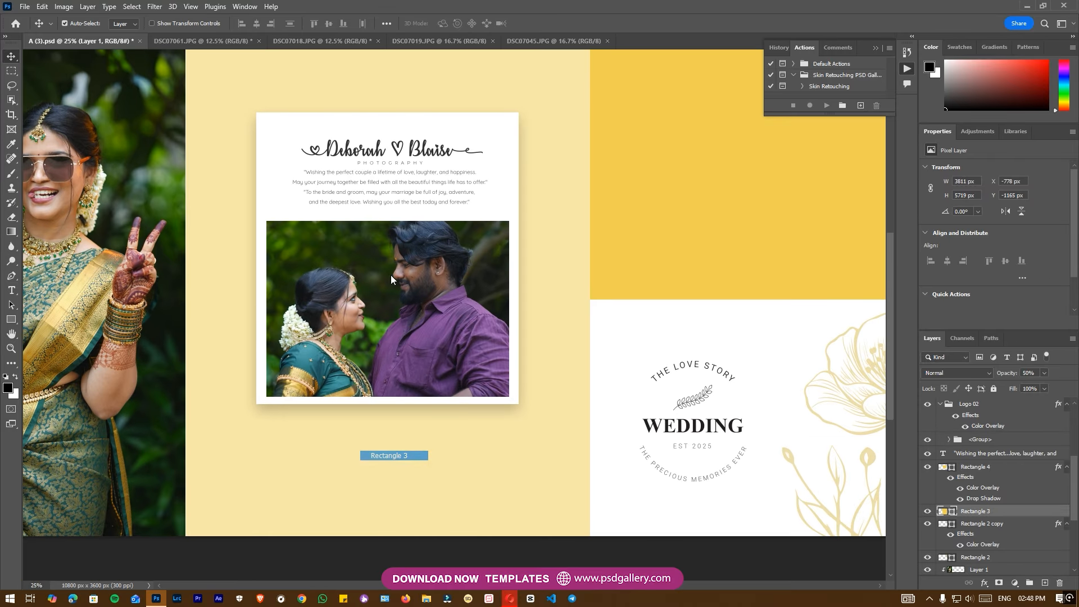
click(470, 40)
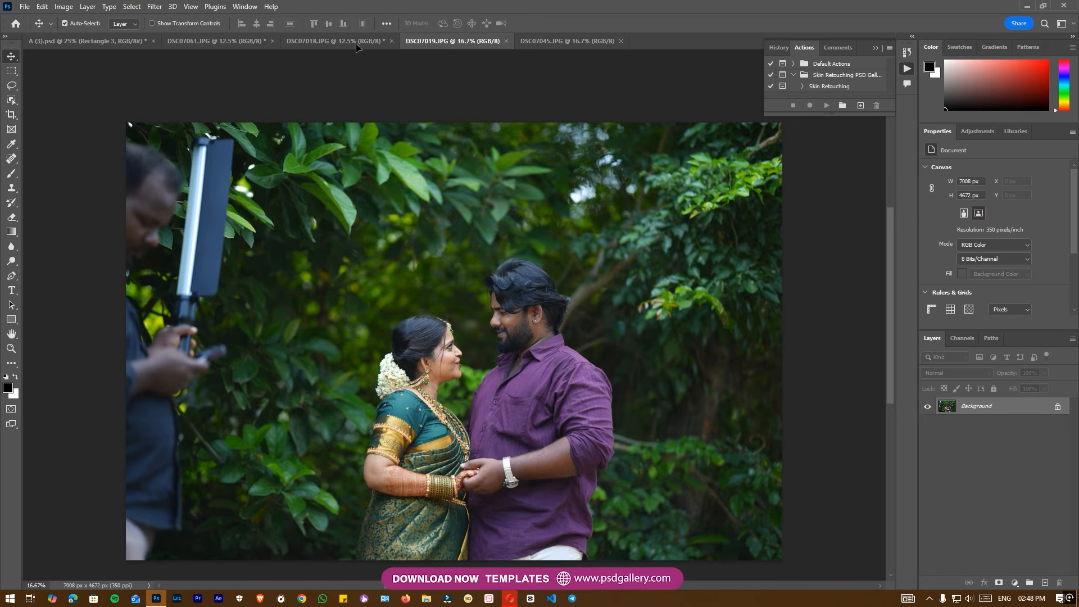
click(352, 41)
drag(81, 39, 353, 474)
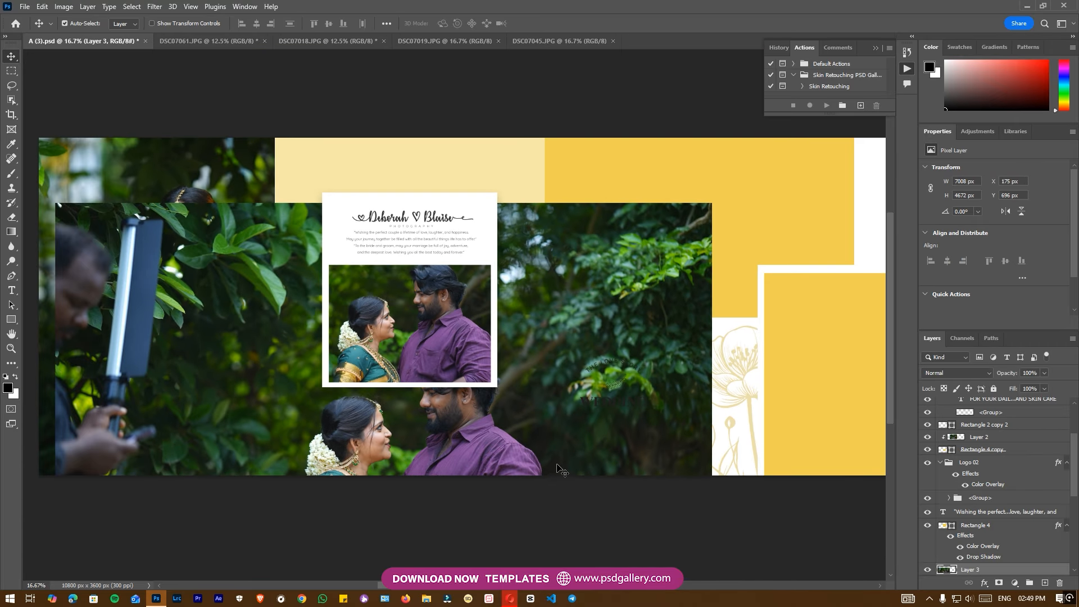
drag(560, 469, 568, 371)
key(ctrl+alt+g)
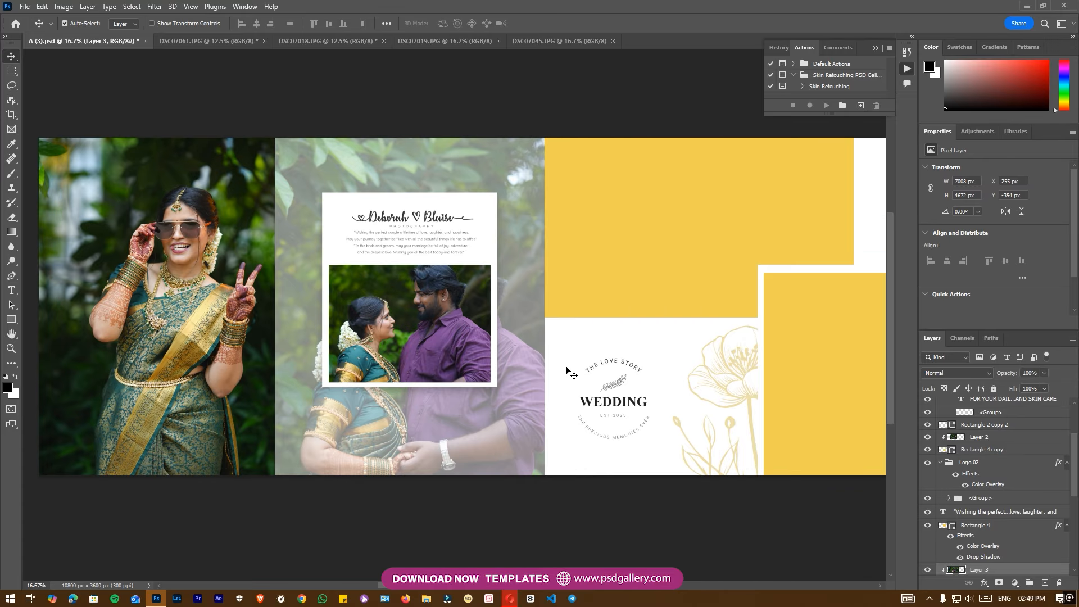
Set the background couple photo's blending mode to Luminosity and its opacity to 20%
click(973, 372)
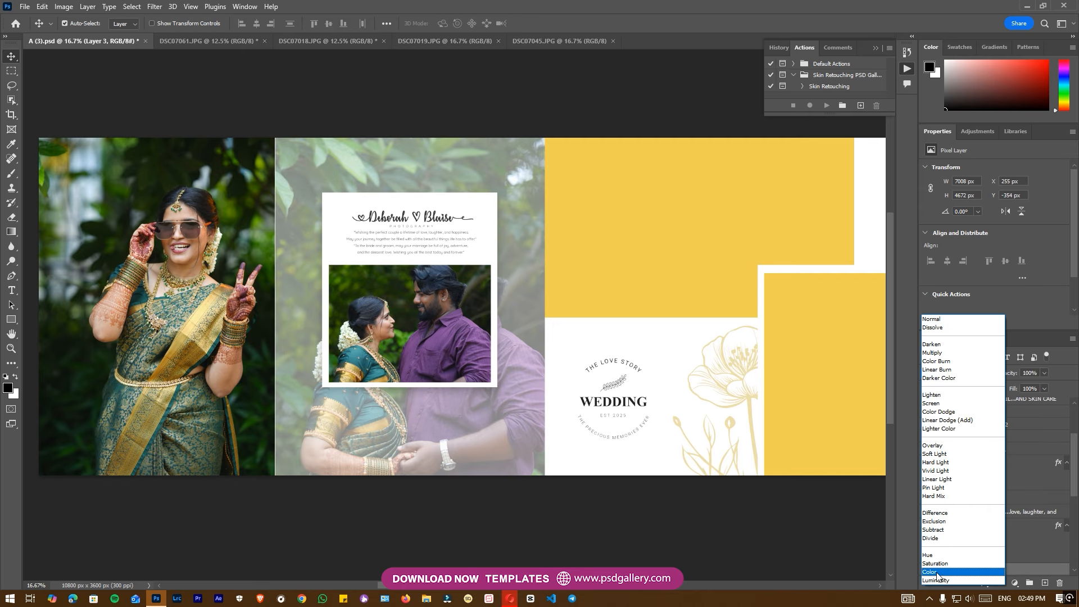
click(992, 574)
drag(922, 387, 934, 386)
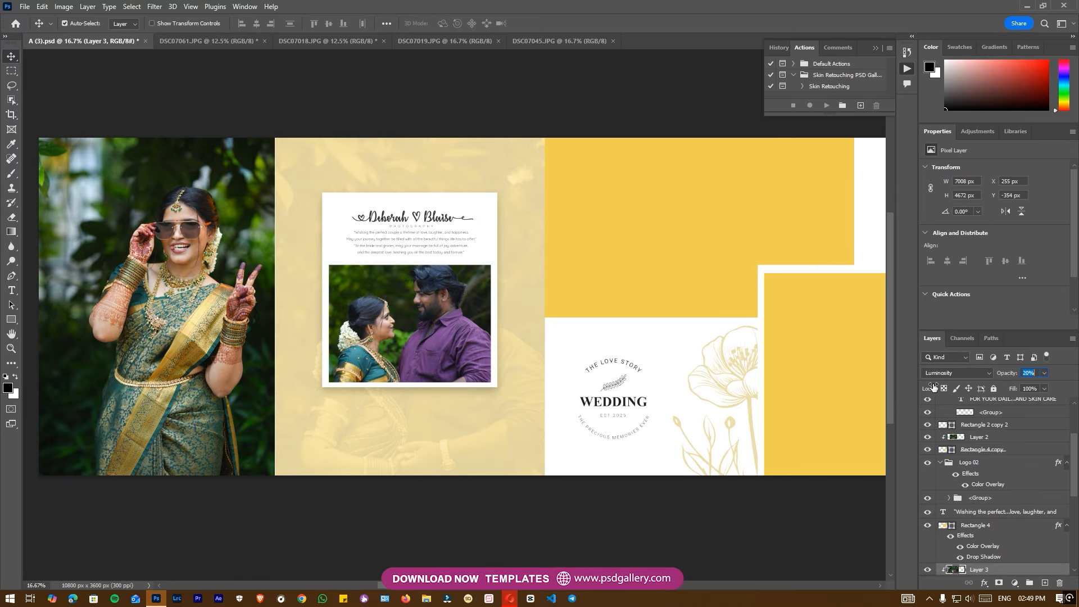
key(ctrl+plus)
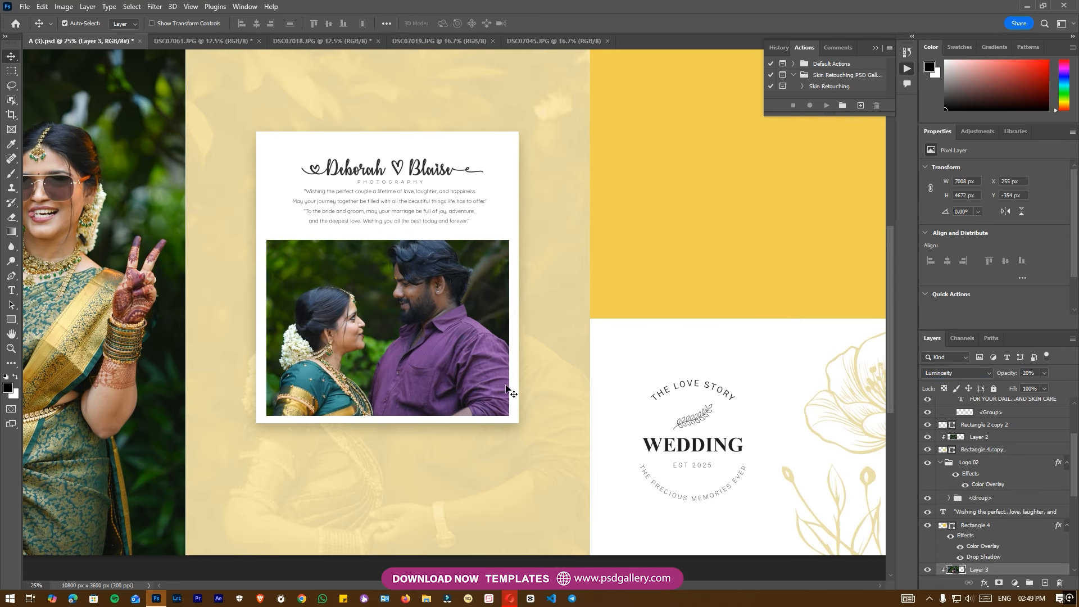
drag(559, 398, 309, 389)
key(ctrl+minus)
key(ctrl+minus)
Select Rectangle 2, the upper yellow frame, and bring the DSC07018.JPG couple photo into the spread above it
key(ctrl+plus)
right_click(539, 262)
click(550, 270)
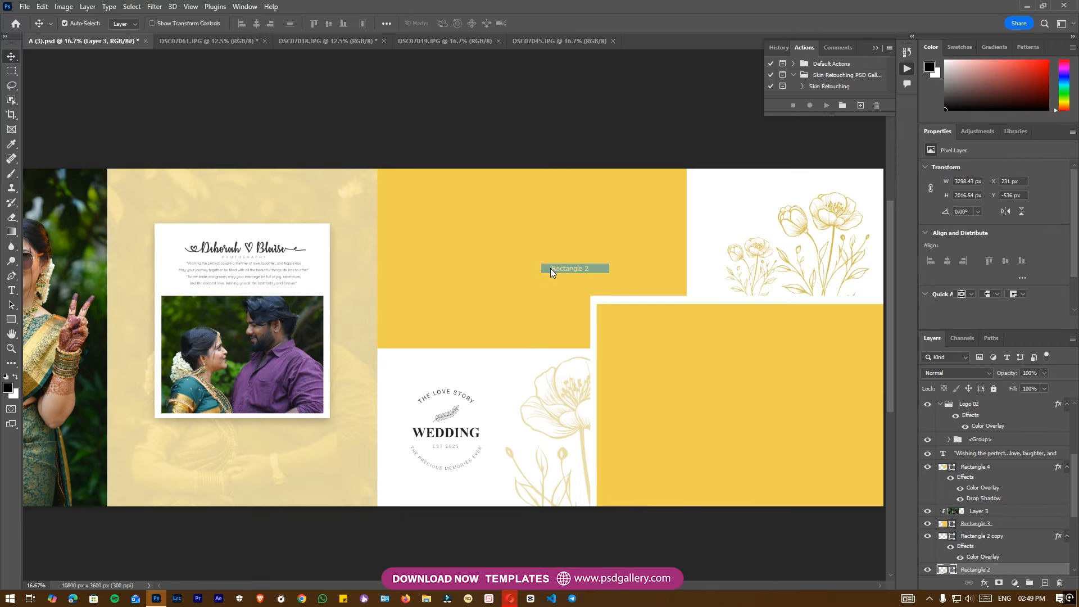
key(ctrl+plus)
drag(520, 309, 453, 282)
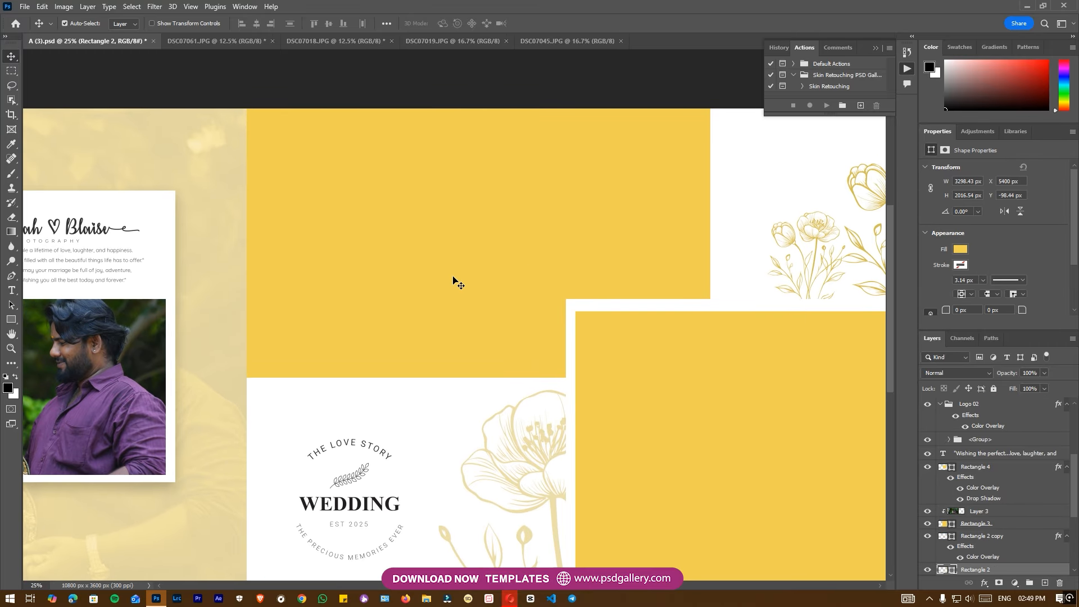
click(449, 41)
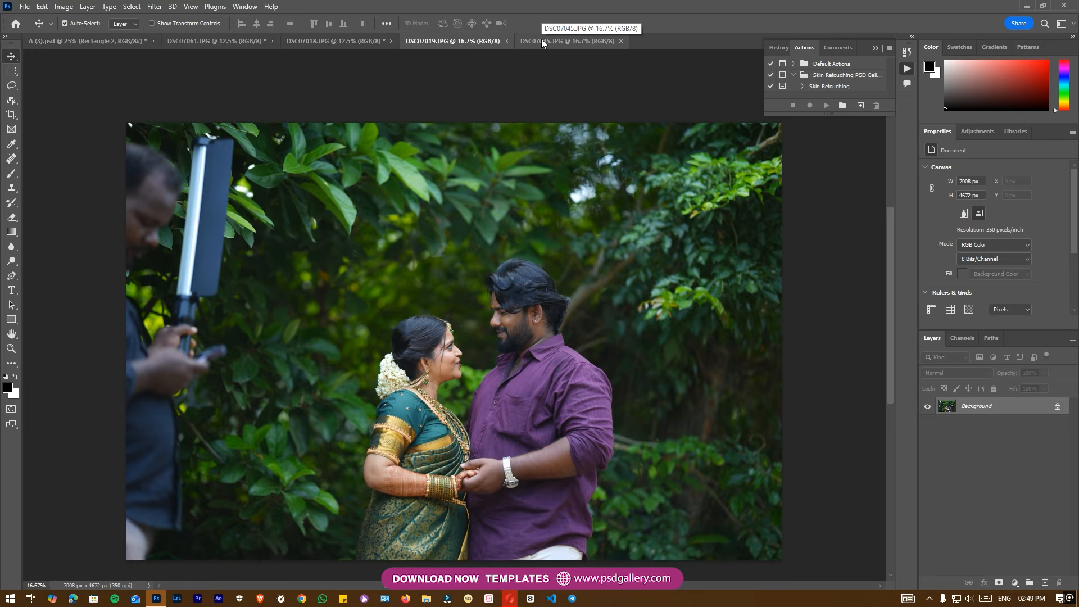
click(349, 42)
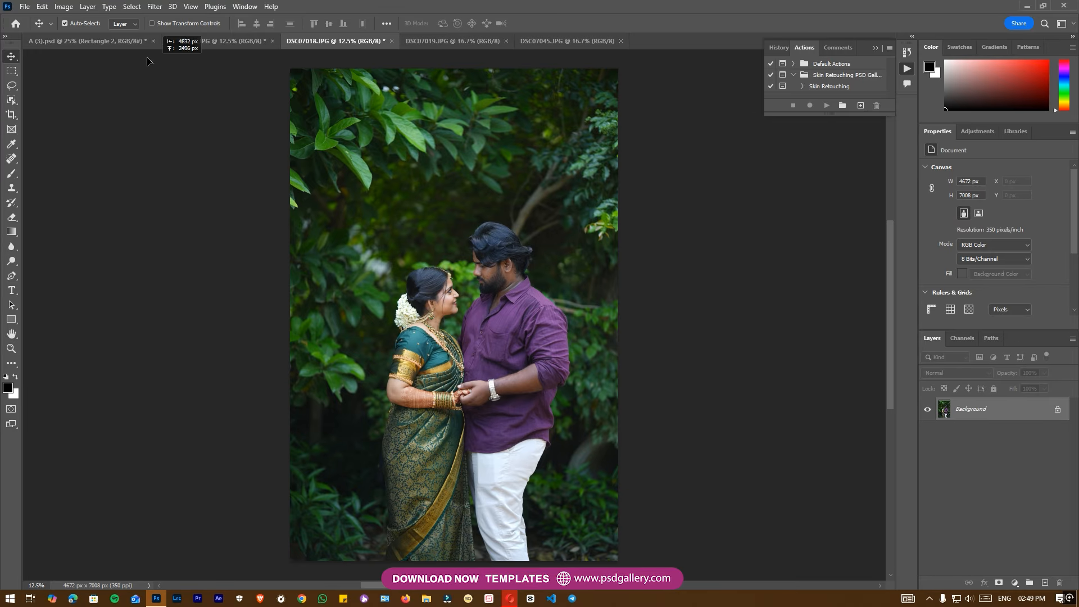
drag(112, 32, 474, 260)
key(ctrl+minus)
key(ctrl+minus)
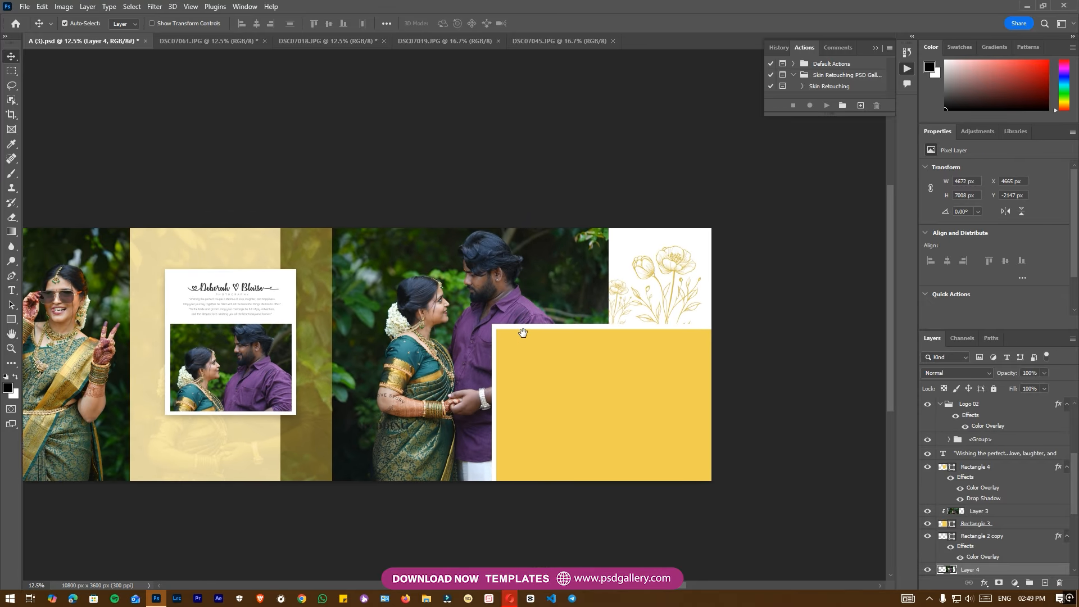
Scale the DSC07018.JPG couple photo to about 70%, fit it over the upper frame and clip it to Rectangle 2
key(ctrl+t)
drag(608, 83, 506, 143)
drag(469, 286, 472, 250)
drag(549, 141, 576, 125)
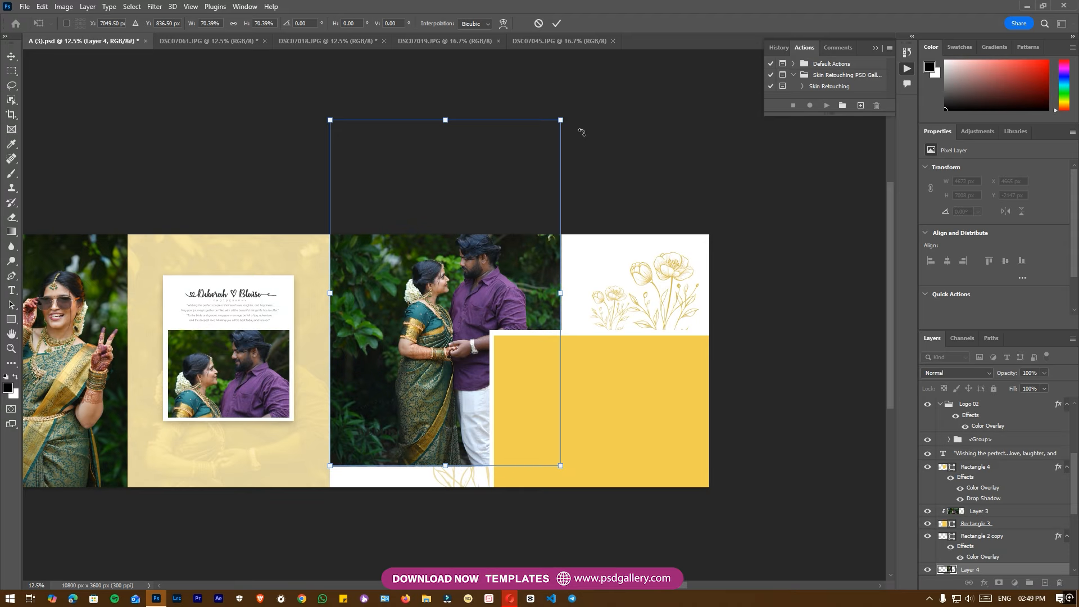
key(Return)
key(ctrl+alt+g)
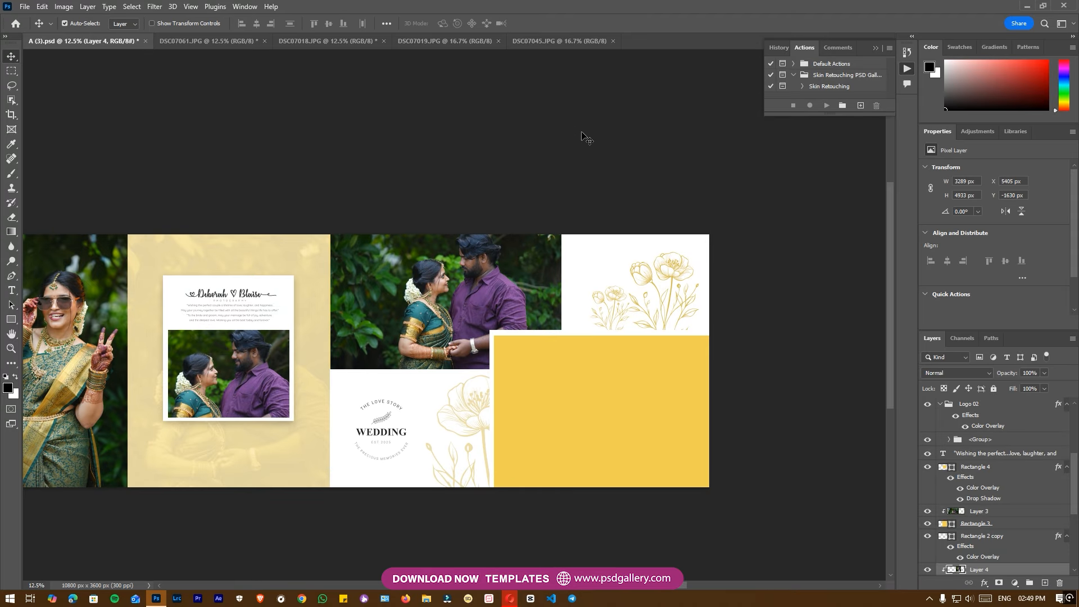
Try nudging the clipped couple photo to the left inside Rectangle 2, and delete its layer
key(Left)
key(Left)
key(Left)
key(Left)
key(Left)
key(Left)
key(Left)
key(Left)
key(Left)
key(Left)
key(Left)
key(Left)
key(Left)
key(Left)
key(Left)
key(Left)
key(Left)
key(Left)
key(Left)
key(Left)
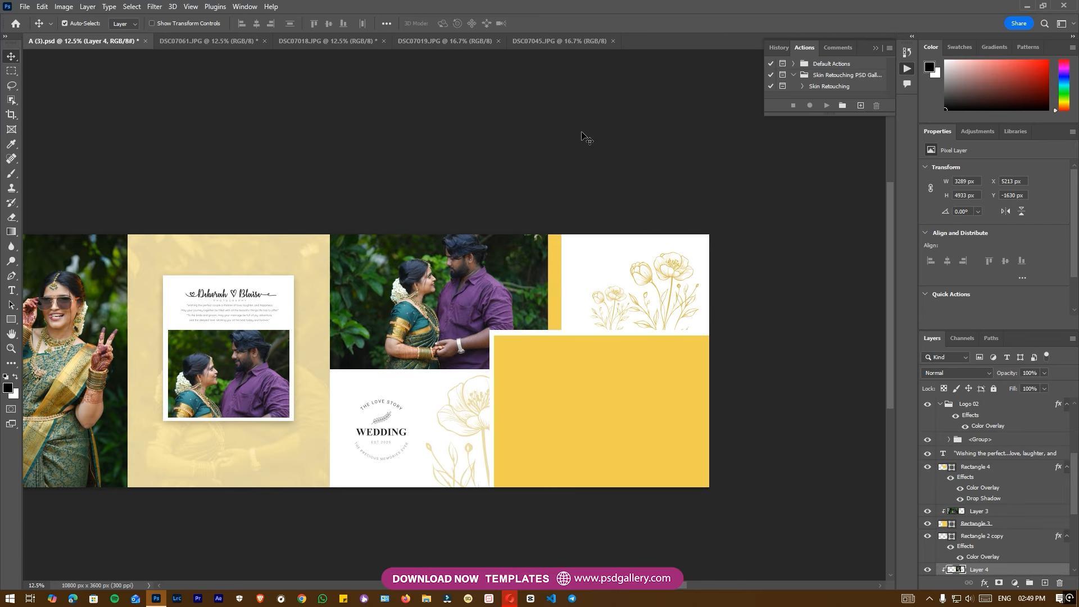
key(Left)
key(Left)
key(Left)
key(Left)
key(Left)
key(Left)
key(Left)
key(Left)
key(Left)
key(Left)
key(Left)
key(Left)
key(Left)
key(Left)
key(Left)
key(Left)
key(Left)
key(Left)
key(Left)
key(Left)
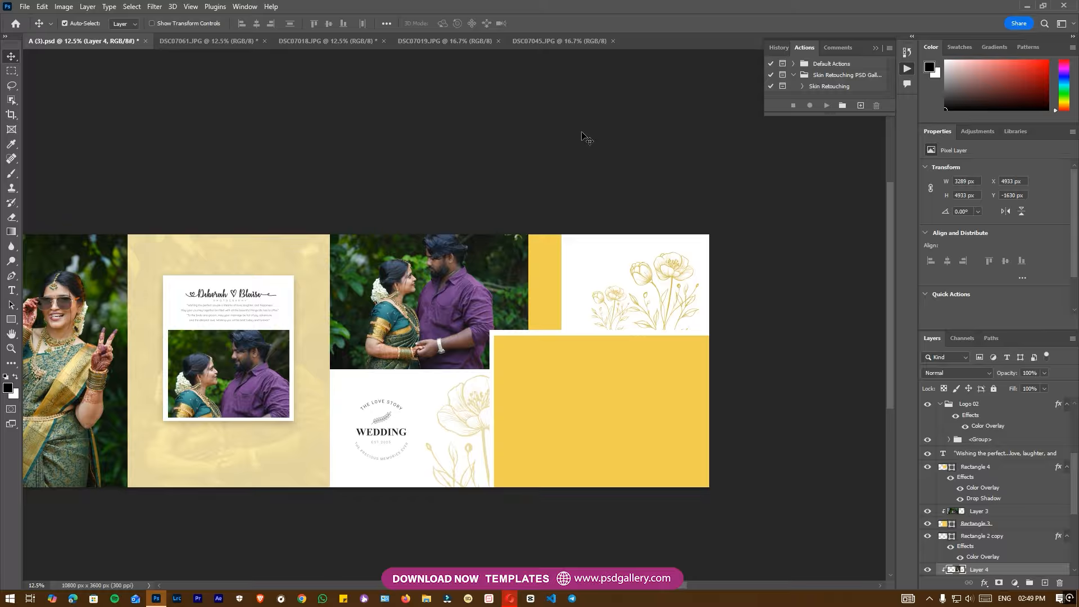
key(Delete)
Select Rectangle 2 copy 2, the lower yellow frame, and place the DSC07018.JPG couple photo over it
right_click(579, 378)
click(604, 383)
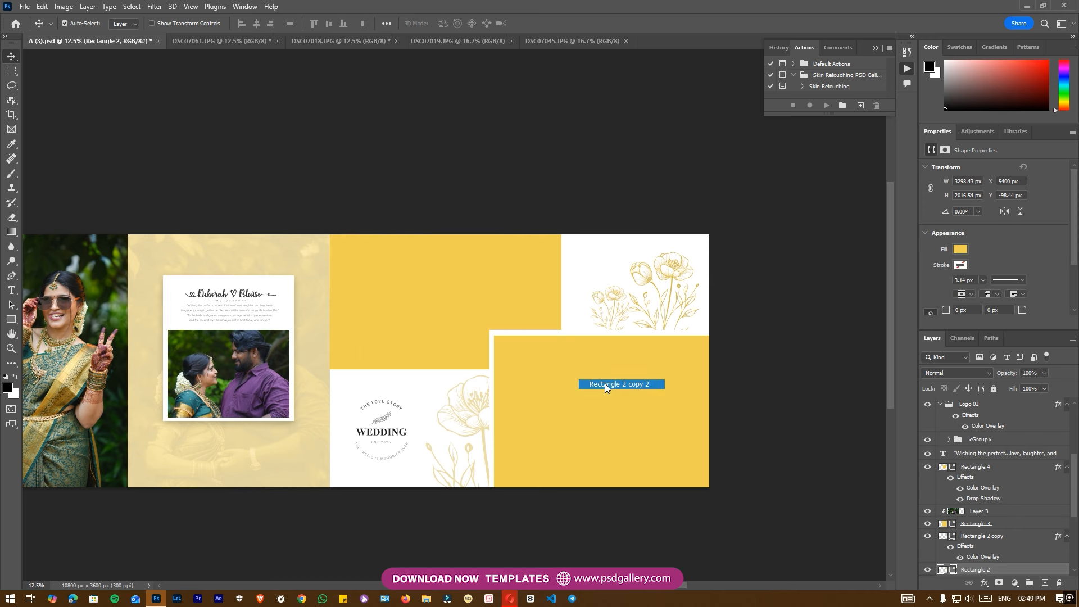
click(453, 45)
click(374, 42)
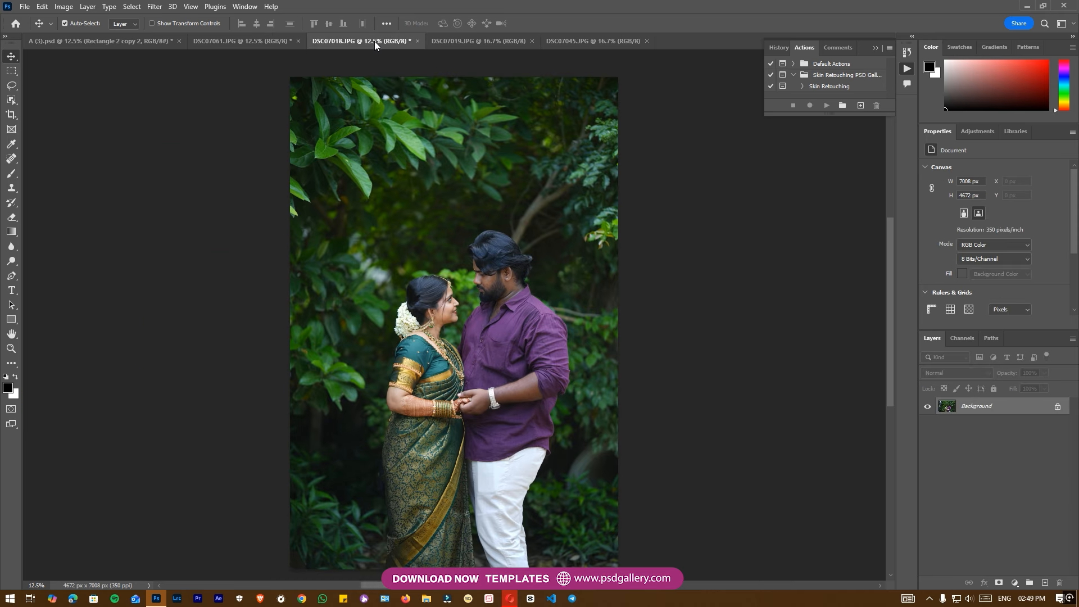
drag(124, 38, 672, 437)
drag(661, 376, 658, 349)
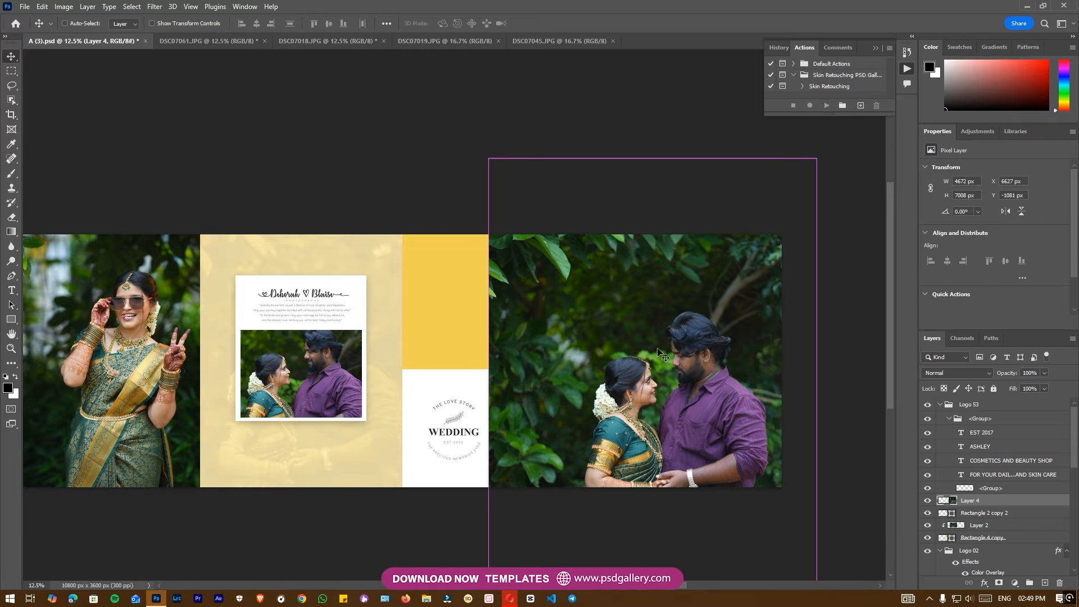
Clip the couple photo to Rectangle 2 copy 2, scale it proportionally to about 70% and position both people within the frame
key(ctrl+alt+g)
key(ctrl+t)
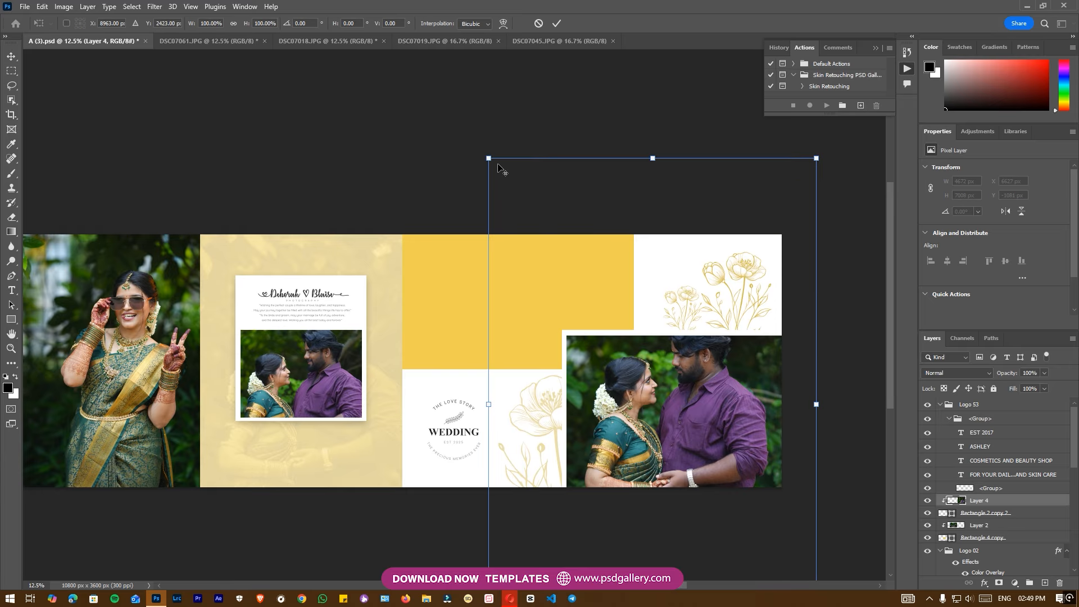
drag(489, 157, 570, 314)
drag(697, 440, 666, 376)
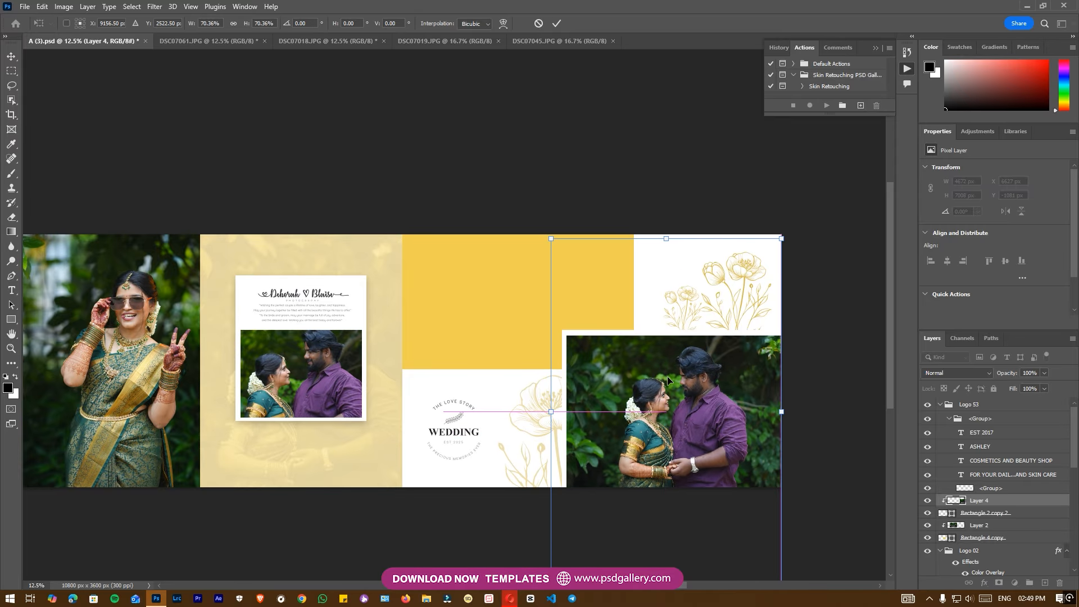
key(ctrl+plus)
drag(720, 406, 583, 376)
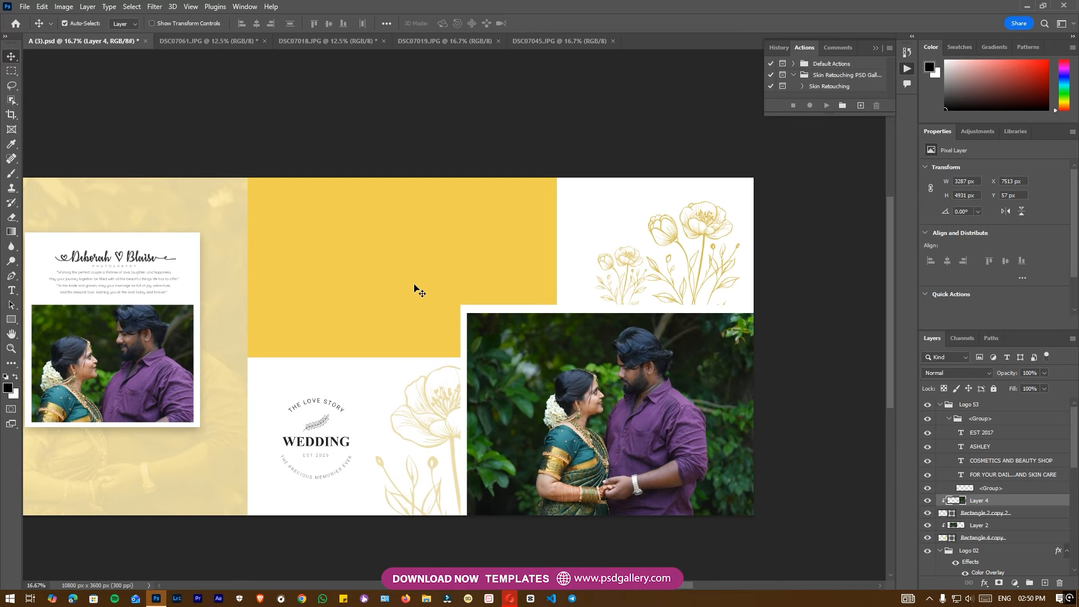
Select Rectangle 2, the upper yellow frame, and place the DSC07045.JPG bride photo over it
right_click(415, 285)
click(444, 291)
click(463, 40)
click(548, 41)
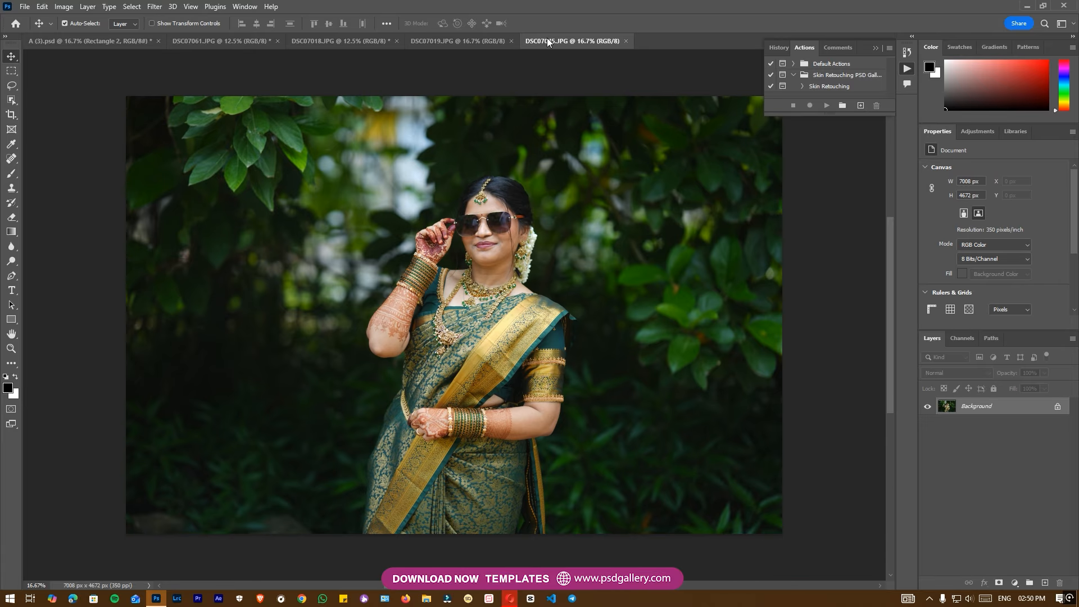
drag(213, 173, 73, 44)
drag(539, 315, 395, 353)
Scale the DSC07045.JPG bride photo proportionally to about 54%, fit it over the upper frame and clip it to Rectangle 2
key(ctrl+t)
drag(701, 157, 513, 281)
drag(473, 332, 459, 299)
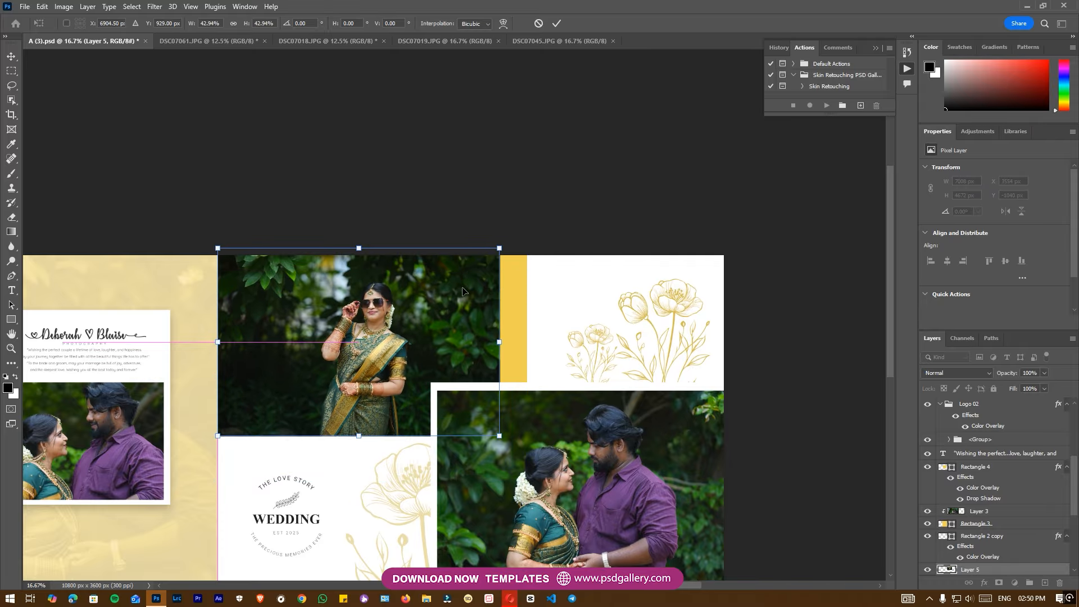
drag(499, 248, 535, 224)
drag(508, 279, 505, 279)
key(Return)
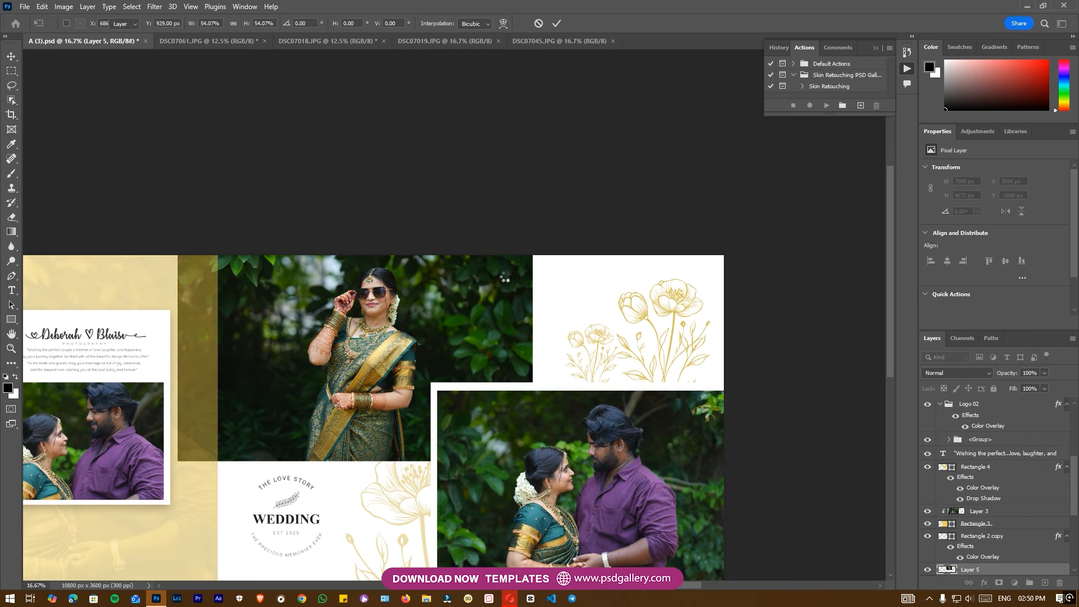
key(ctrl+alt+g)
Select Layer 4 together with its frame Rectangle 2 copy 2 and nudge both upward by two large increments
key(ctrl+plus)
drag(439, 391, 1038, 234)
drag(257, 379, 184, 414)
drag(804, 437, 349, 442)
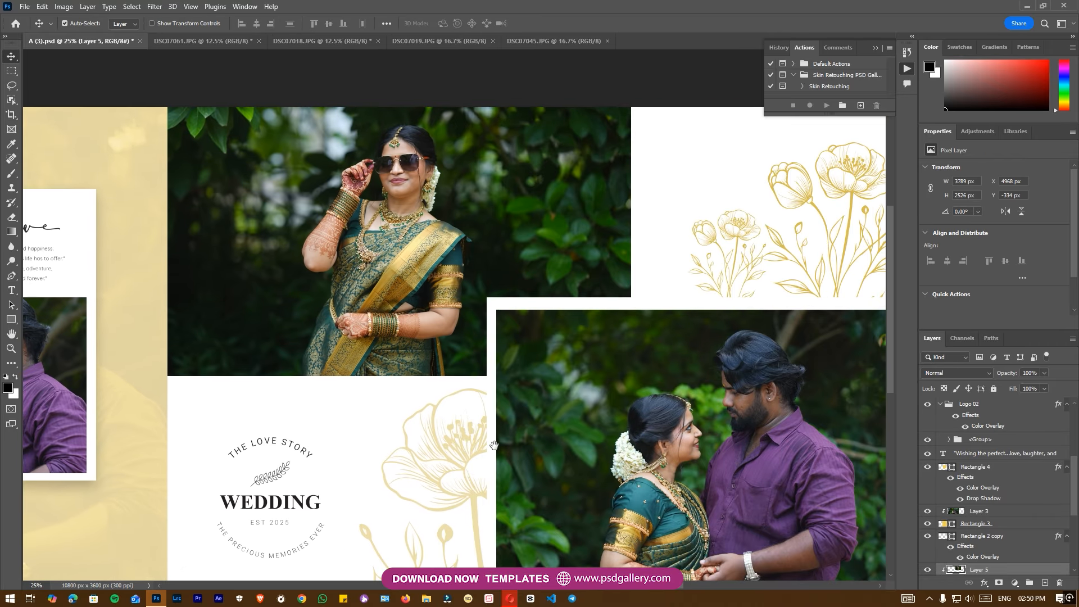
drag(585, 443, 268, 419)
right_click(335, 380)
click(353, 385)
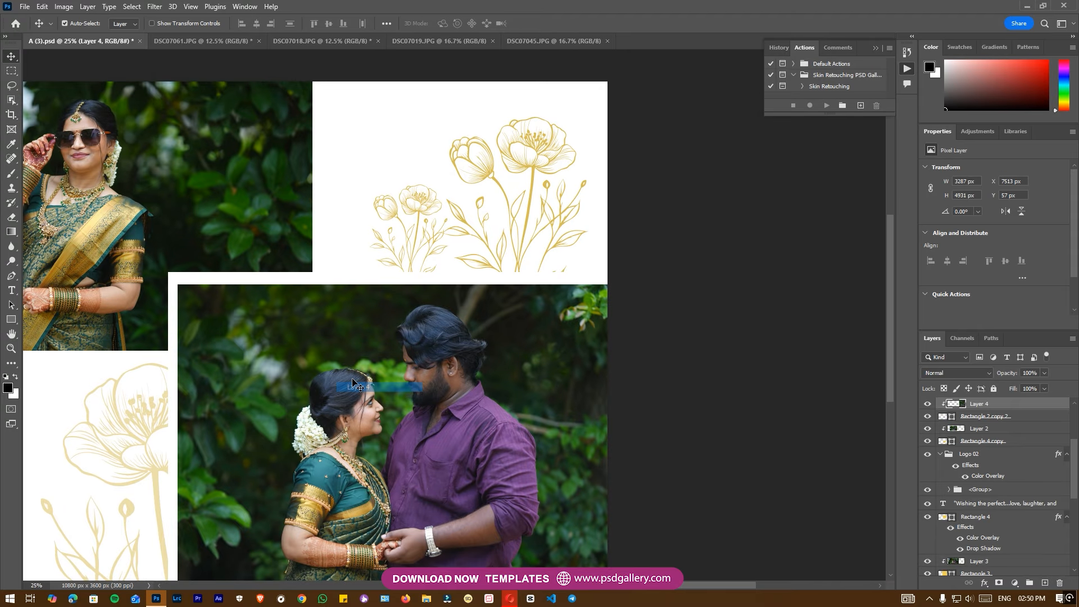
click(978, 421)
key(shift+Up)
key(shift+Up)
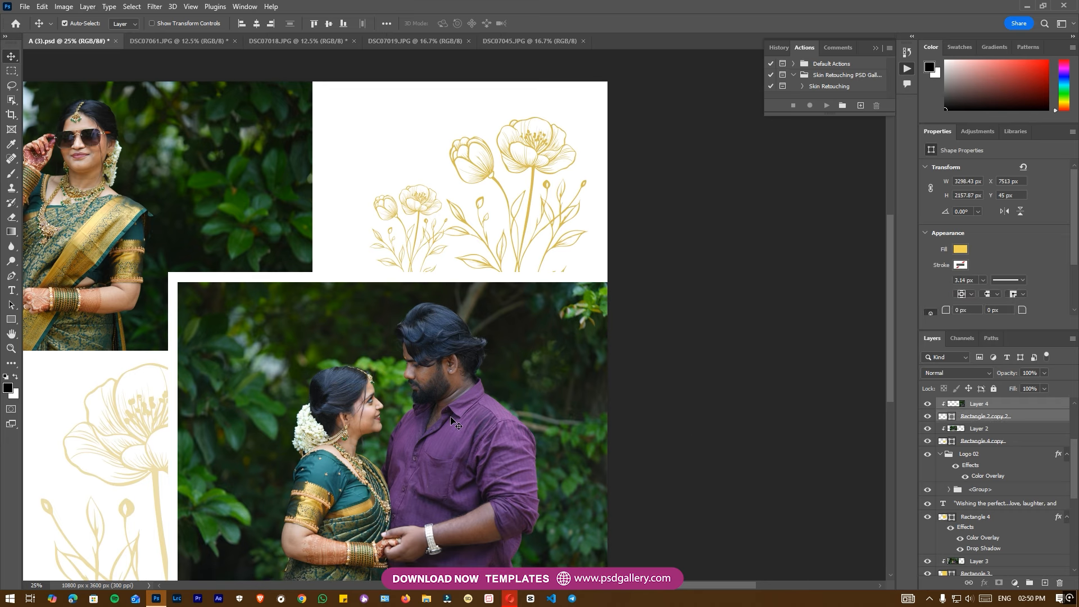
Stretch the bottom edge of Rectangle 2 copy 2 past the page's lower edge, to a height of about 2263 px
scroll(456, 423, down, 3)
scroll(456, 423, left, 3)
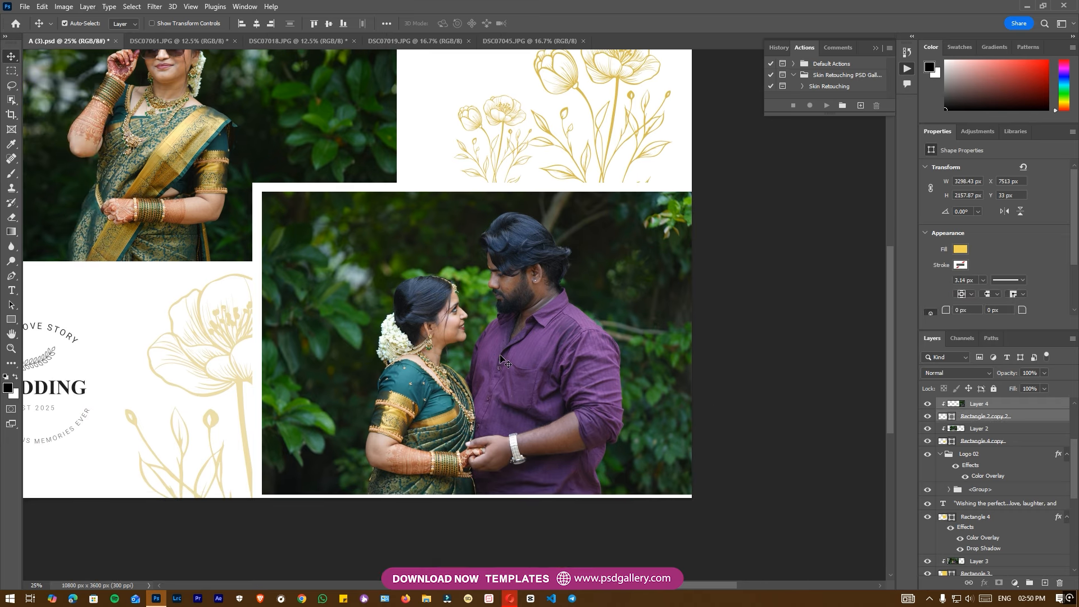
right_click(464, 383)
click(490, 395)
key(ctrl+t)
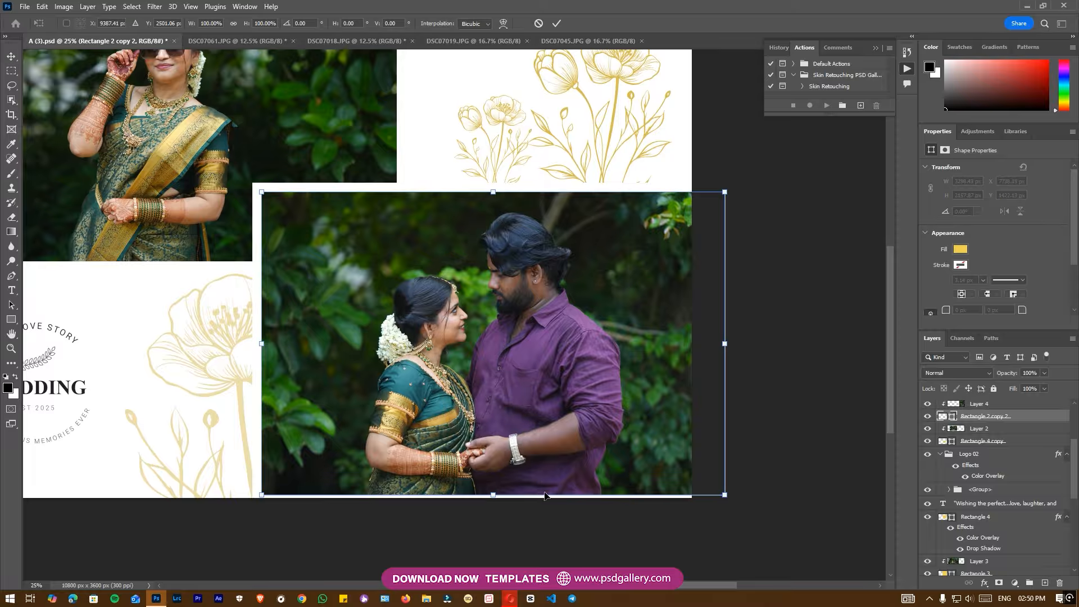
drag(504, 497, 504, 510)
key(Return)
Select the large bride photo on Layer 1 and sharpen it with the Camera Raw filter, setting Sharpening to about 128
drag(378, 448, 622, 441)
right_click(367, 341)
click(376, 344)
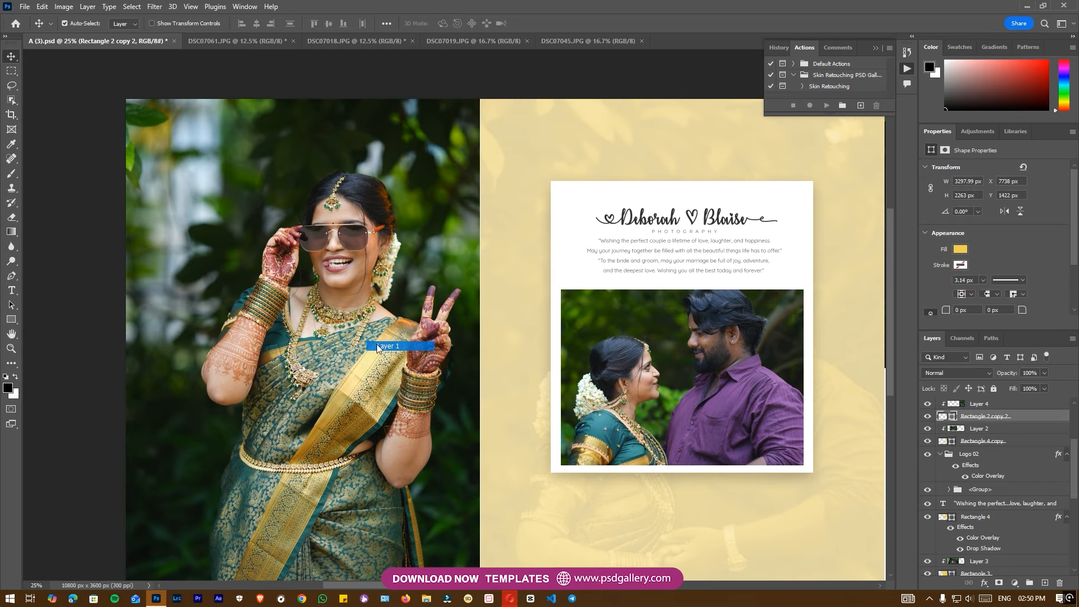
key(ctrl+plus)
key(ctrl+plus)
key(ctrl+plus)
drag(209, 269, 432, 388)
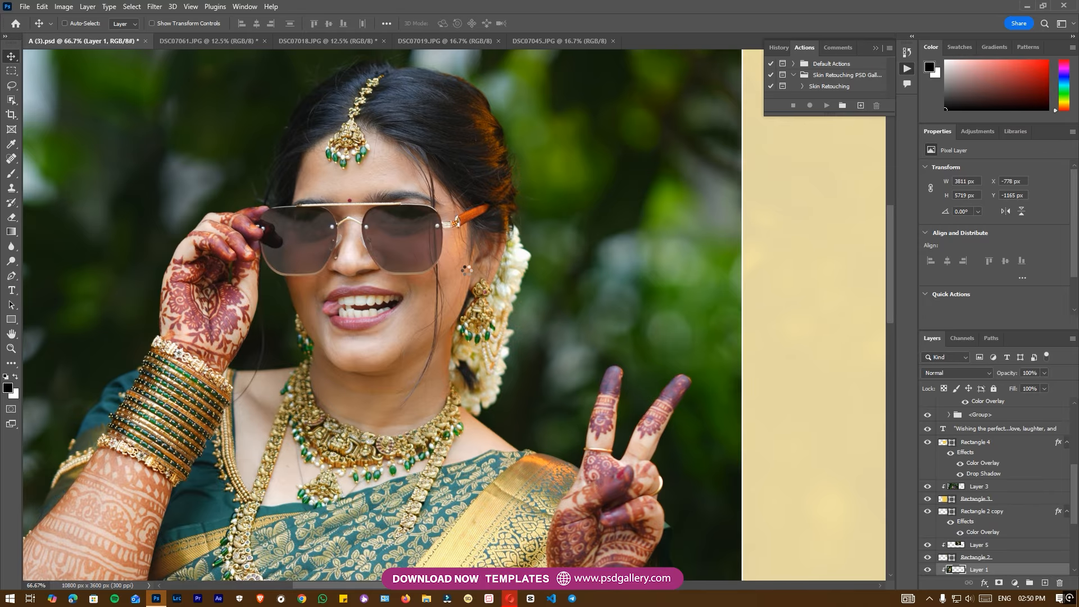
key(ctrl+shift+a)
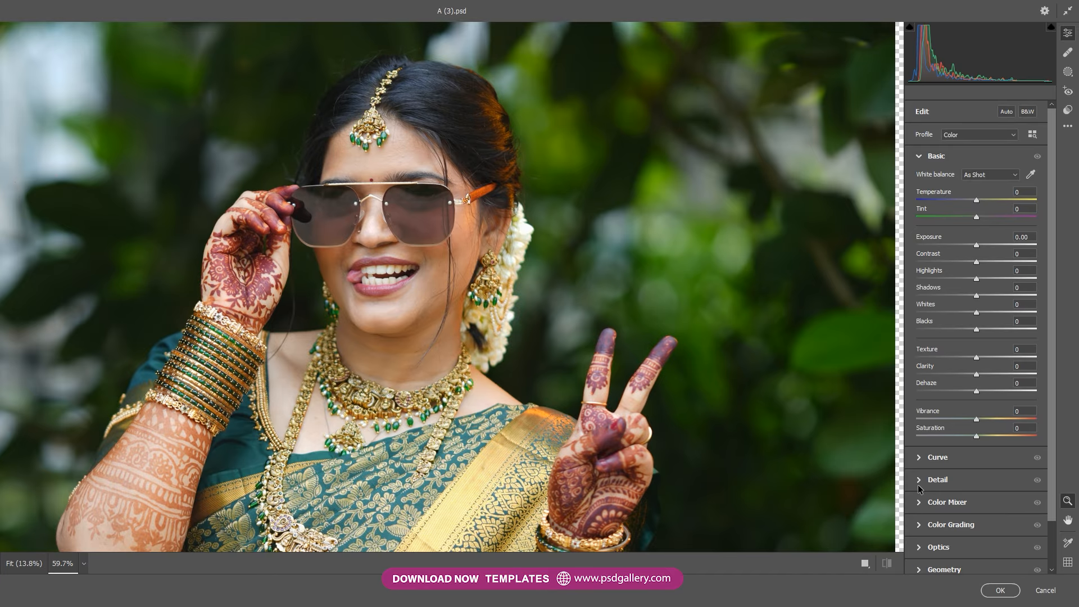
click(921, 480)
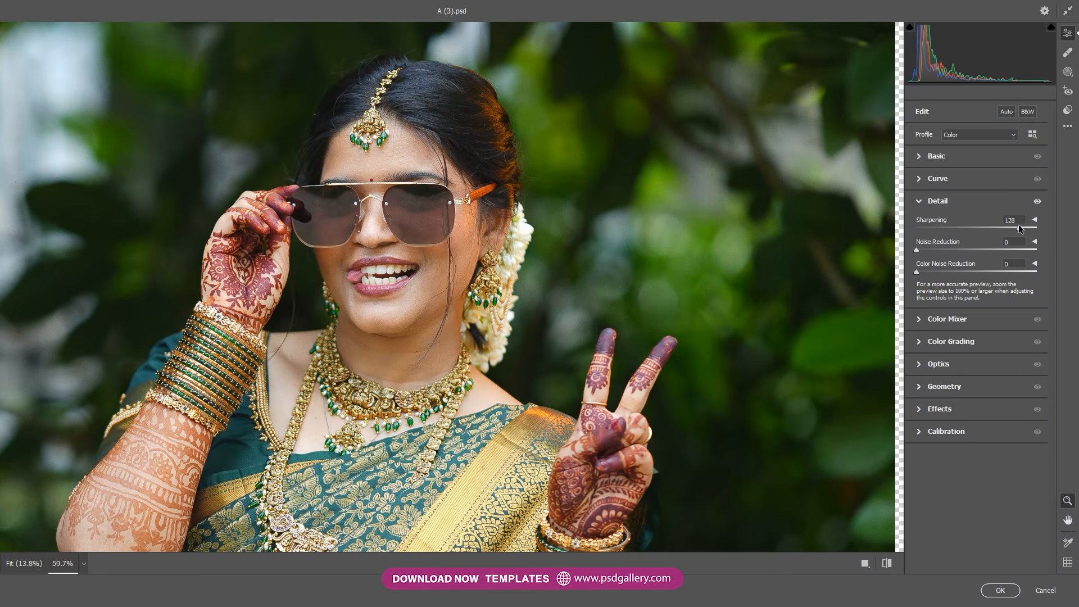
click(1000, 590)
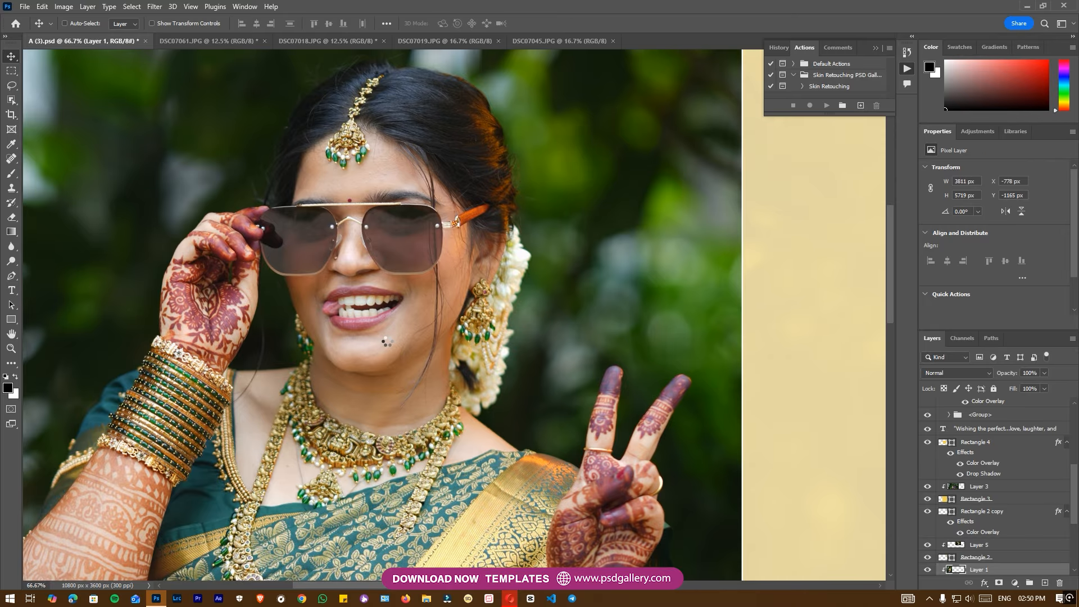
Run the Skin Retouching action on Layer 1, lowering the High Pass radius and using a 1.1 pixel Gaussian Blur radius
key(ctrl+minus)
right_click(396, 310)
click(415, 315)
click(826, 105)
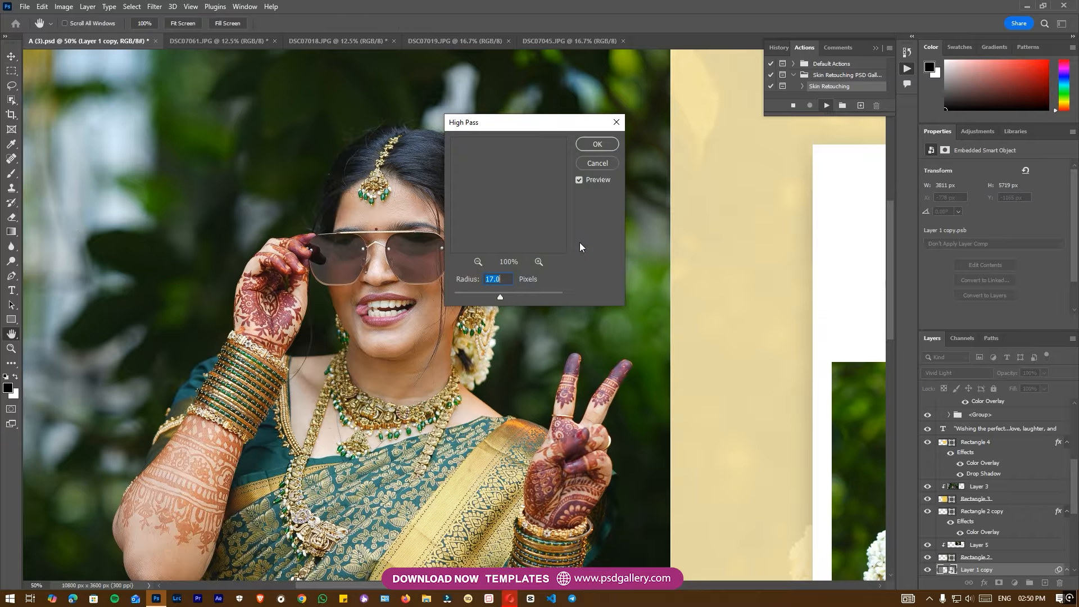
drag(490, 294, 473, 292)
click(597, 144)
click(460, 296)
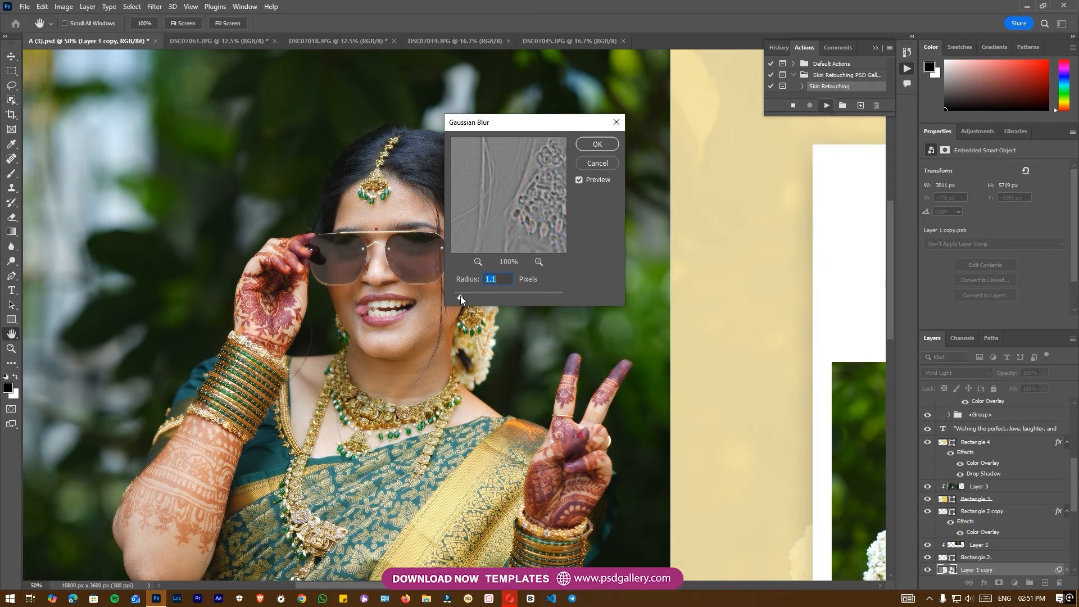
click(597, 144)
Reveal the skin smoothing on the bride's cheeks by painting white on the Layer 1 copy mask with a 50 px brush
scroll(415, 331, up, 1)
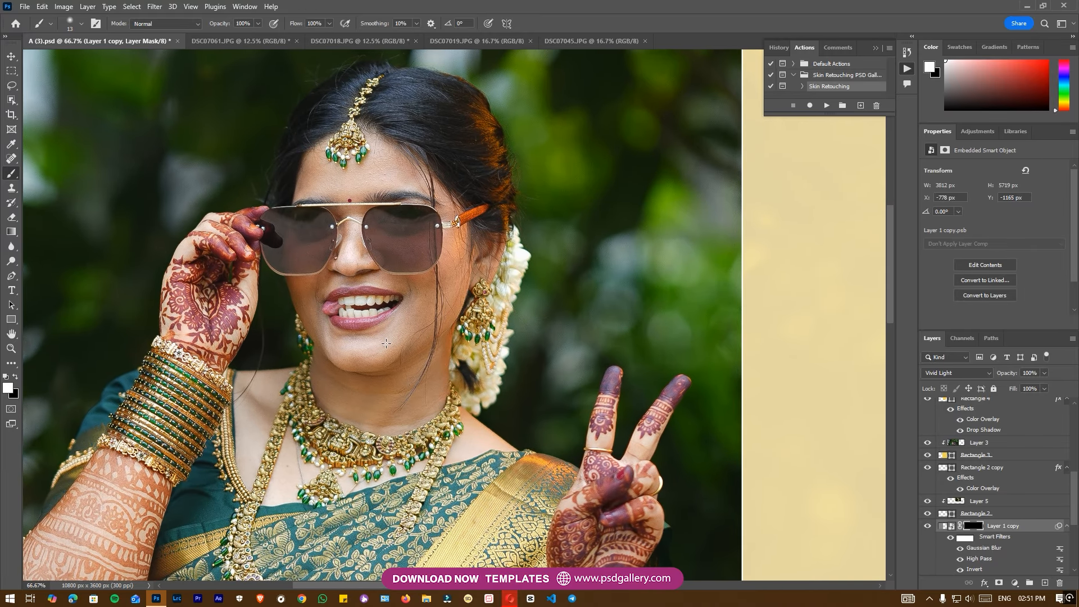
scroll(362, 354, down, 1)
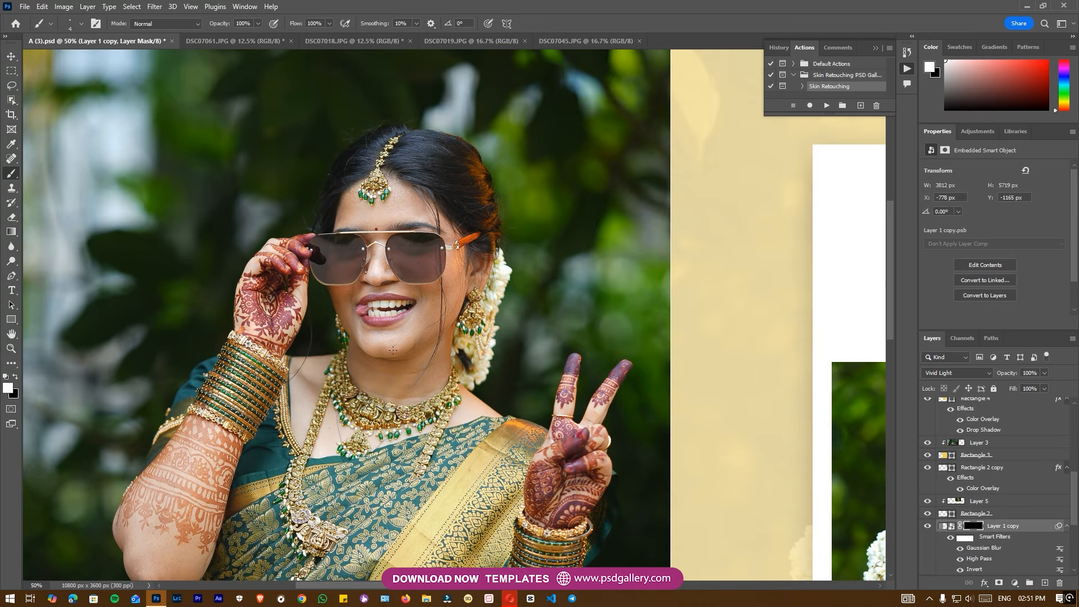
scroll(397, 347, up, 3)
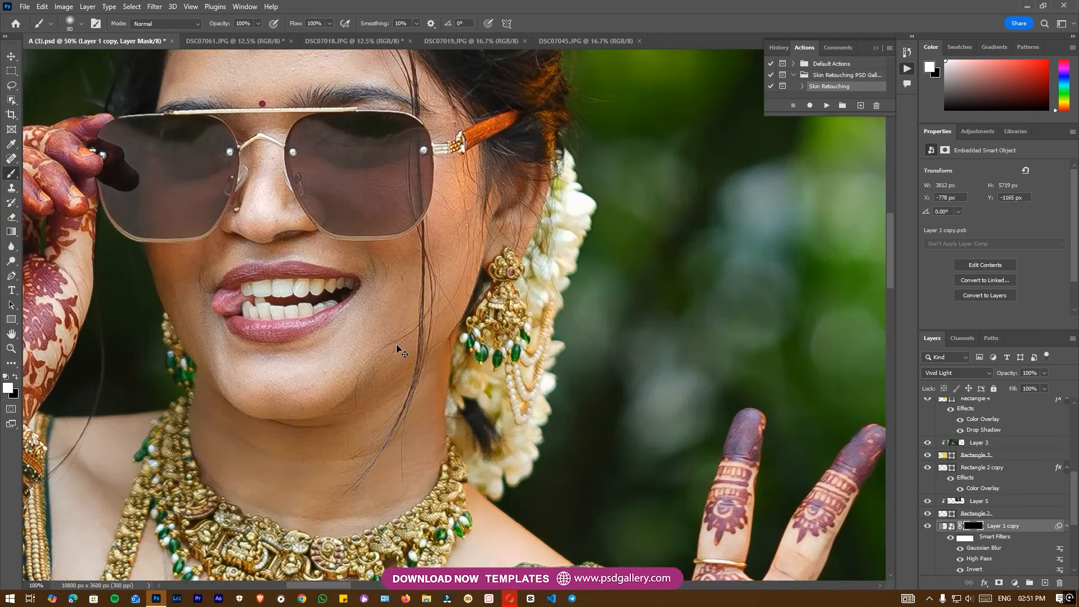
key(bracketleft)
key(bracketleft)
key(bracketleft)
key(bracketleft)
key(bracketright)
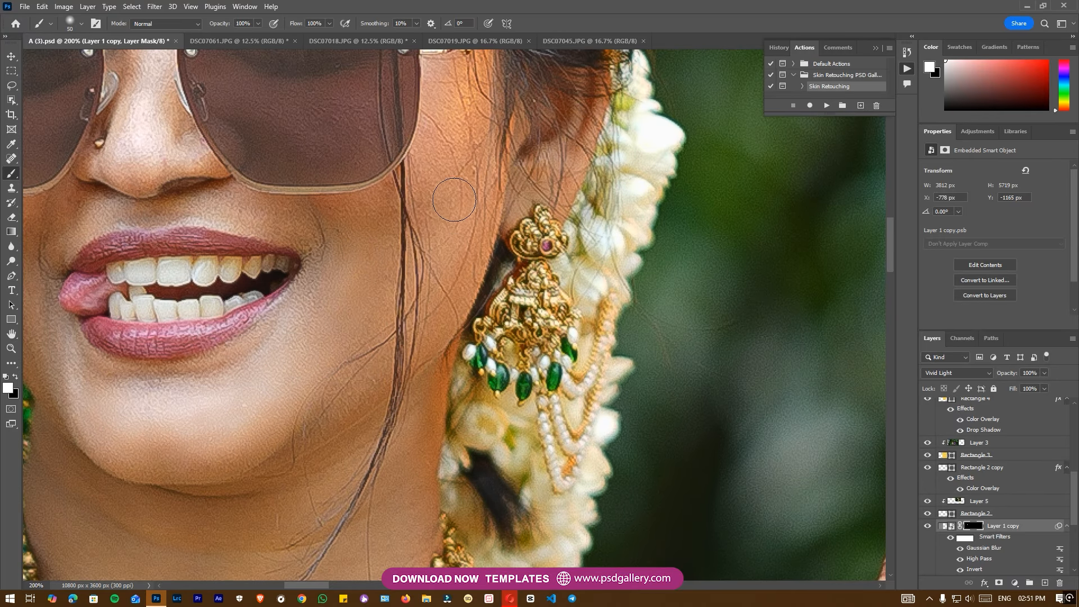
drag(428, 294, 407, 430)
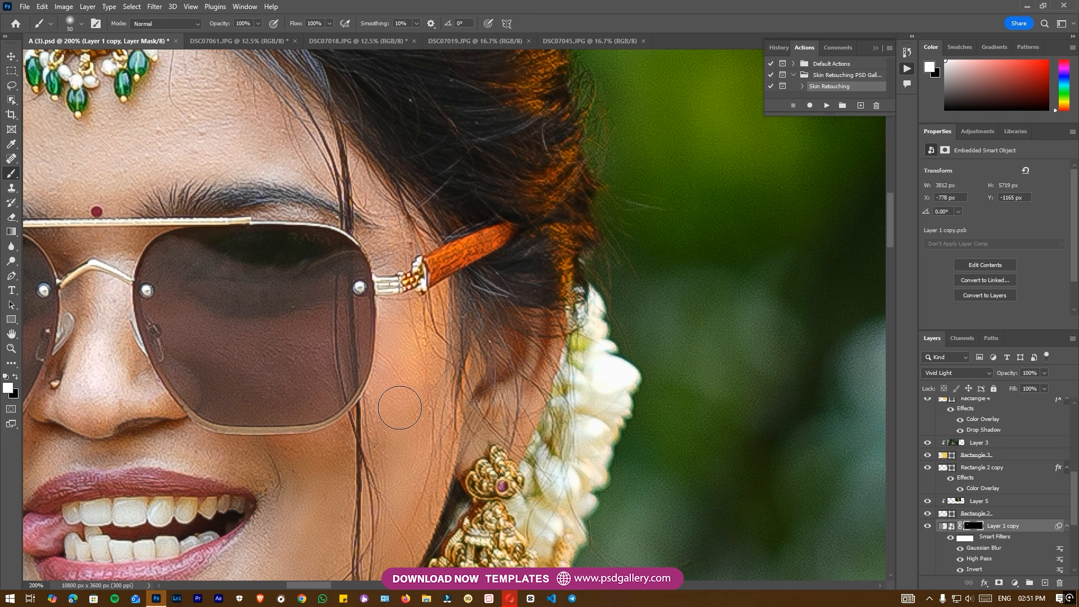
drag(179, 433, 331, 453)
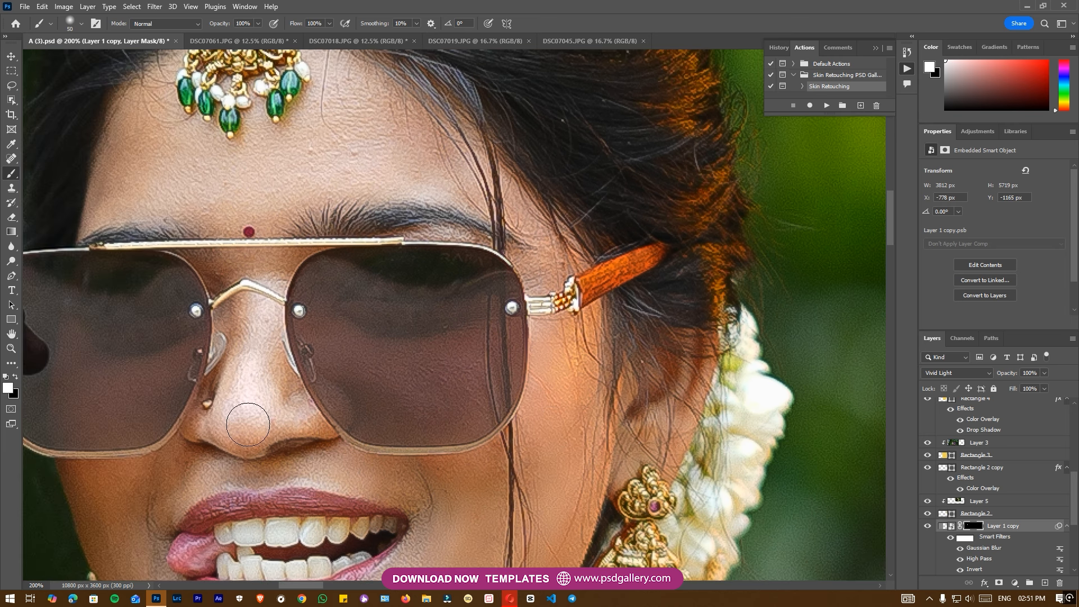
Smooth the bride's forehead on the mask with an 80 px brush and the area between her eyebrows with a 40 px brush
key(bracketright)
key(bracketright)
key(bracketright)
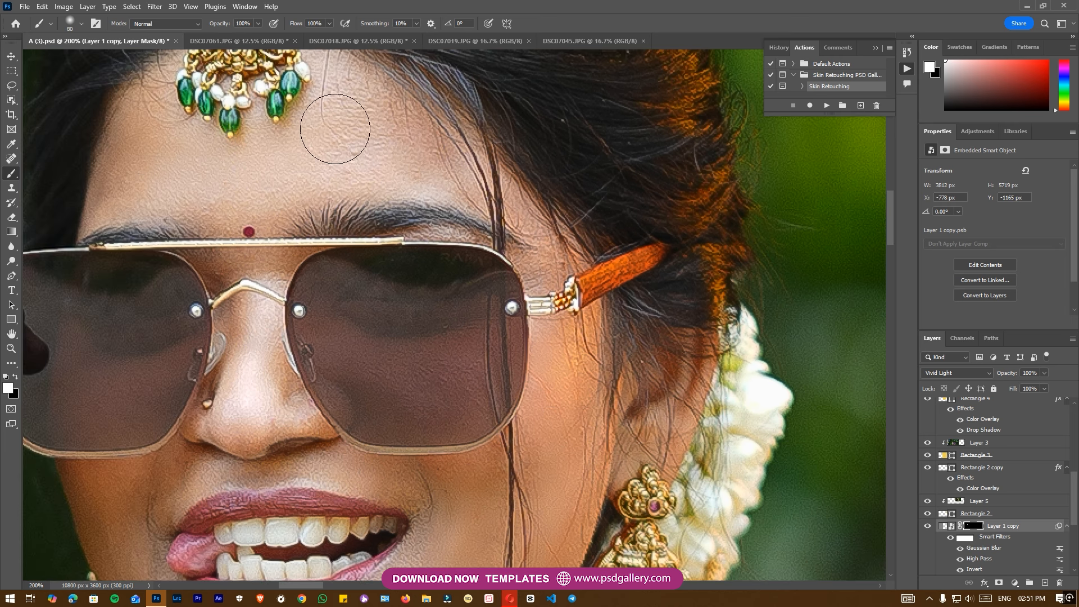
key(bracketleft)
key(bracketleft)
key(bracketleft)
key(bracketleft)
key(bracketleft)
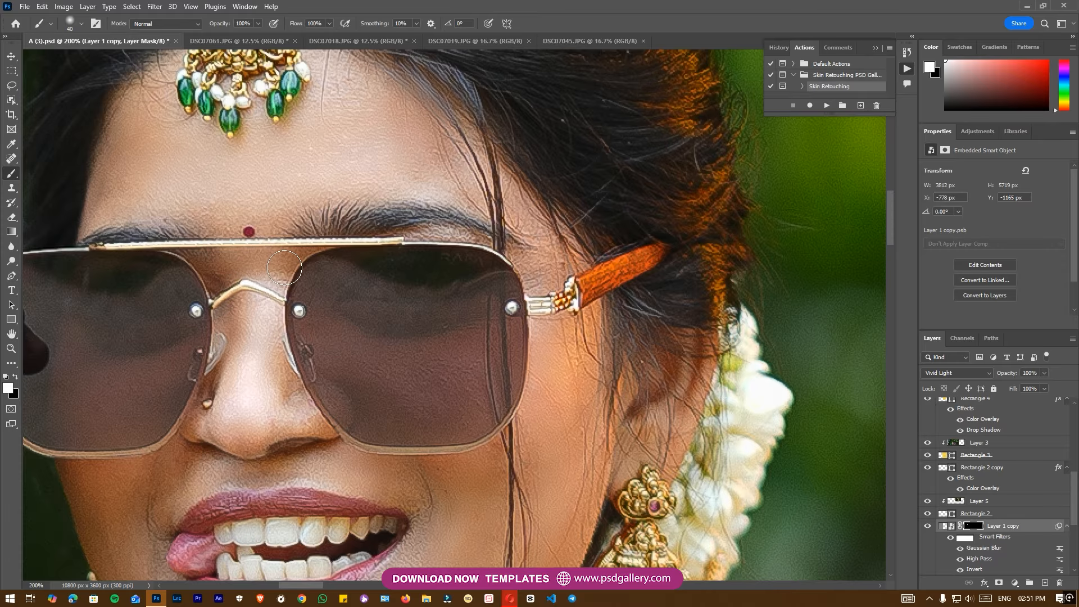
drag(246, 403, 319, 219)
Paint the skin smoothing over the bride's lower cheeks, chin and neck with a brush of 70 to 90 px
key(bracketright)
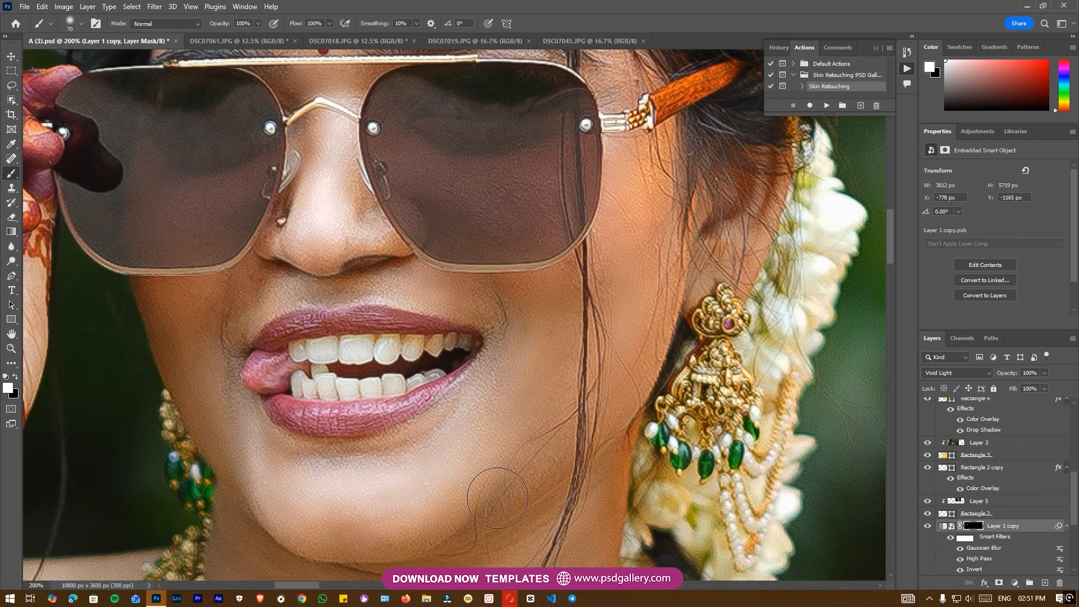
scroll(506, 461, down, 3)
key(bracketright)
key(bracketright)
key(bracketright)
key(bracketright)
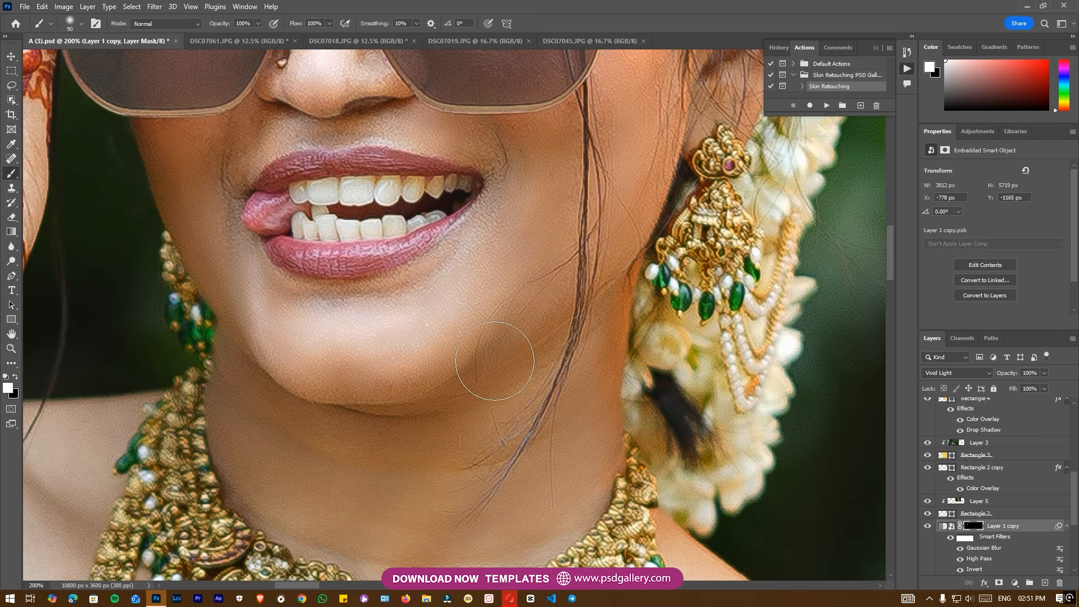
Paint the skin smoothing over the bride's arms with a brush of 150 to 200 px and compare the photo without the retouch layer
key(ctrl+minus)
key(ctrl+minus)
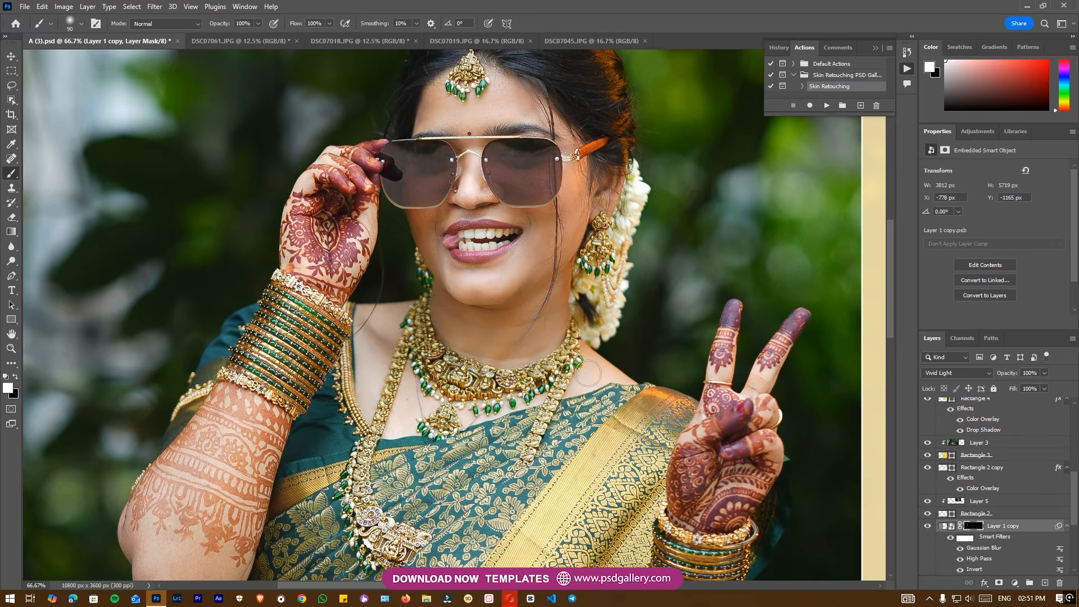
key(ctrl+minus)
key(bracketright)
key(bracketright)
key(bracketright)
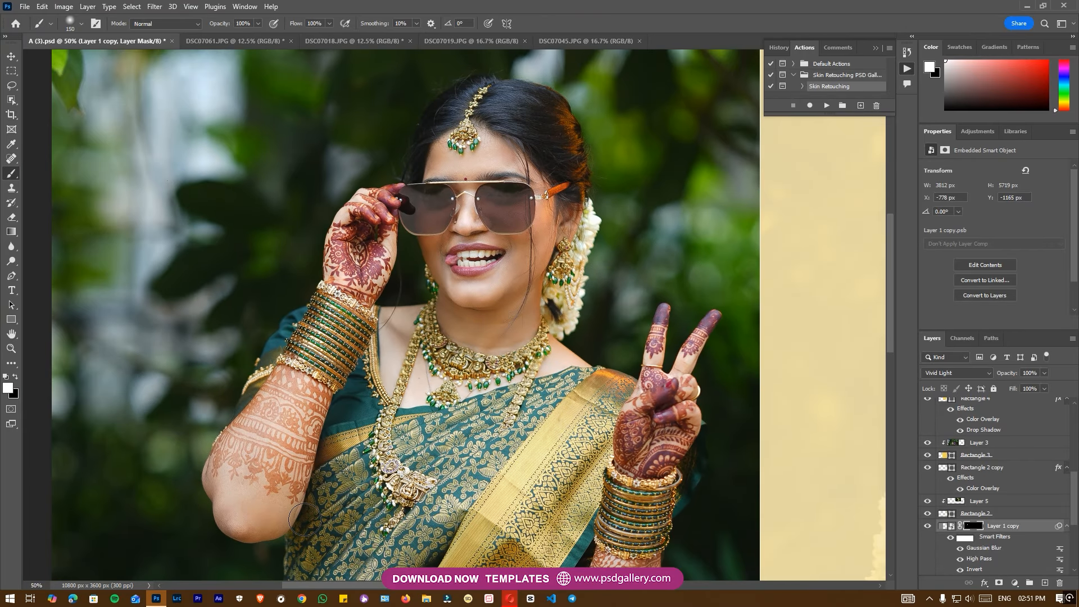
drag(594, 505, 496, 348)
key(bracketright)
key(bracketright)
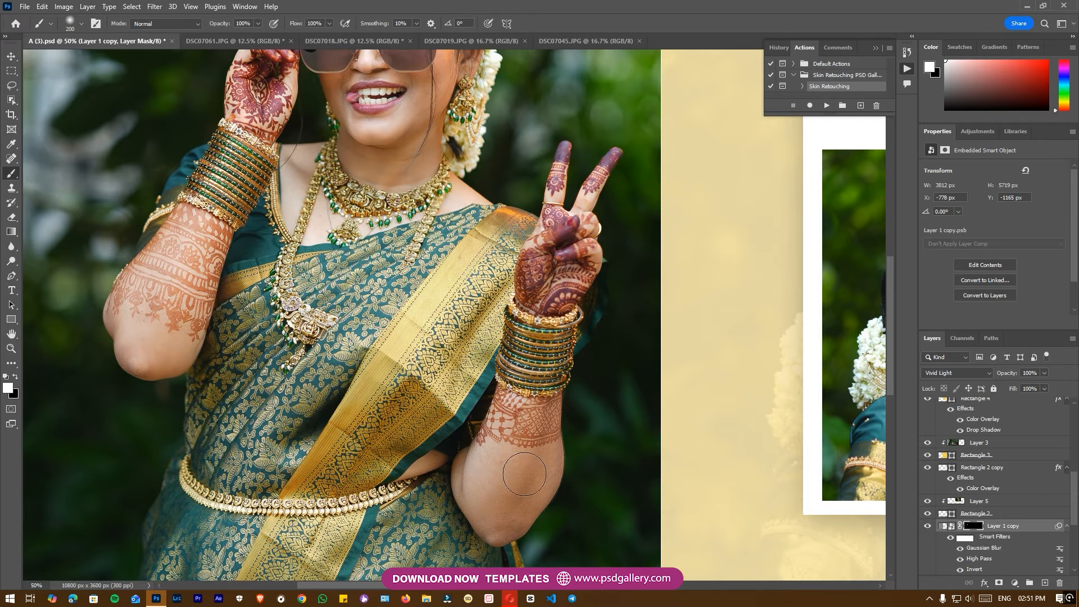
key(ctrl+minus)
drag(517, 219, 499, 326)
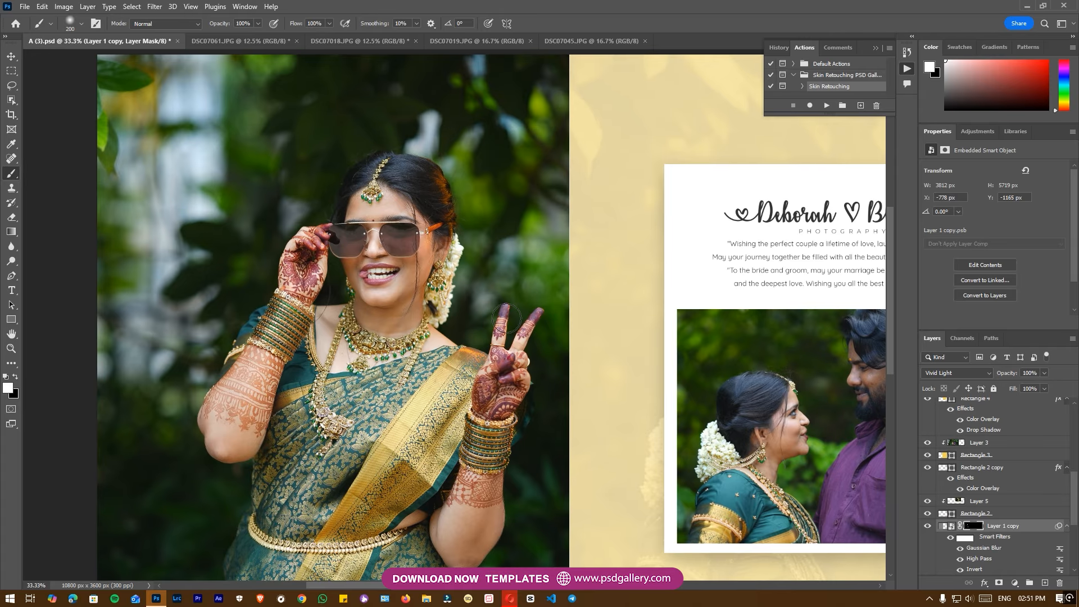
click(929, 526)
click(928, 526)
Release the clipping mask of Layer 1, the bride photo beneath the retouch layer
scroll(986, 549, down, 1)
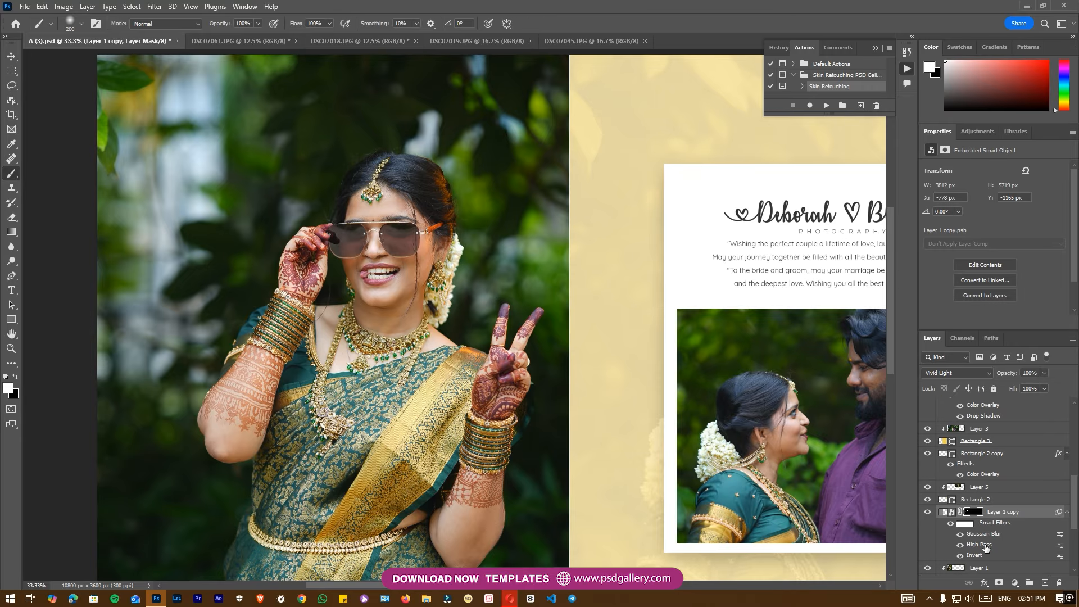
click(986, 570)
scroll(986, 569, down, 1)
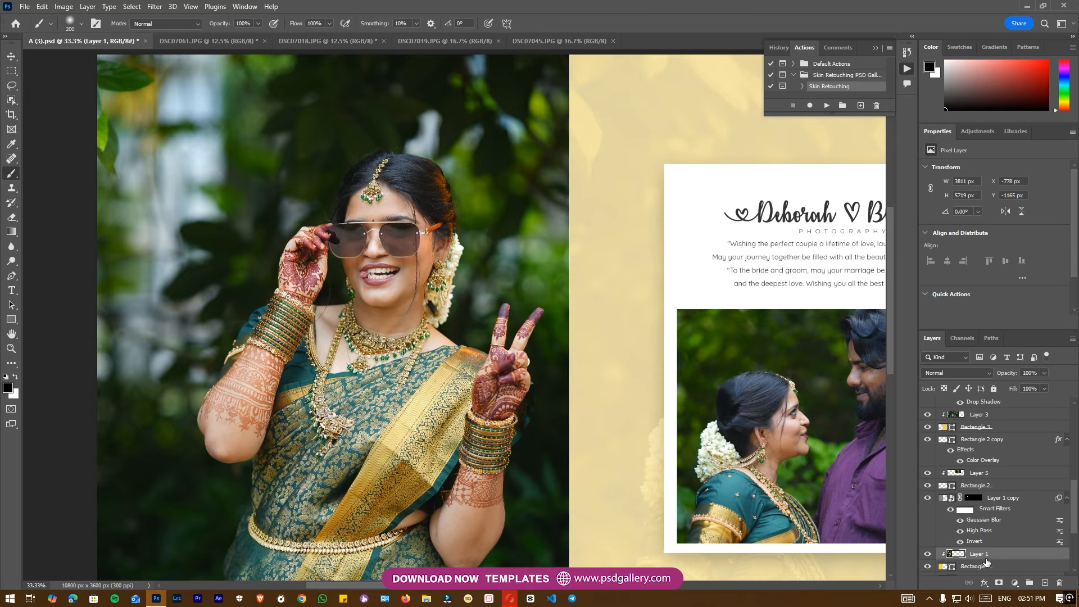
right_click(987, 554)
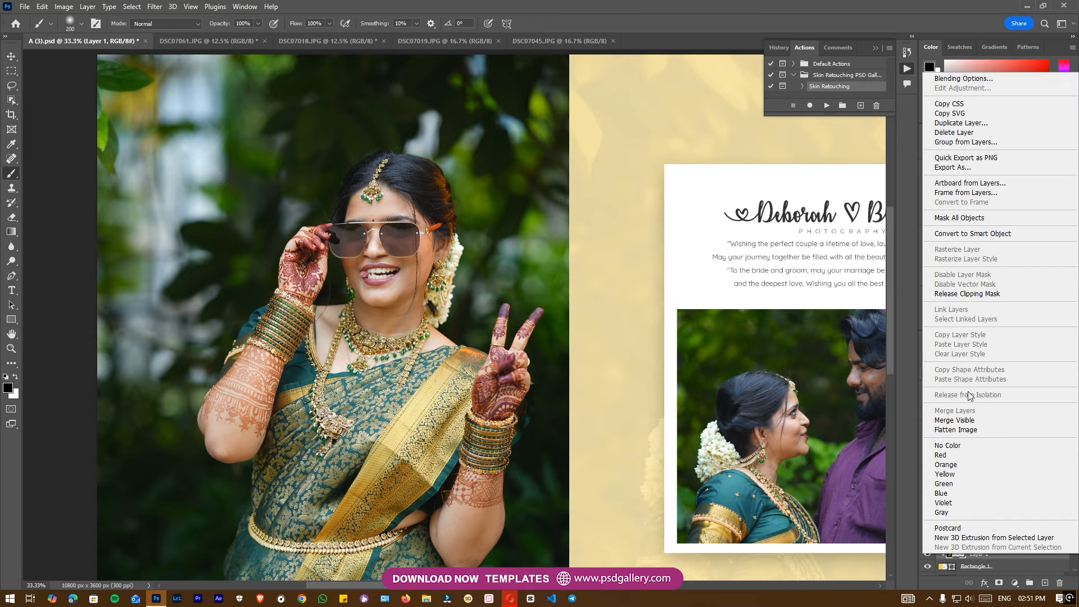
click(967, 293)
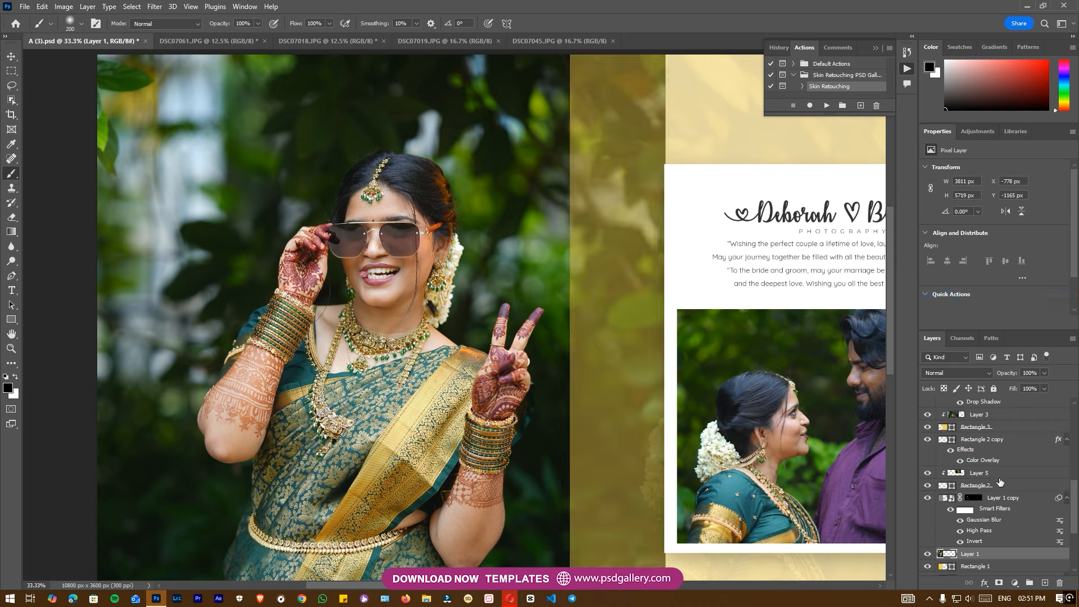
Merge Layer 1 with its retouched copy and clip the merged bride photo to Rectangle 1
right_click(1019, 504)
click(888, 449)
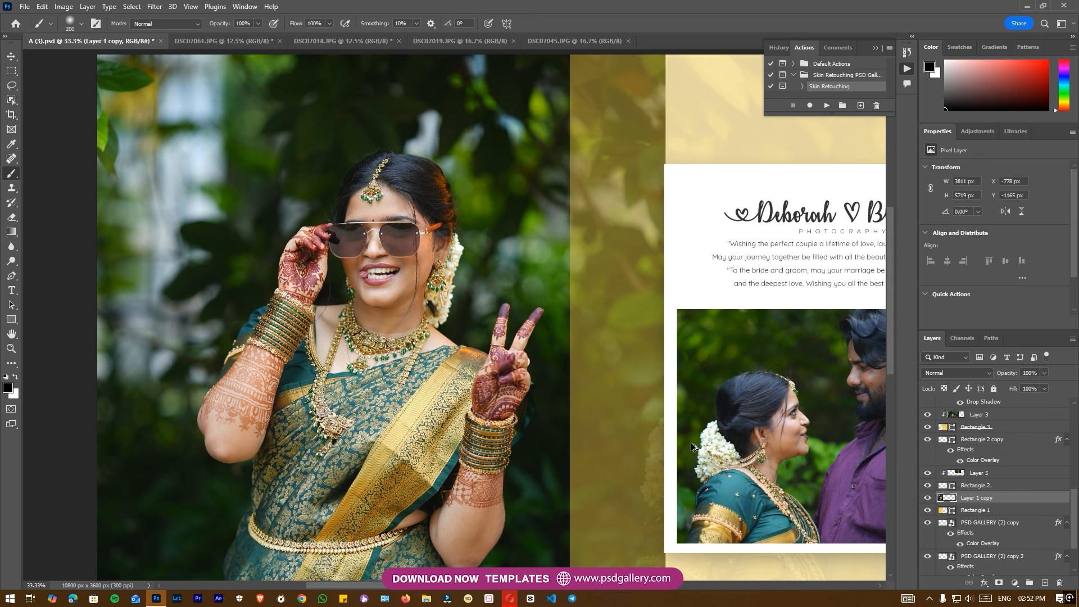
key(ctrl+alt+g)
key(v)
right_click(406, 343)
click(423, 348)
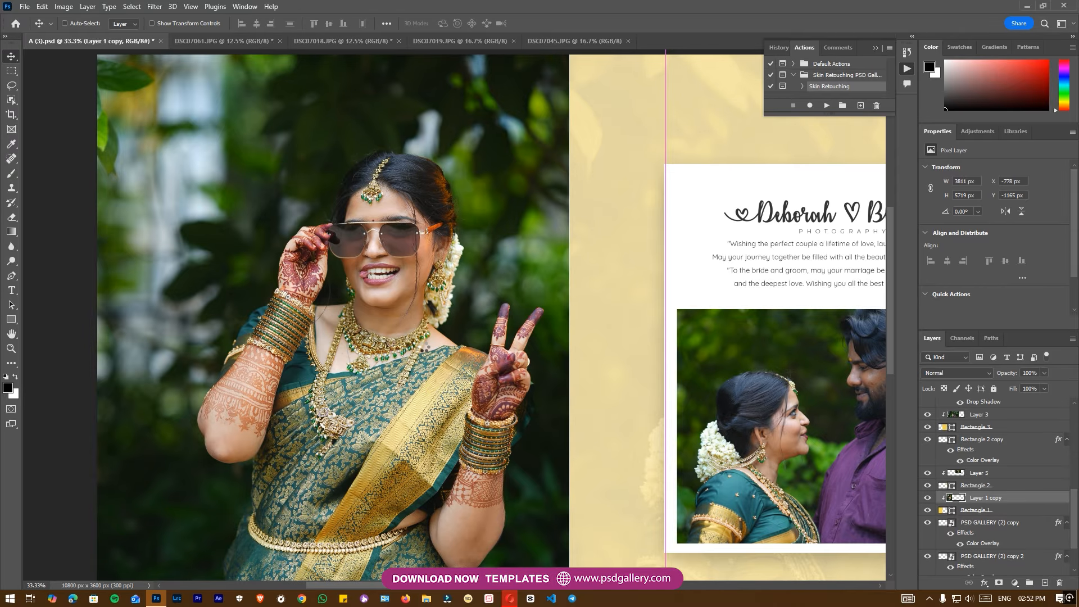
Start the Camera Raw Filter on the merged bride photo and set its noise reduction to 62
key(ctrl+shift+a)
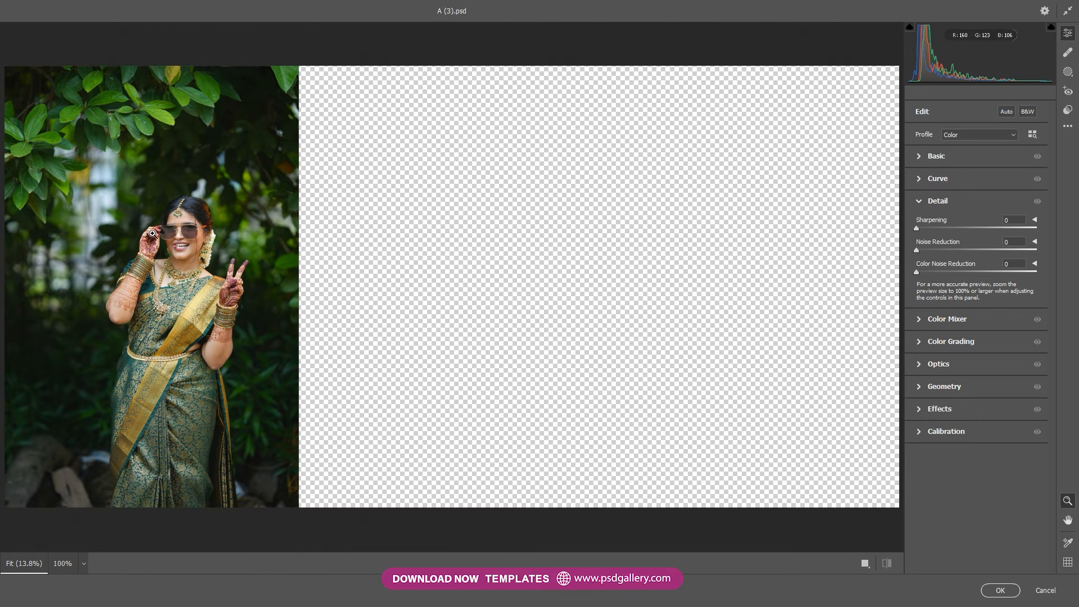
click(151, 233)
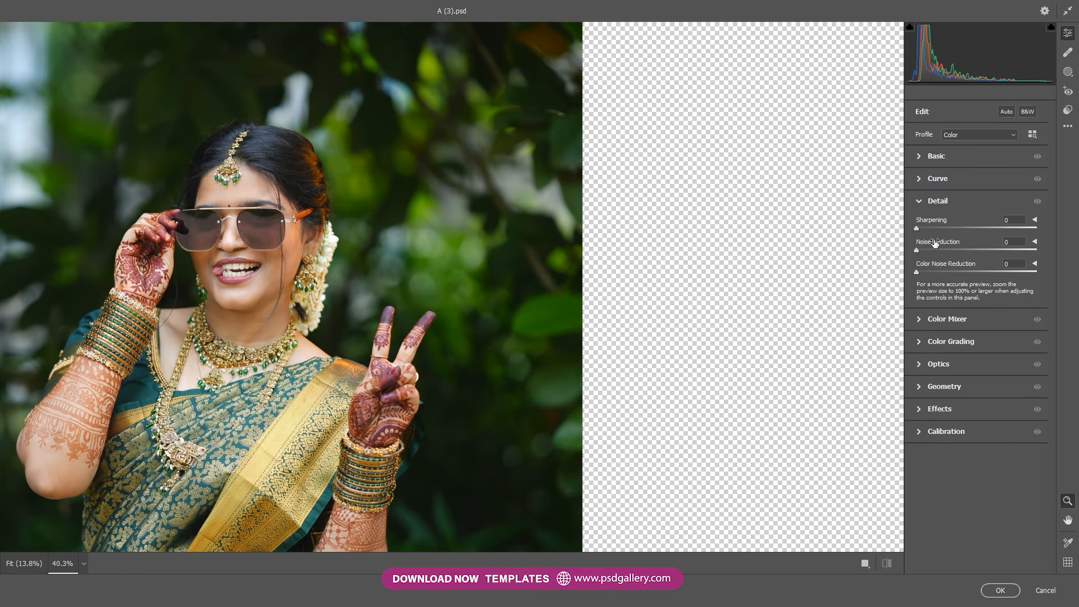
click(989, 247)
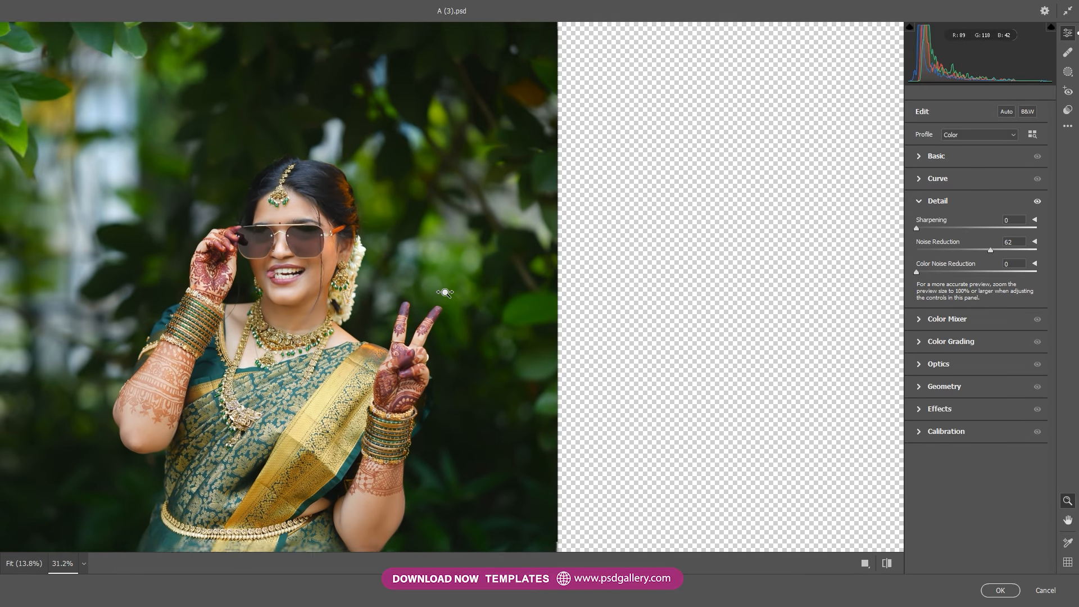
Raise the bride photo's whites to +11 and its blacks to +68
click(922, 152)
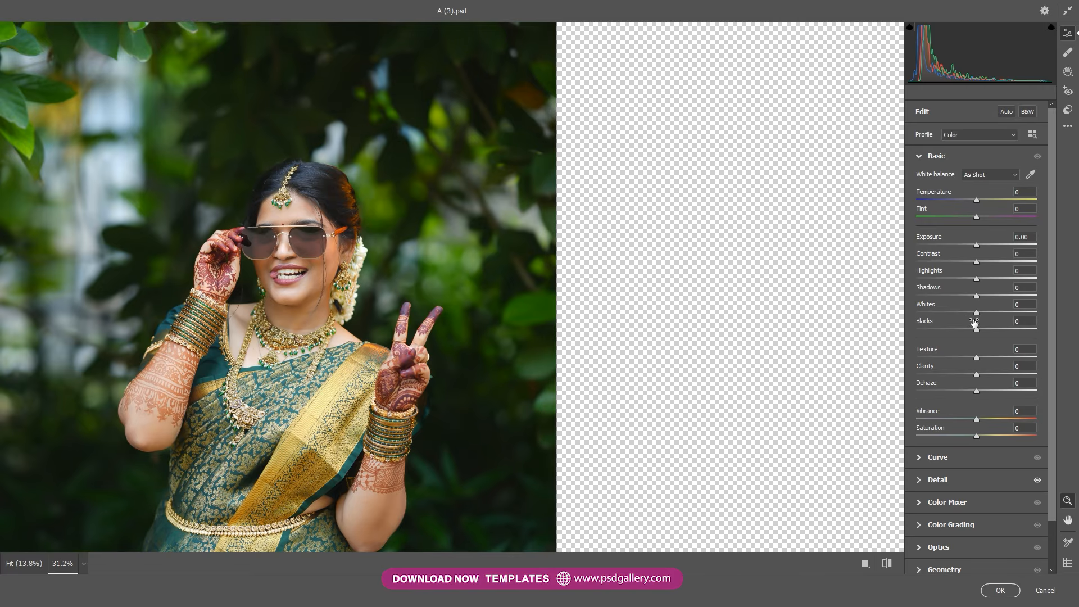
drag(981, 312, 1017, 327)
drag(663, 380, 587, 378)
drag(513, 409, 531, 409)
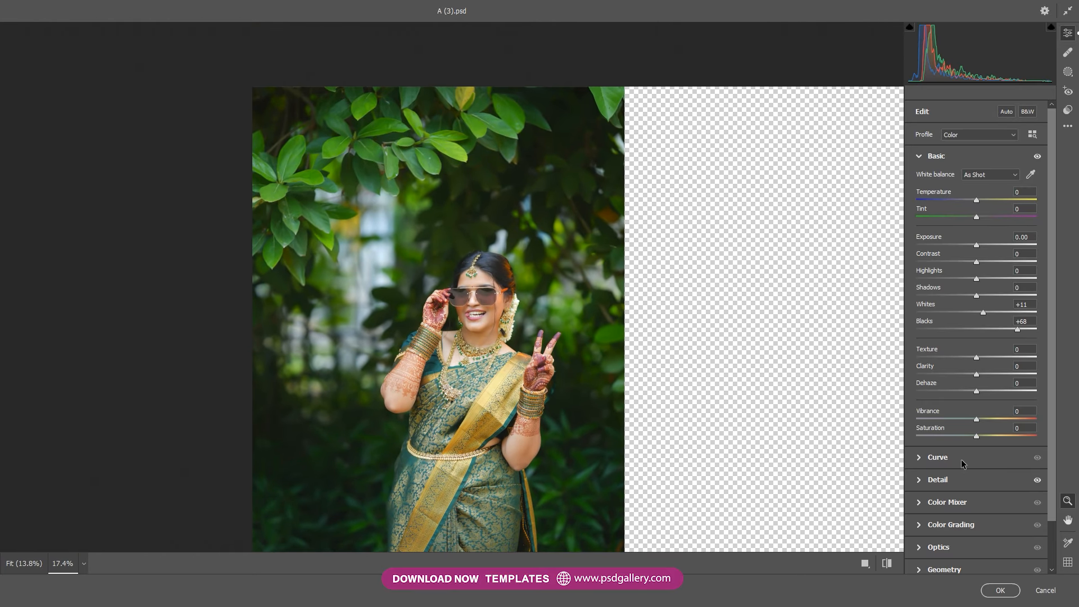
Give the bride photo the medium-skin portrait preset PM02 at 100 and apply the Camera Raw Filter
click(1068, 110)
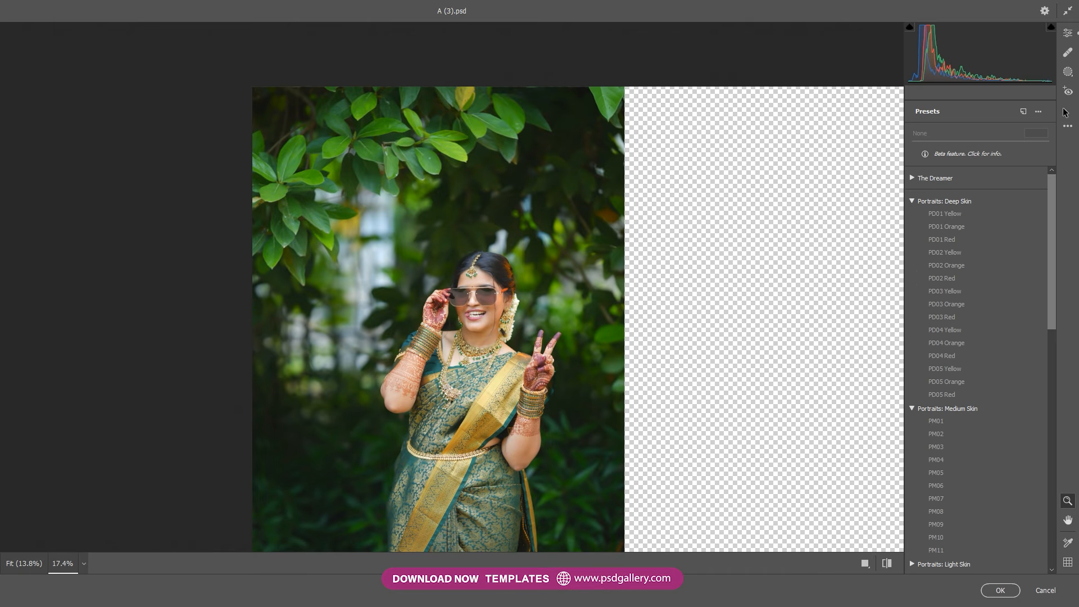
drag(1053, 250, 1052, 273)
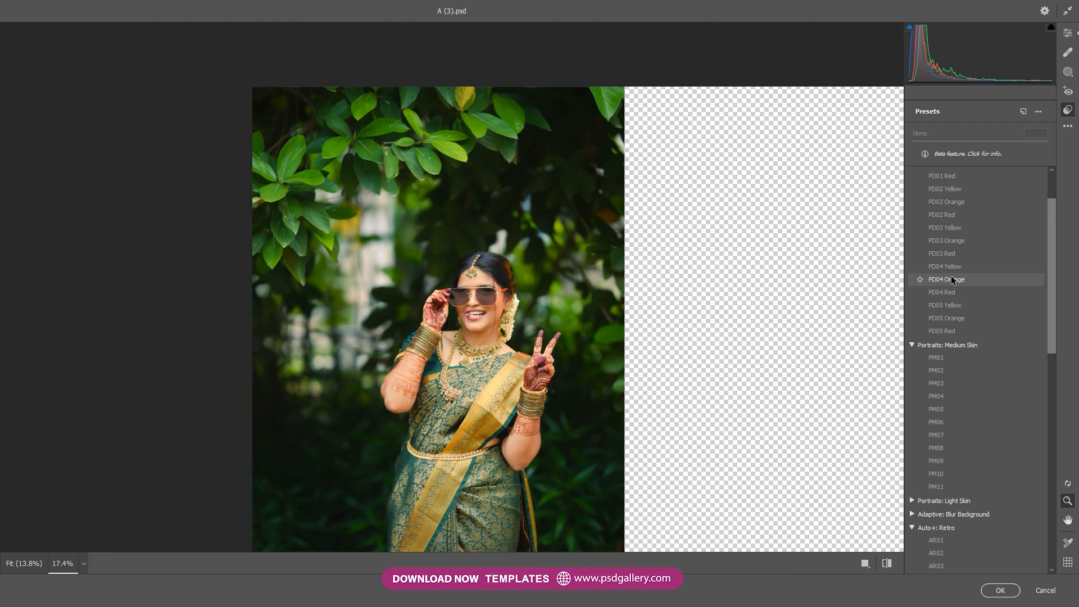
click(937, 372)
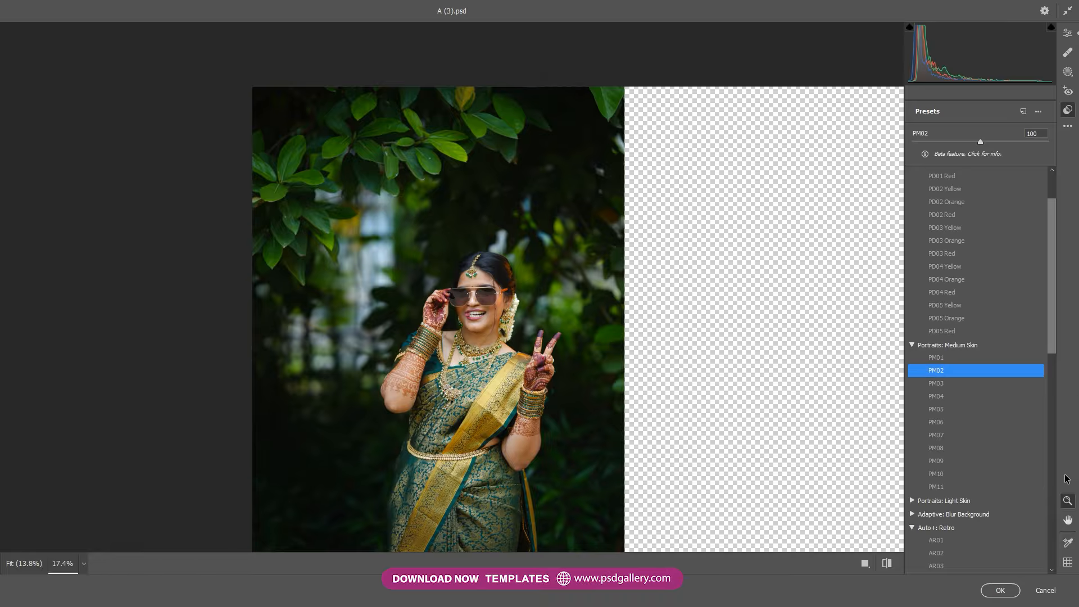
click(1000, 590)
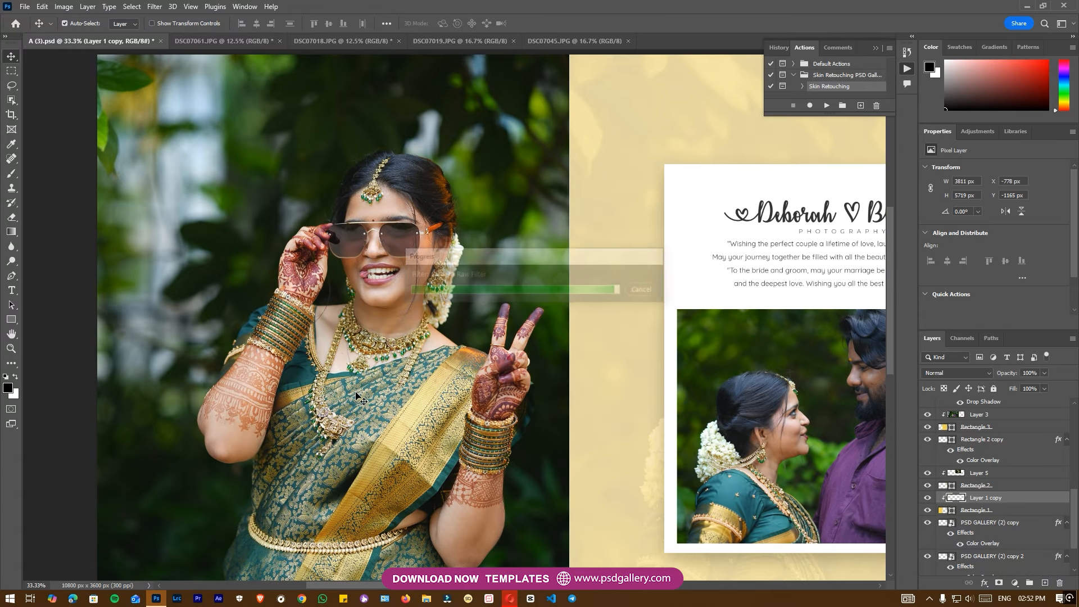
Brighten the highlights of the bride photo in Layer 1 copy with a Levels adjustment
key(ctrl+minus)
key(ctrl+minus)
key(ctrl+minus)
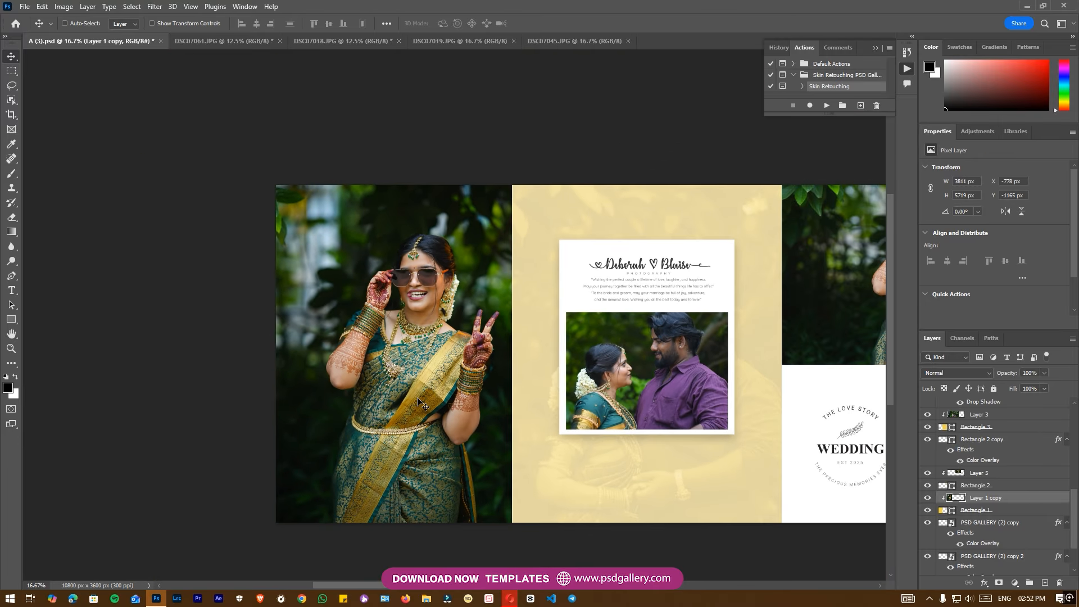
key(ctrl+l)
drag(579, 119, 752, 149)
drag(749, 271, 742, 268)
click(802, 166)
key(ctrl+plus)
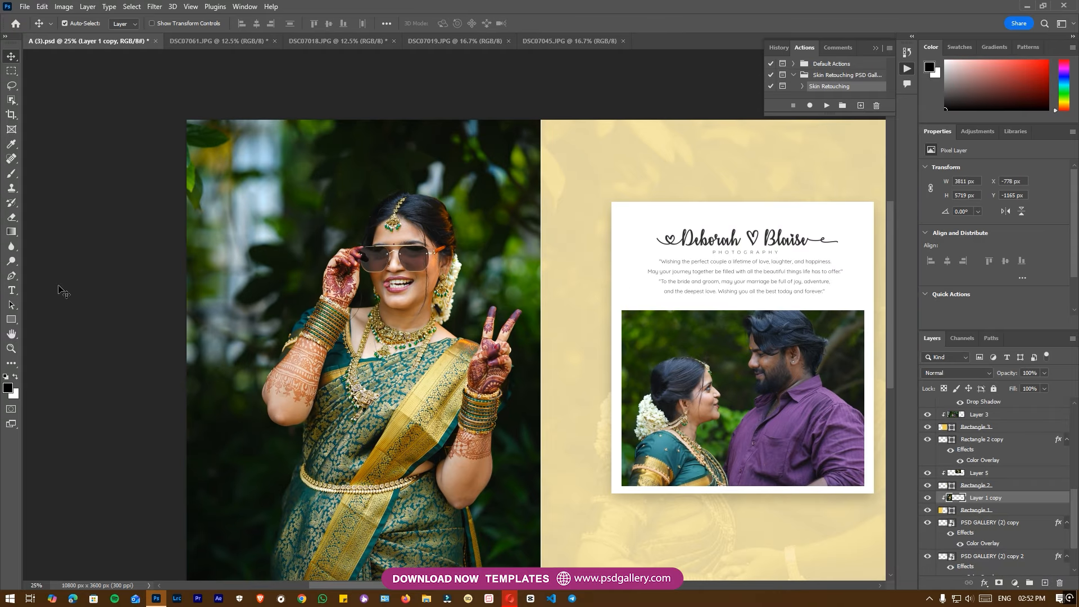
Lighten the bride photo with the Dodge tool, using a 1200 px brush set to midtones at 50% exposure
click(11, 259)
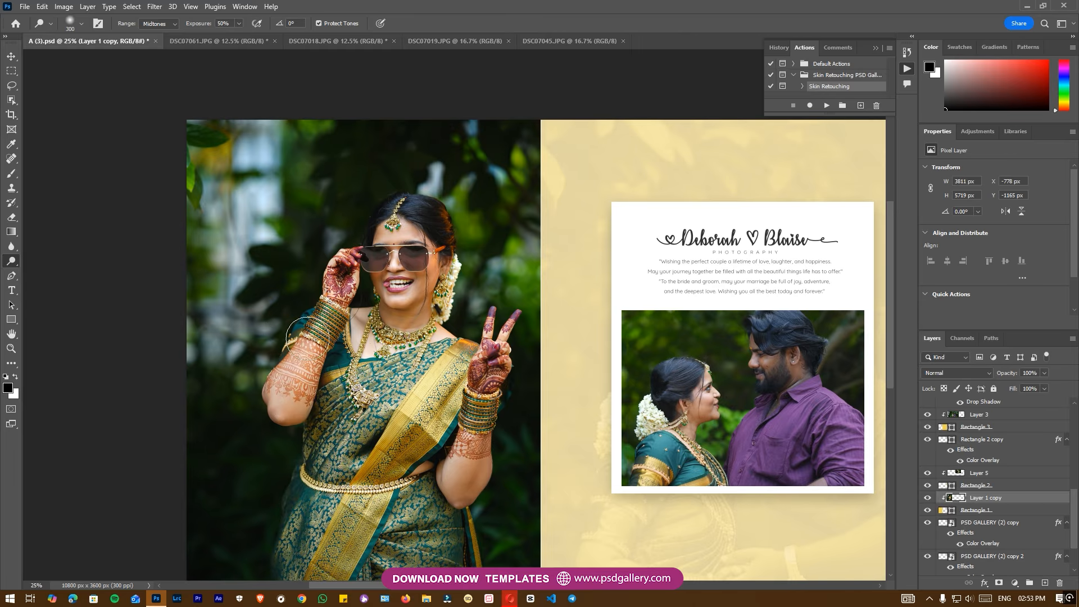
click(300, 317)
click(310, 481)
drag(343, 477, 350, 369)
click(346, 451)
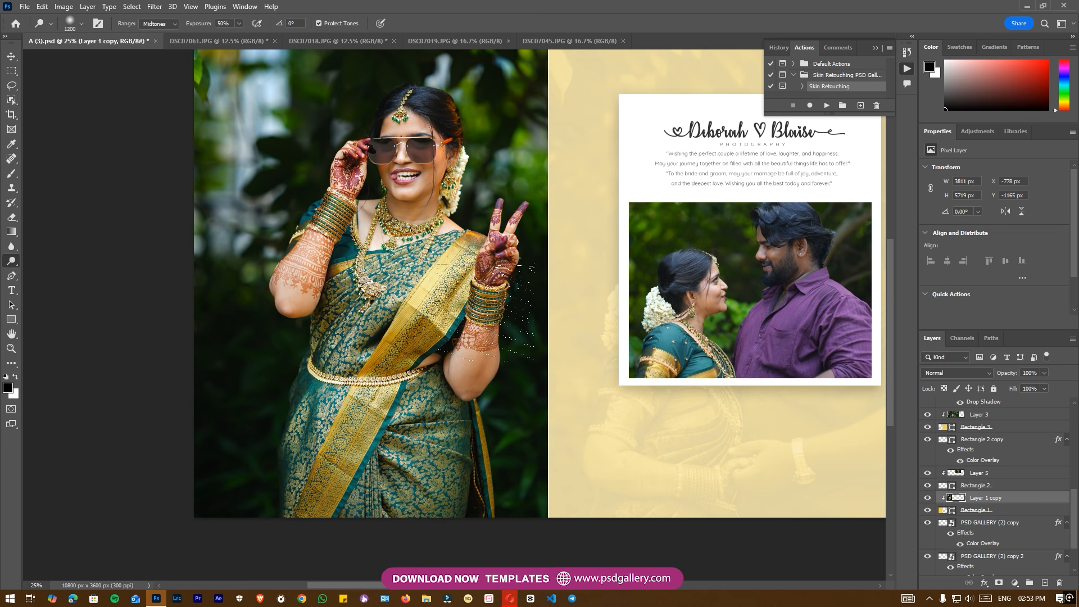
click(381, 129)
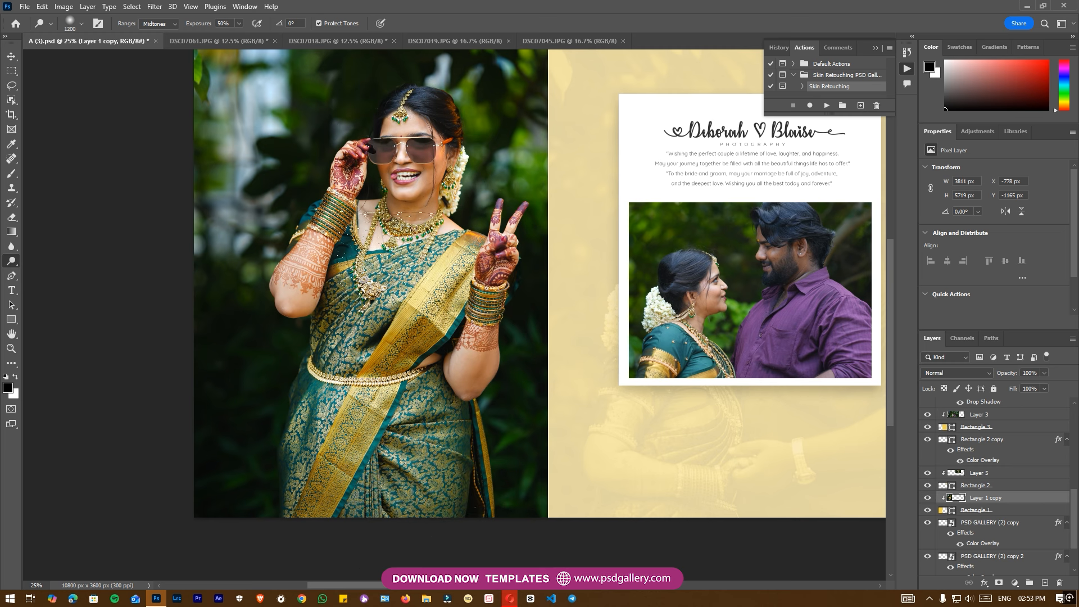
click(393, 267)
drag(396, 307, 387, 438)
click(477, 267)
click(284, 166)
click(197, 211)
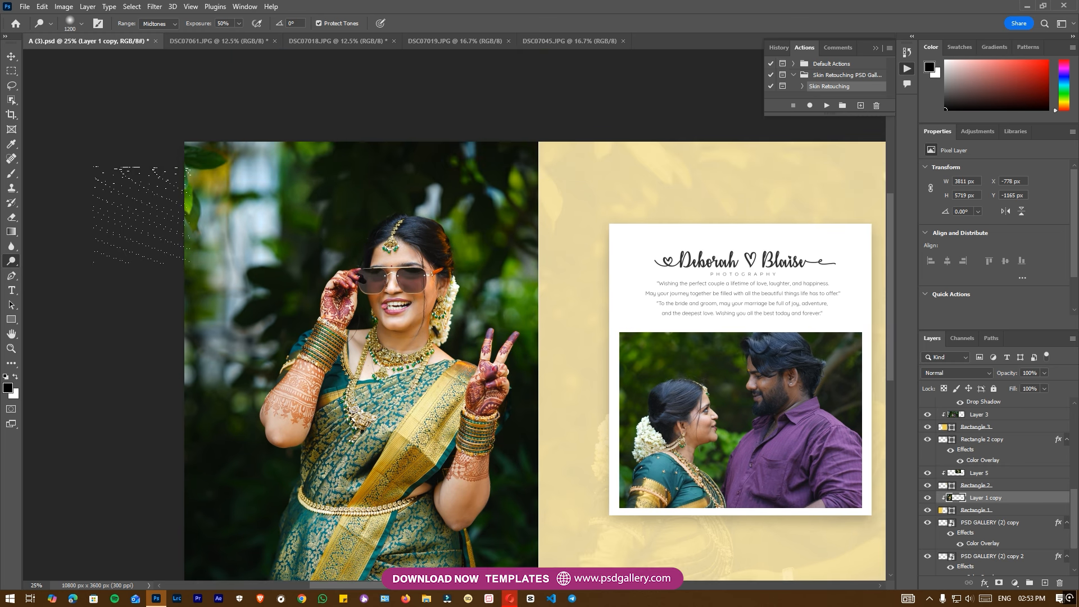
click(191, 328)
click(242, 421)
drag(248, 474, 260, 365)
click(209, 341)
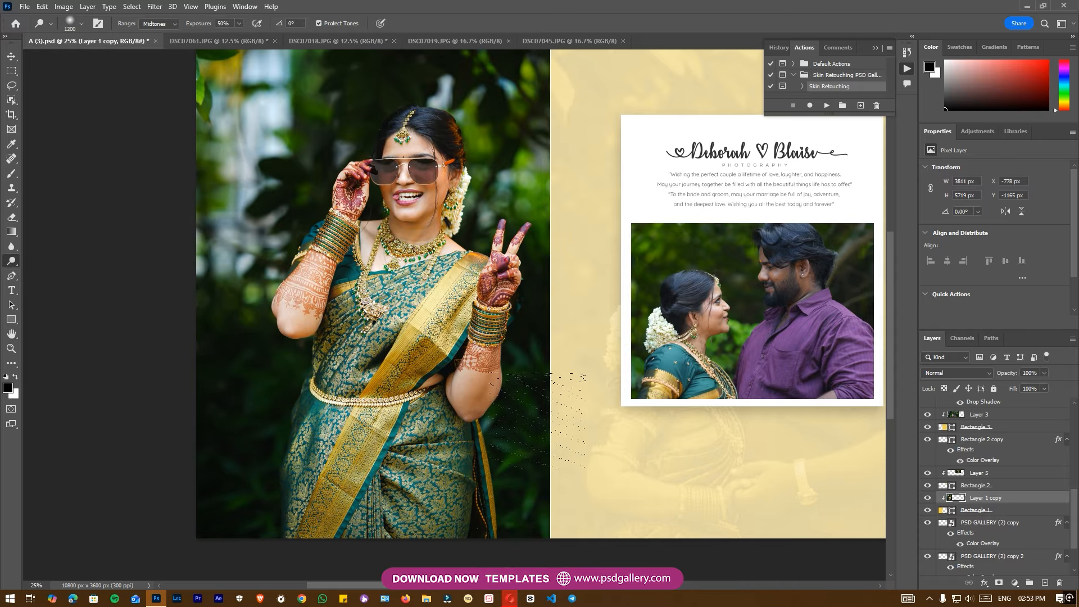
drag(544, 479, 305, 510)
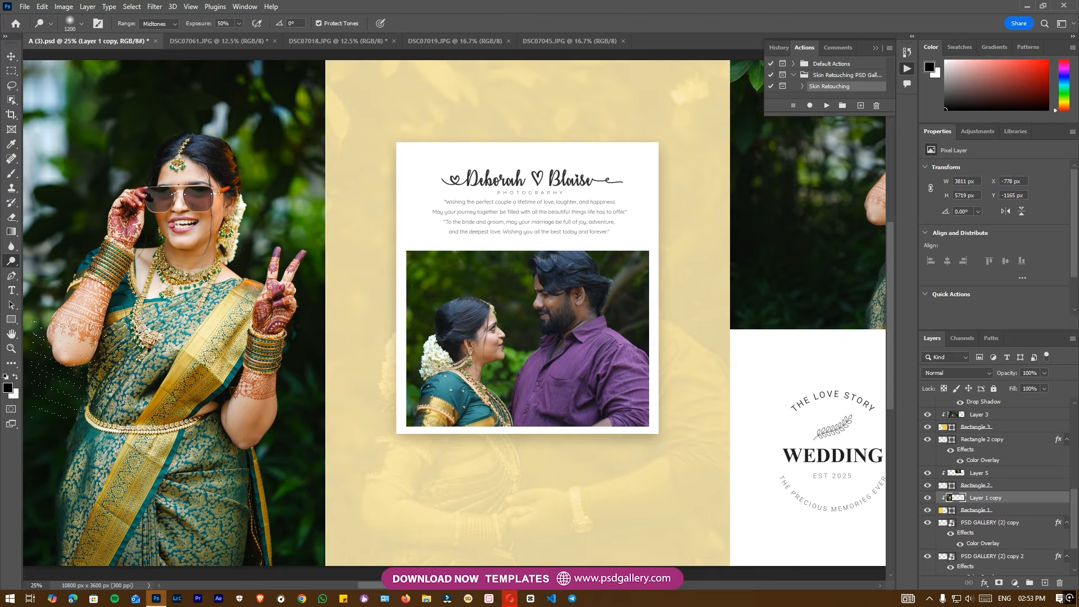
drag(185, 531, 221, 463)
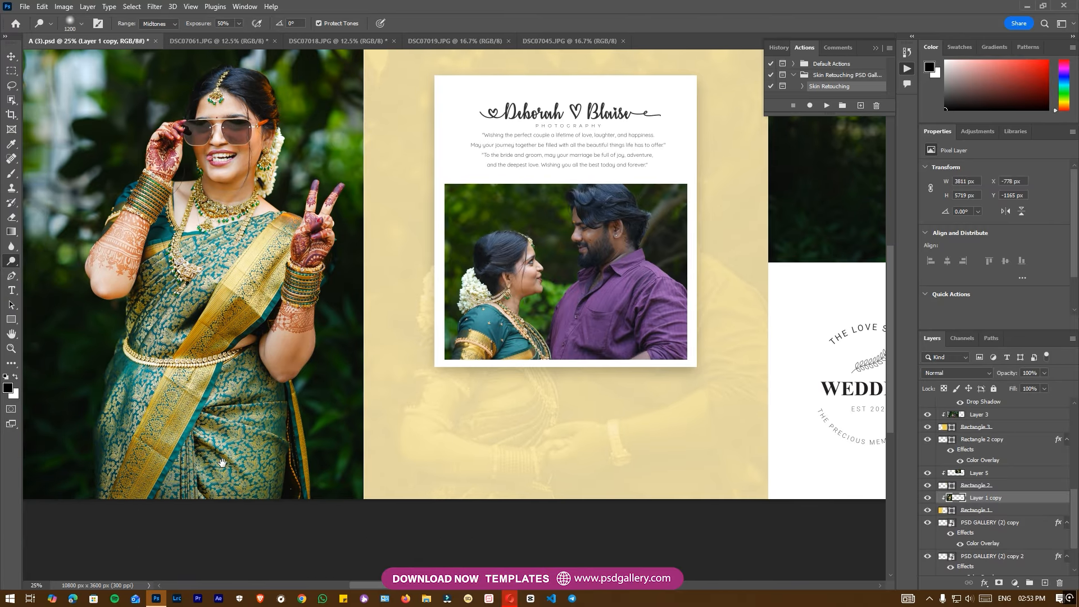
drag(348, 436, 335, 496)
drag(367, 461, 373, 501)
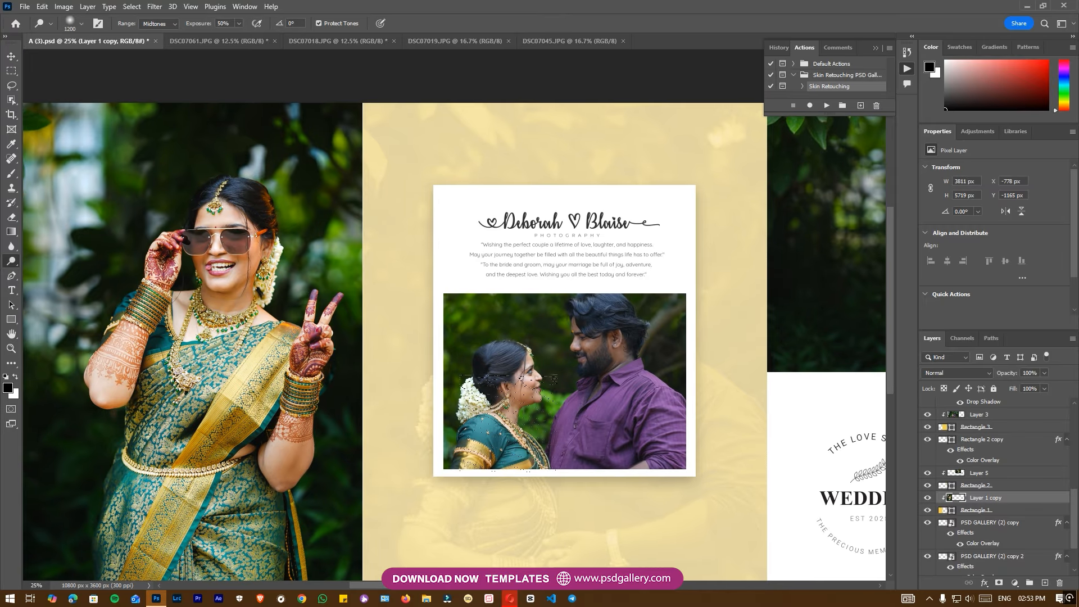
key(b)
right_click(574, 387)
click(751, 2)
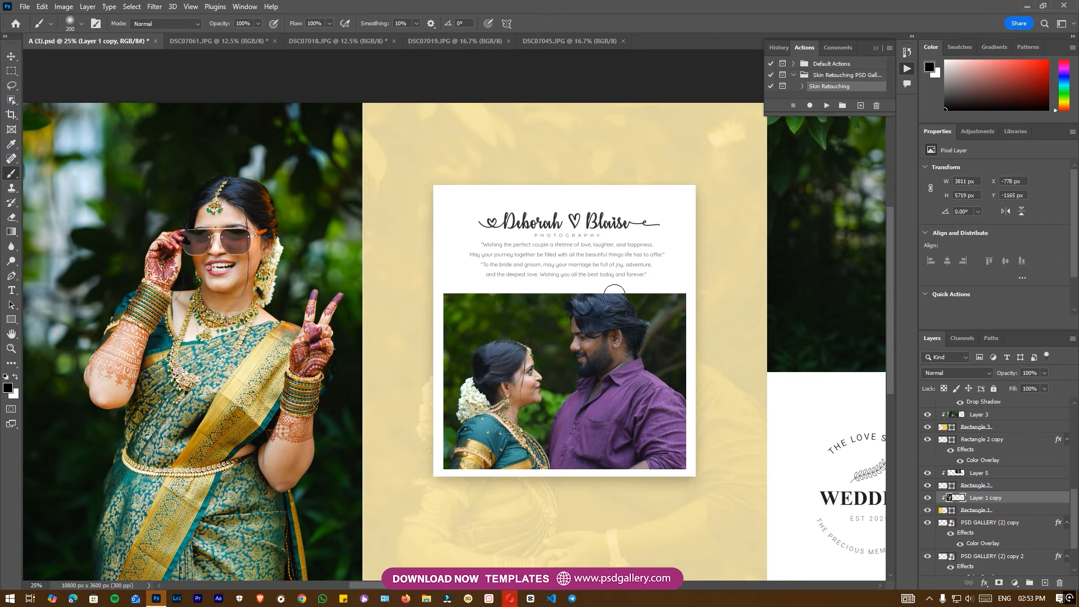
Resize the couple photo in Layer 2 to 4123 × 2749 px and reposition it slightly within its frame
key(v)
right_click(570, 391)
click(590, 397)
drag(615, 381, 501, 389)
key(ctrl+t)
drag(742, 163, 706, 187)
drag(455, 379, 459, 386)
key(Return)
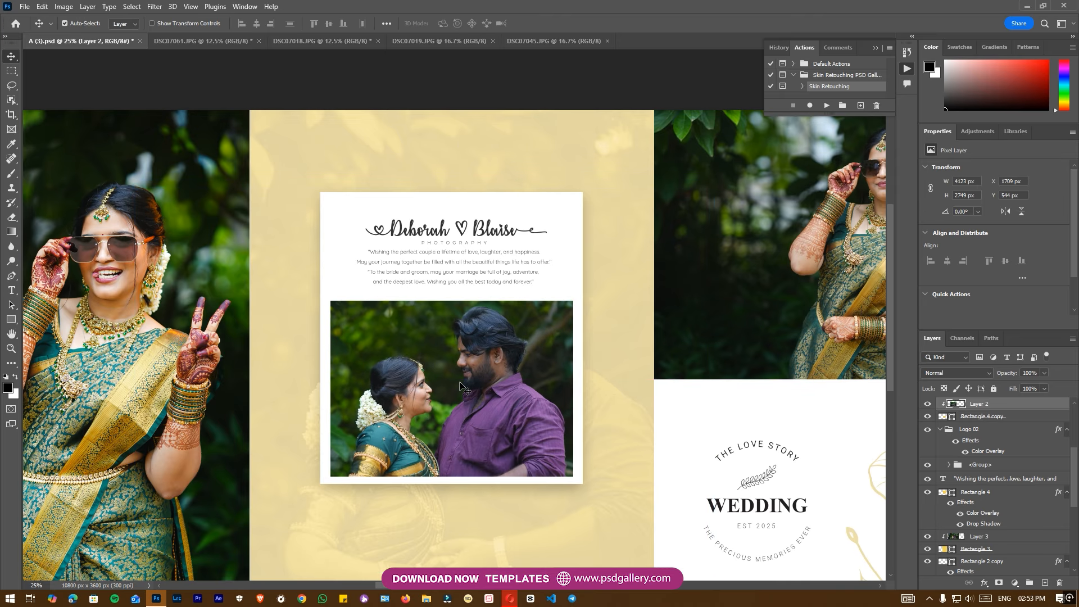
Lighten the couple photo in Layer 2 with the Dodge tool, using a 1200 px brush on midtones at 50% exposure
key(ctrl+plus)
drag(520, 461, 422, 397)
key(ctrl+plus)
right_click(355, 335)
click(374, 341)
drag(373, 443, 401, 409)
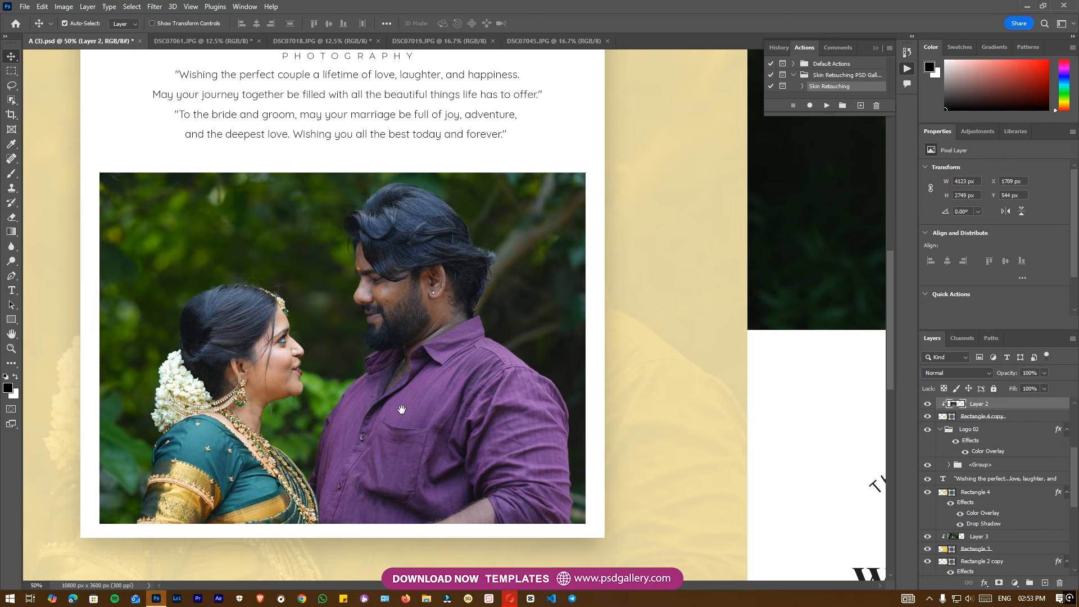
key(o)
click(391, 287)
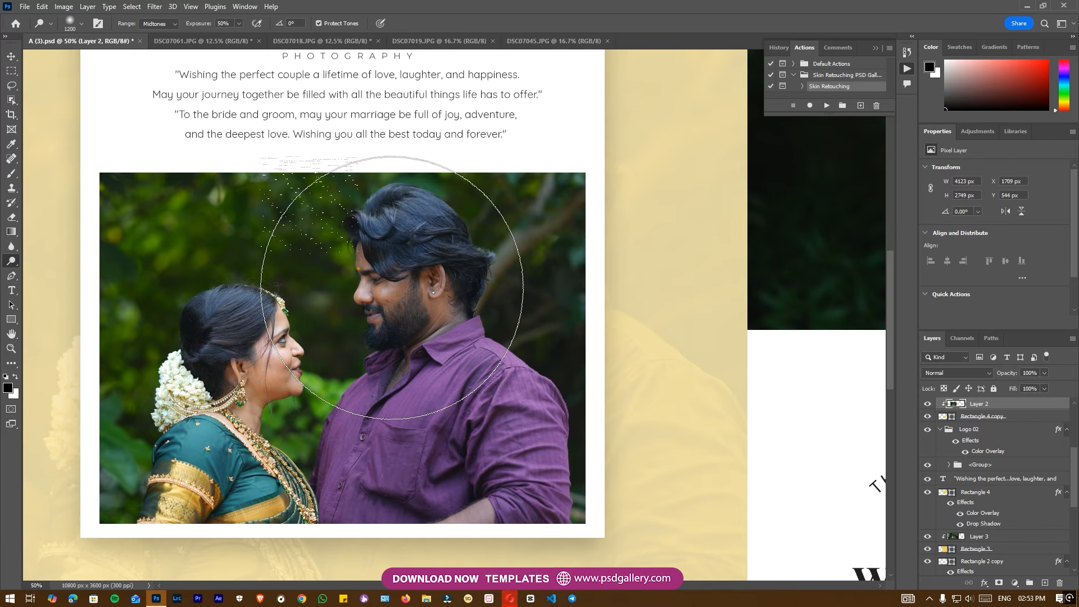
click(391, 288)
click(391, 287)
mouse_move(391, 287)
mouse_down()
mouse_move(468, 362)
mouse_move(442, 492)
mouse_move(250, 501)
mouse_move(203, 492)
mouse_move(293, 455)
mouse_move(438, 318)
mouse_up()
key(v)
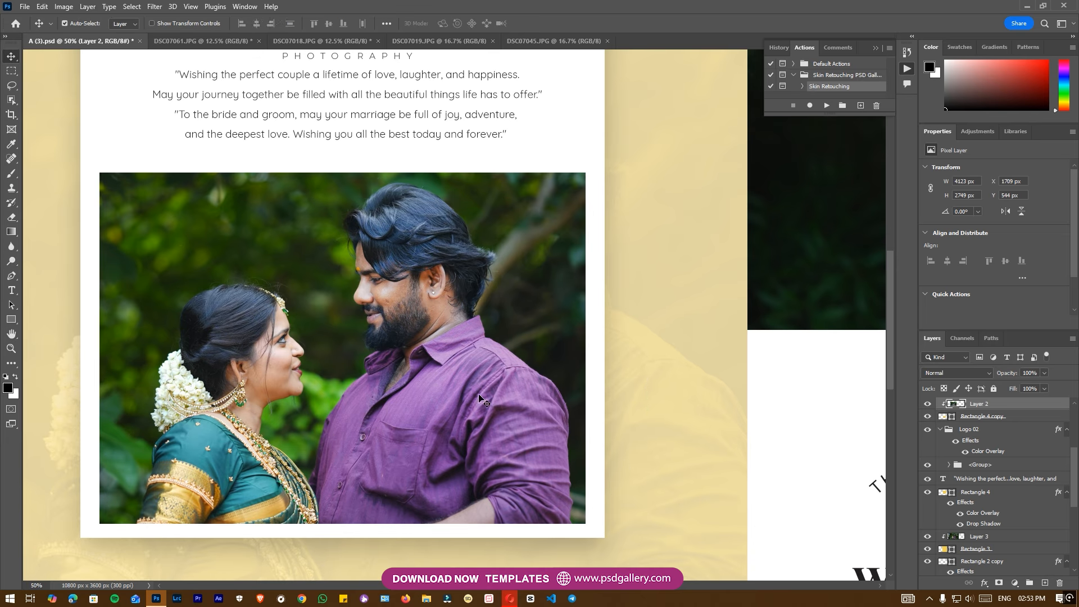
Examine the groom's face and neck in Layer 2 up close for skin blemishes
right_click(406, 311)
click(453, 317)
key(ctrl+plus)
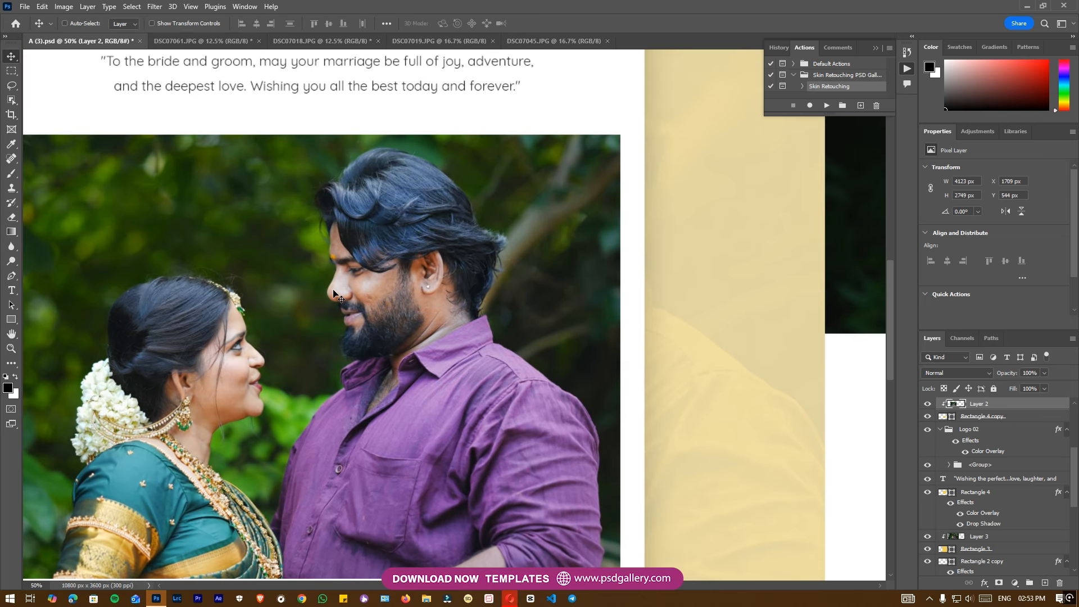
scroll(335, 293, up, 2)
key(j)
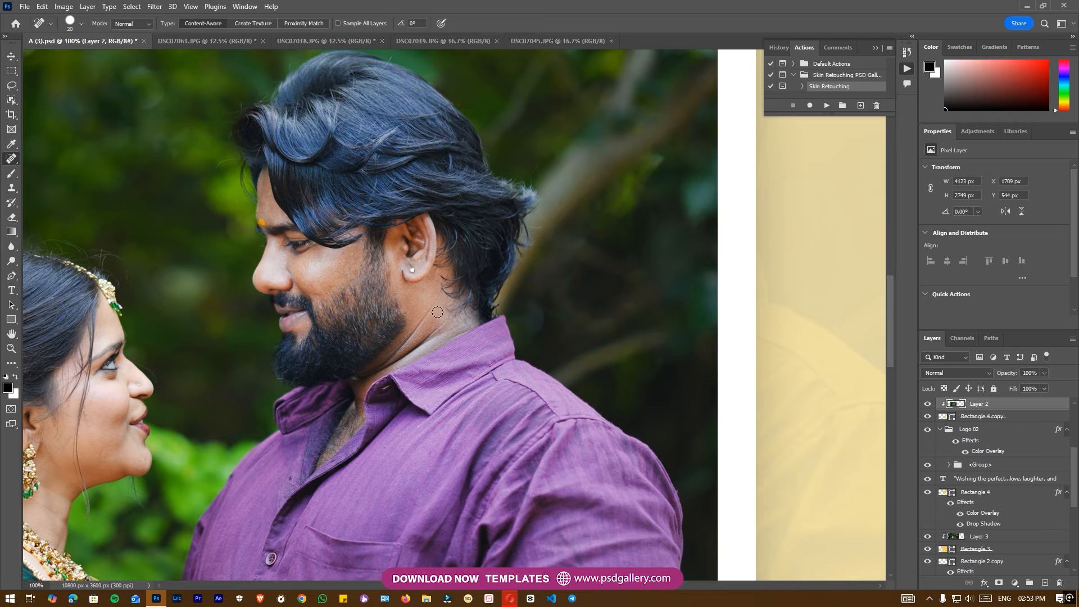
scroll(434, 315, down, 2)
key(v)
right_click(406, 312)
click(422, 316)
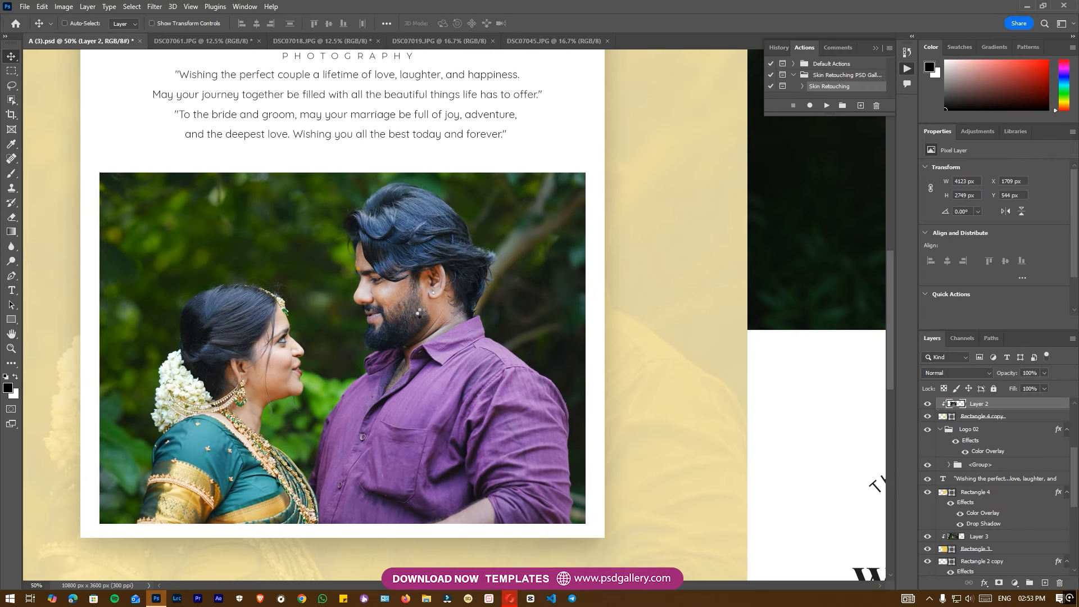
key(ctrl+shift+a)
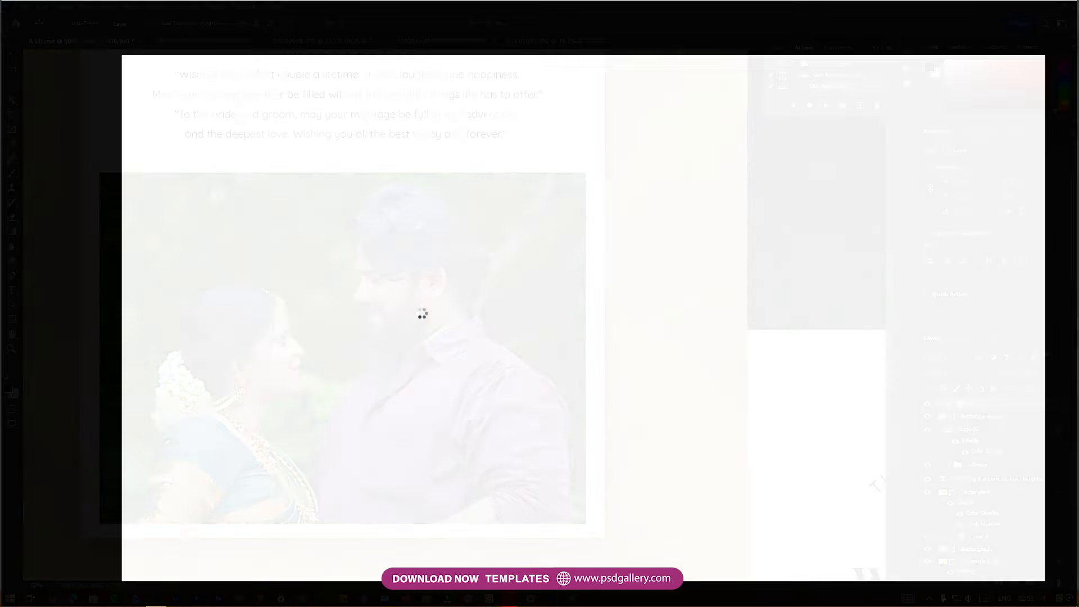
drag(249, 302, 197, 303)
click(1040, 587)
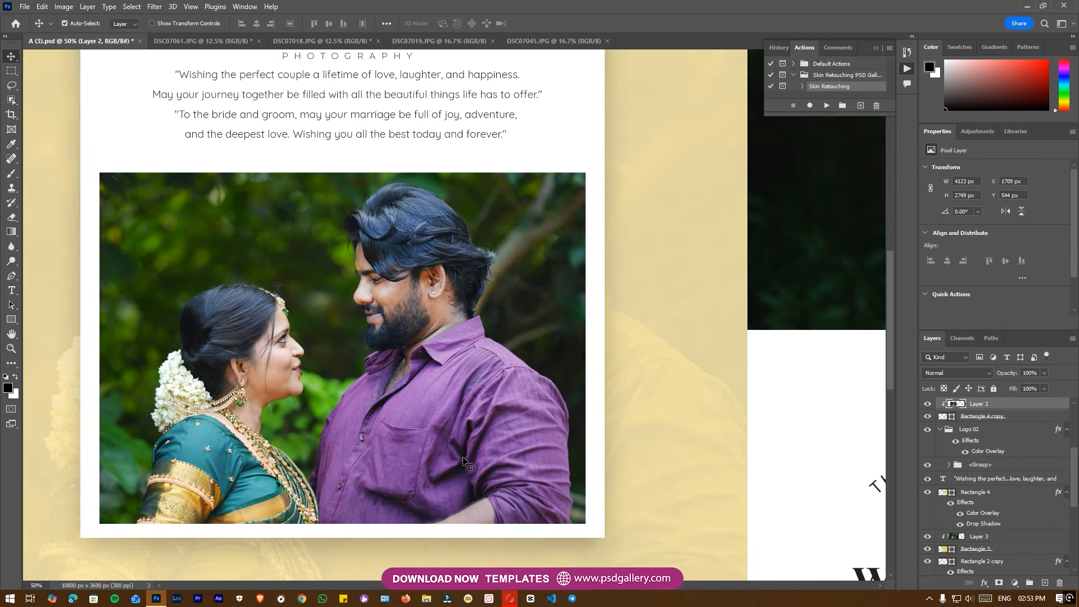
Apply the Camera Raw Filter to Layer 2 with sharpening 75, noise reduction 83, color noise reduction 100 and the medium-skin portrait preset PM02
key(ctrl)
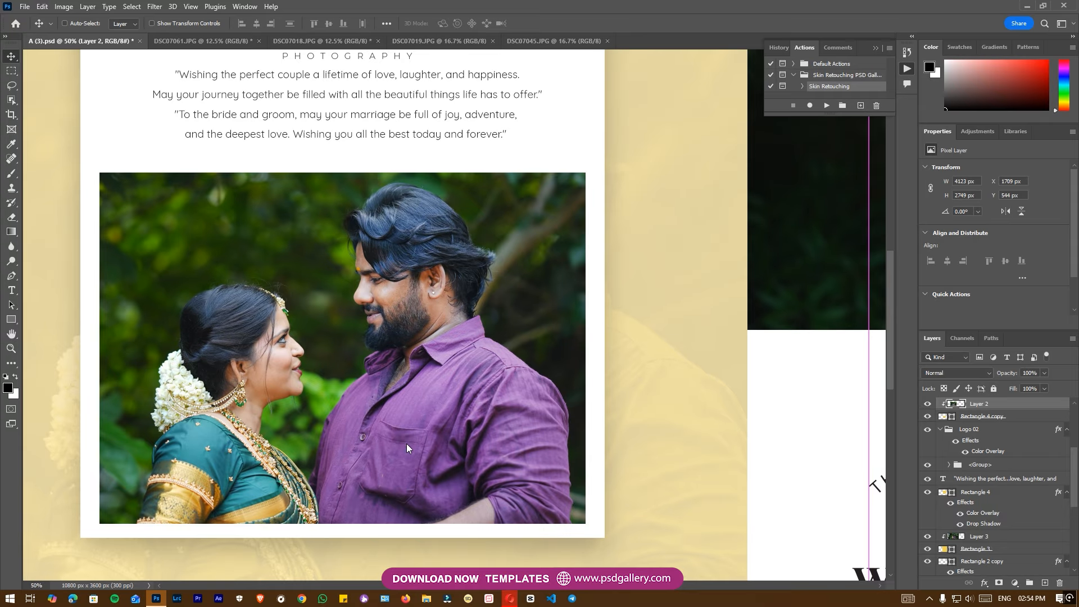
key(ctrl+shift+a)
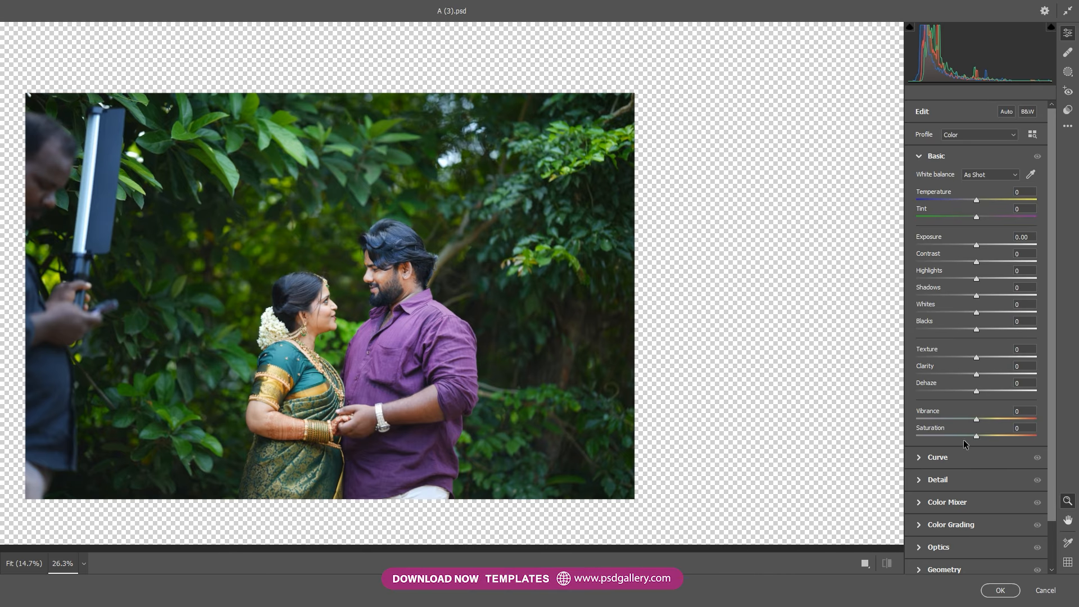
click(919, 481)
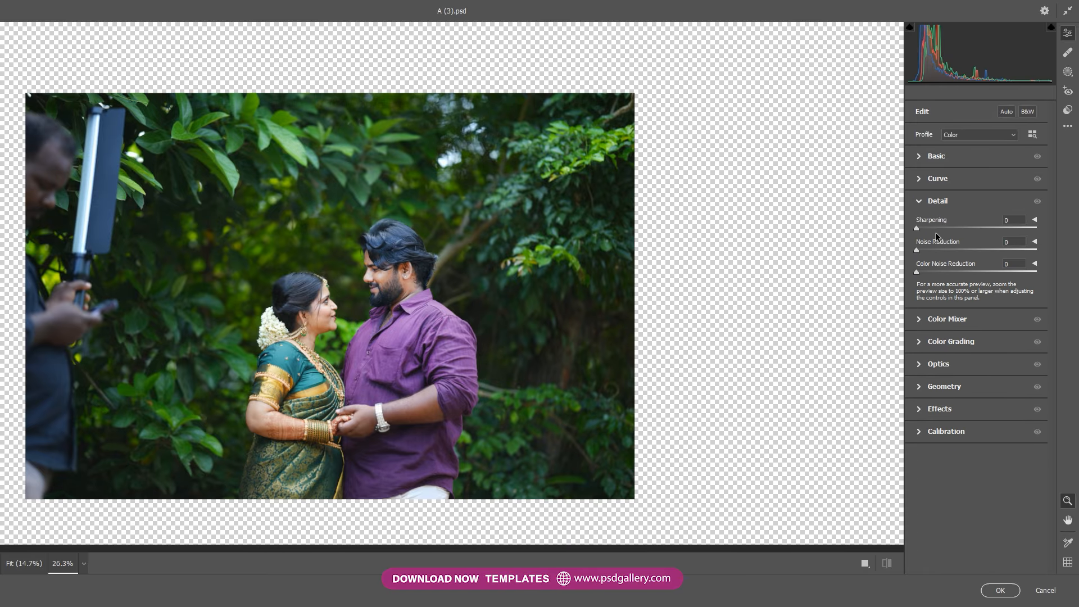
click(976, 227)
drag(1011, 270, 1050, 270)
drag(441, 294, 374, 341)
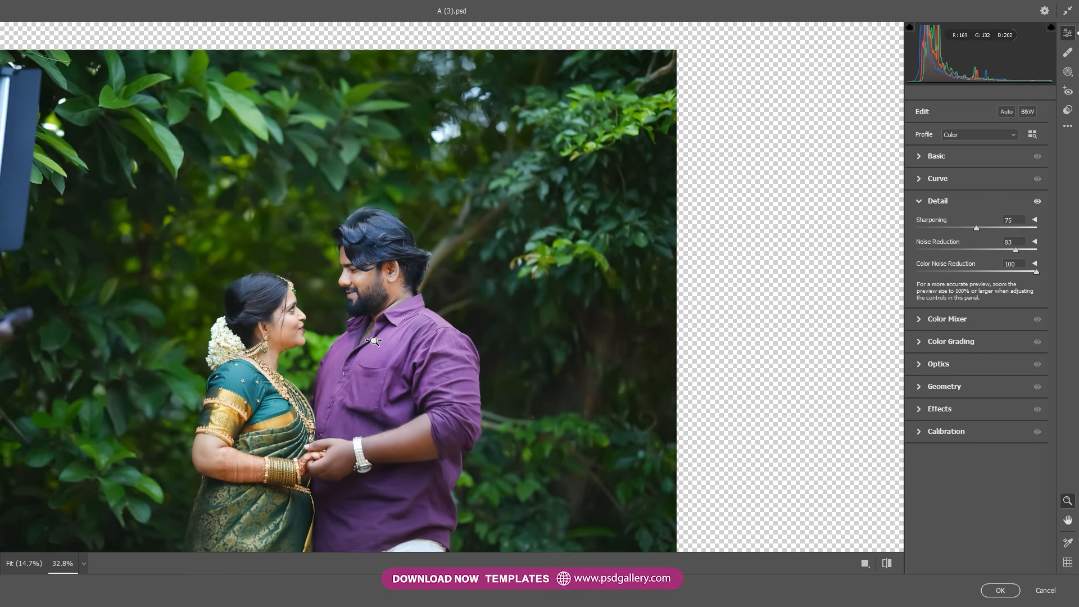
click(1069, 110)
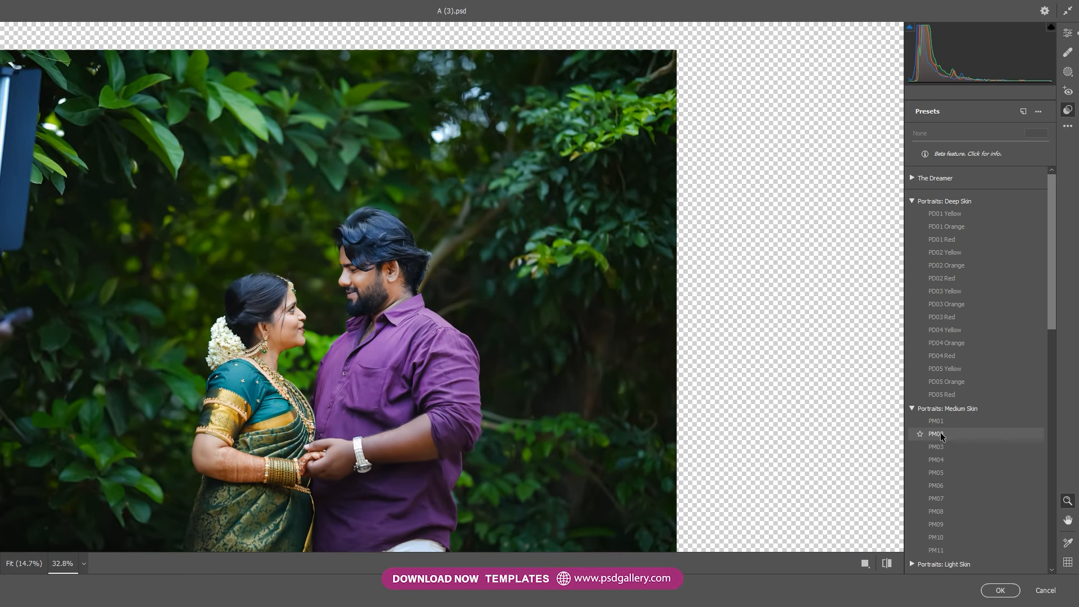
click(942, 437)
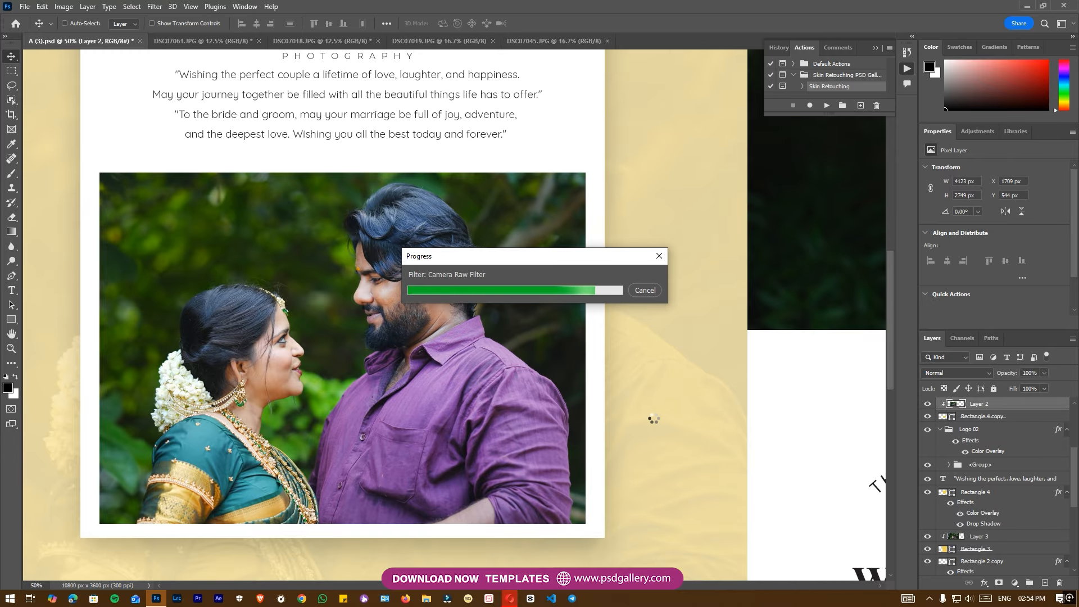
key(ctrl+minus)
key(ctrl+minus)
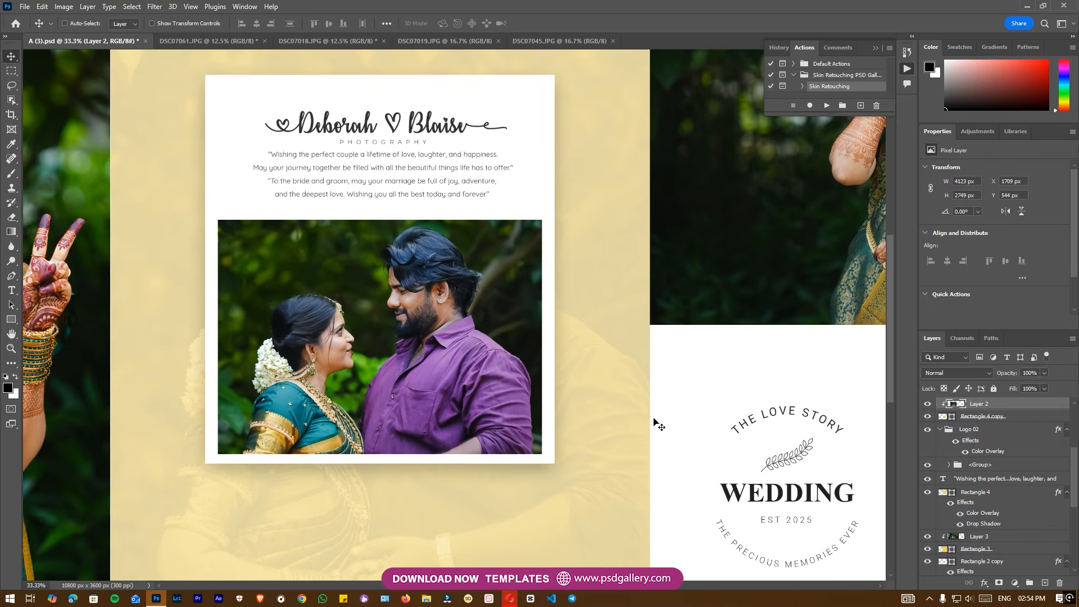
key(ctrl+plus)
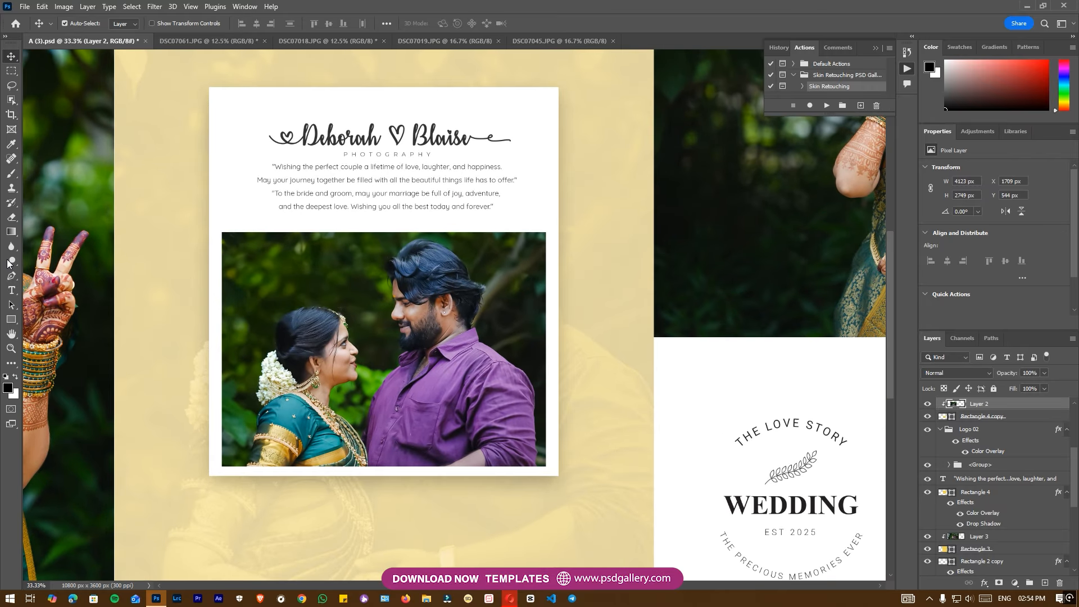
key(o)
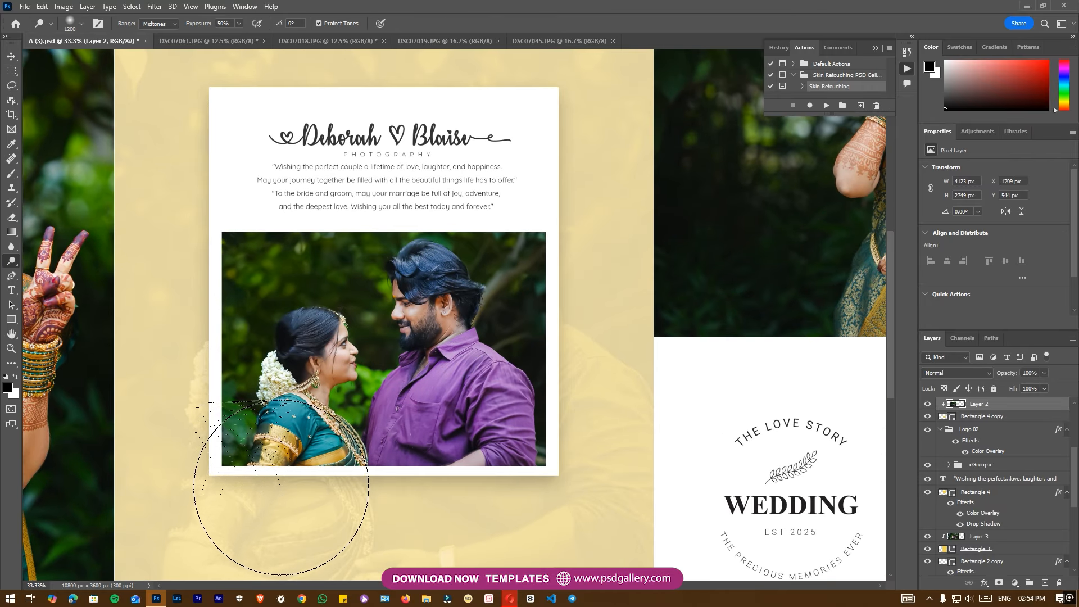
drag(402, 430, 366, 454)
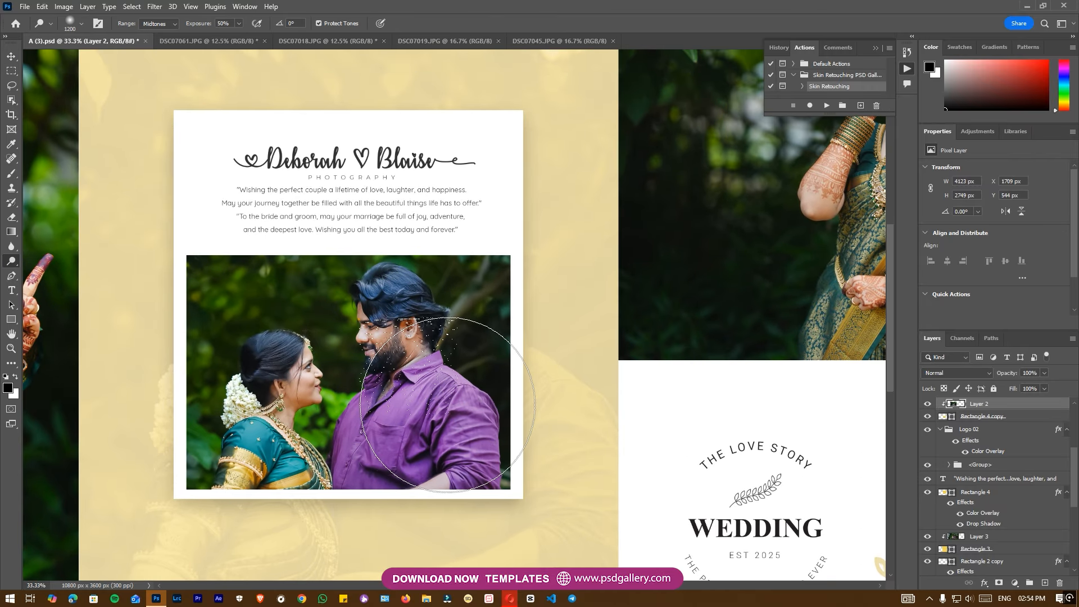
Add a new layer above Layer 2 and paint a soft yellow-orange brush dab over the couple photo's edge behind the groom
key(v)
right_click(441, 380)
click(458, 387)
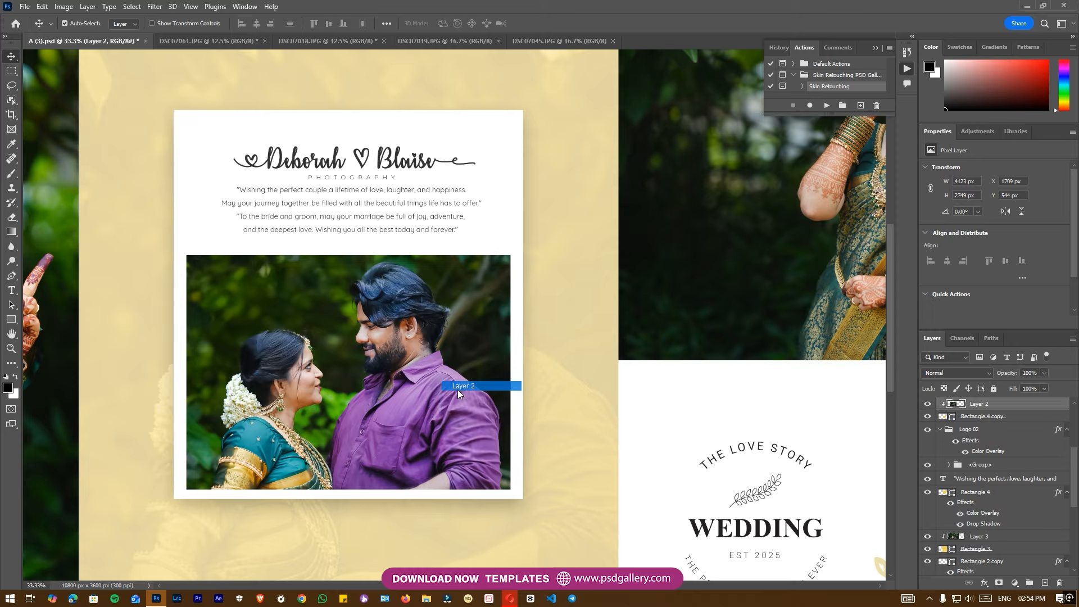
click(1045, 582)
click(9, 389)
drag(548, 282, 547, 257)
click(548, 262)
click(501, 139)
click(641, 138)
key(b)
click(478, 292)
Enlarge the yellow-orange glow to about 2097 × 2110 px and centre it over the photo's edge beside the groom
key(ctrl+t)
drag(508, 261, 674, 96)
drag(427, 290, 471, 270)
key(Return)
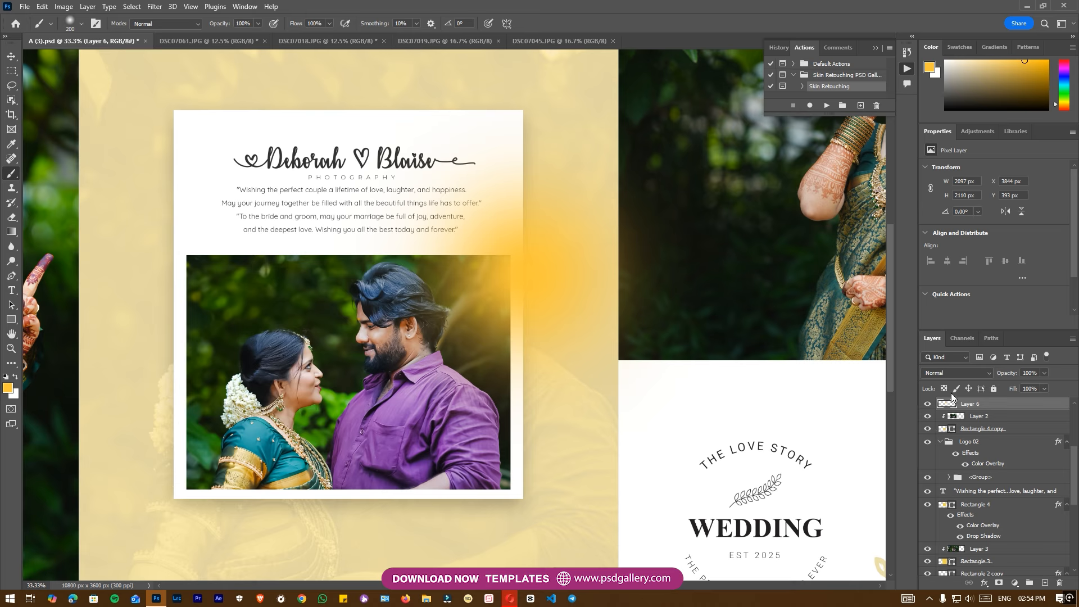
Set the glow layer's blend mode to Screen and its opacity to 72%
click(958, 373)
click(935, 403)
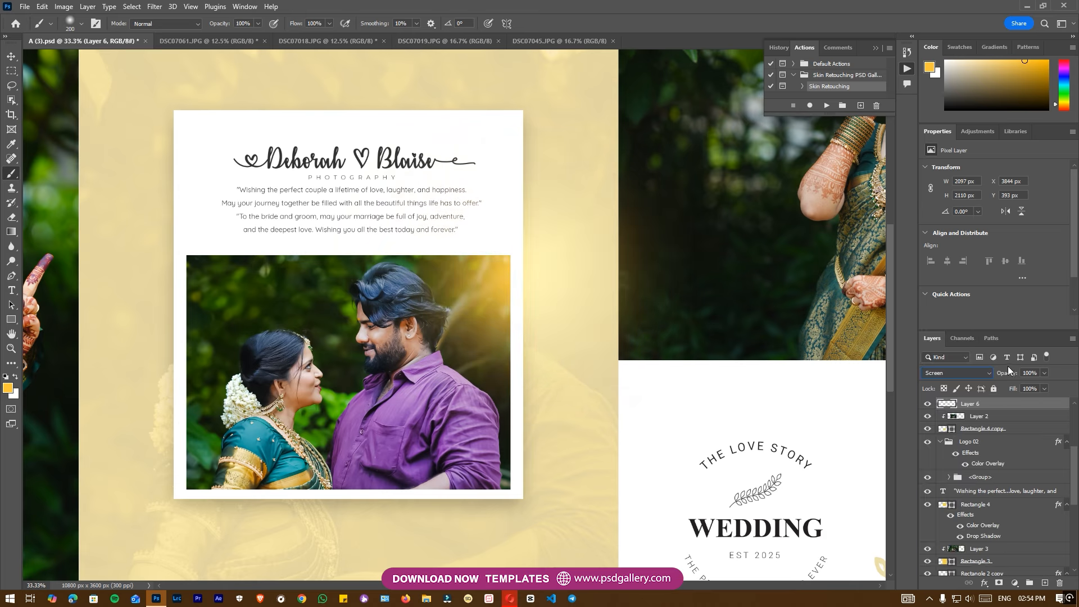
drag(989, 376, 998, 376)
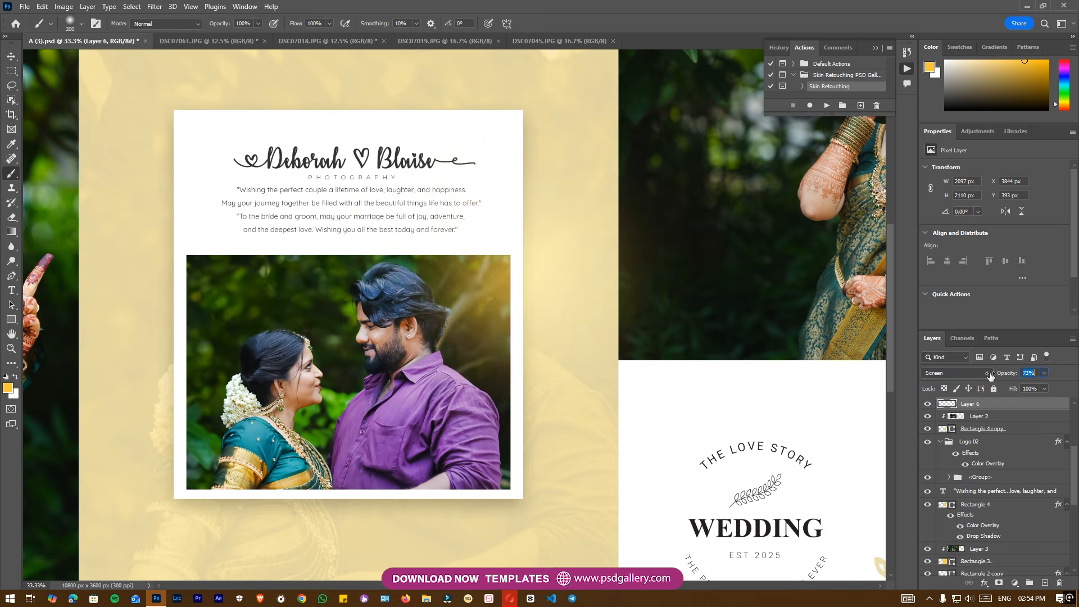
Apply the Camera Raw Filter to the bride photo in Layer 5 with sharpening 82
drag(709, 313, 401, 348)
drag(597, 294, 321, 368)
key(v)
right_click(364, 279)
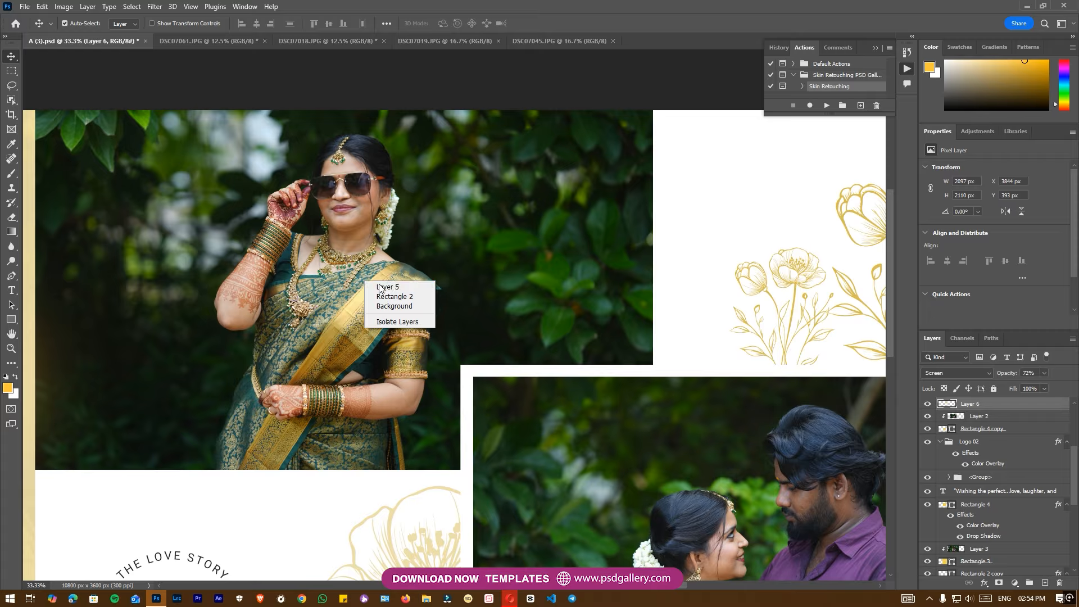
click(381, 286)
drag(332, 230, 392, 284)
key(ctrl+plus)
key(ctrl+plus)
key(ctrl+plus)
key(ctrl+plus)
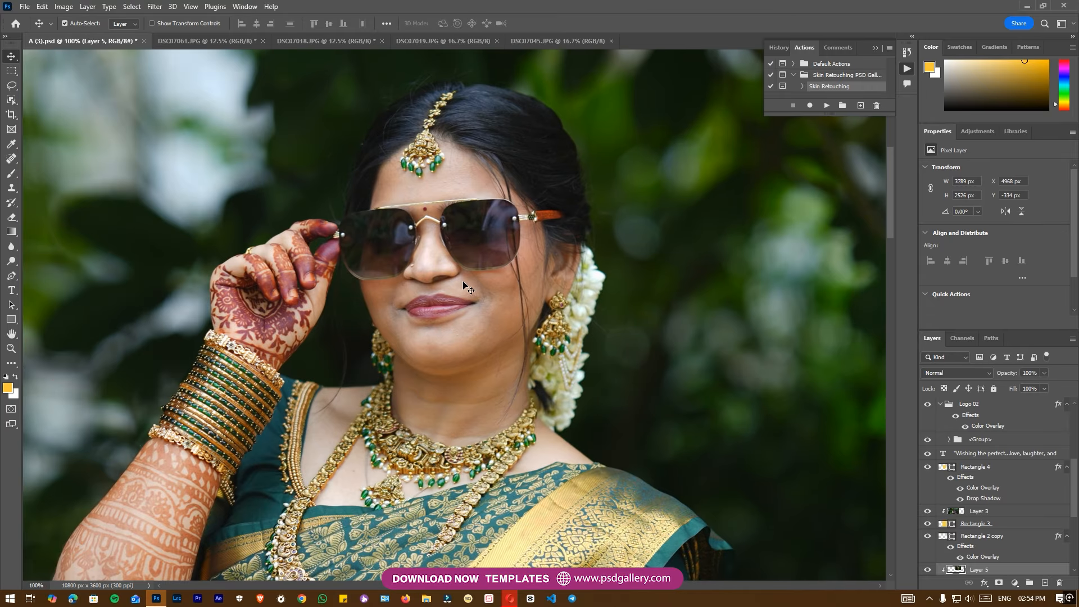
right_click(464, 285)
click(479, 293)
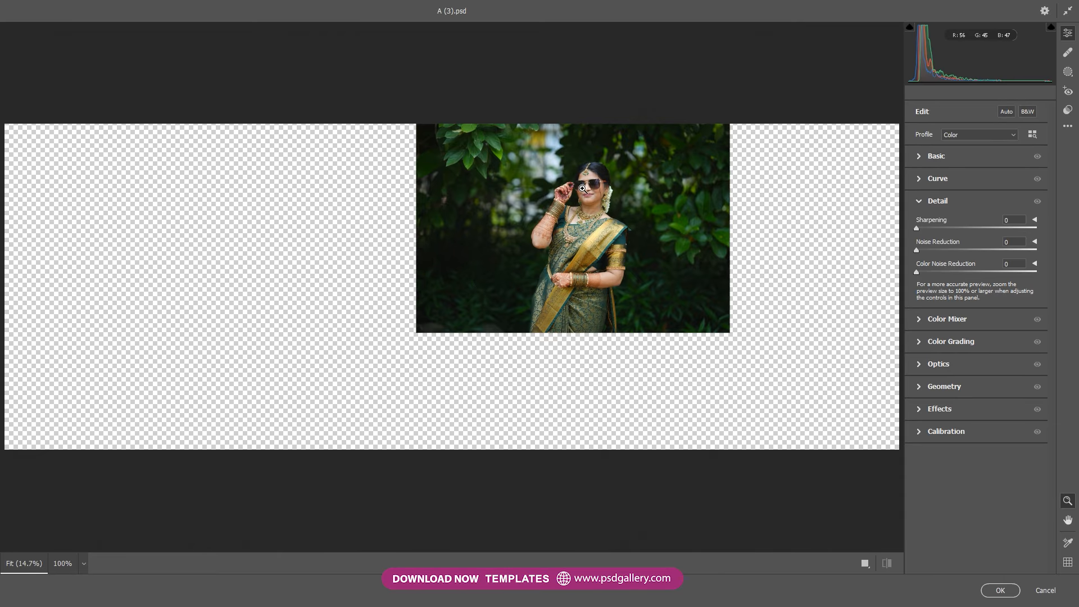
click(582, 189)
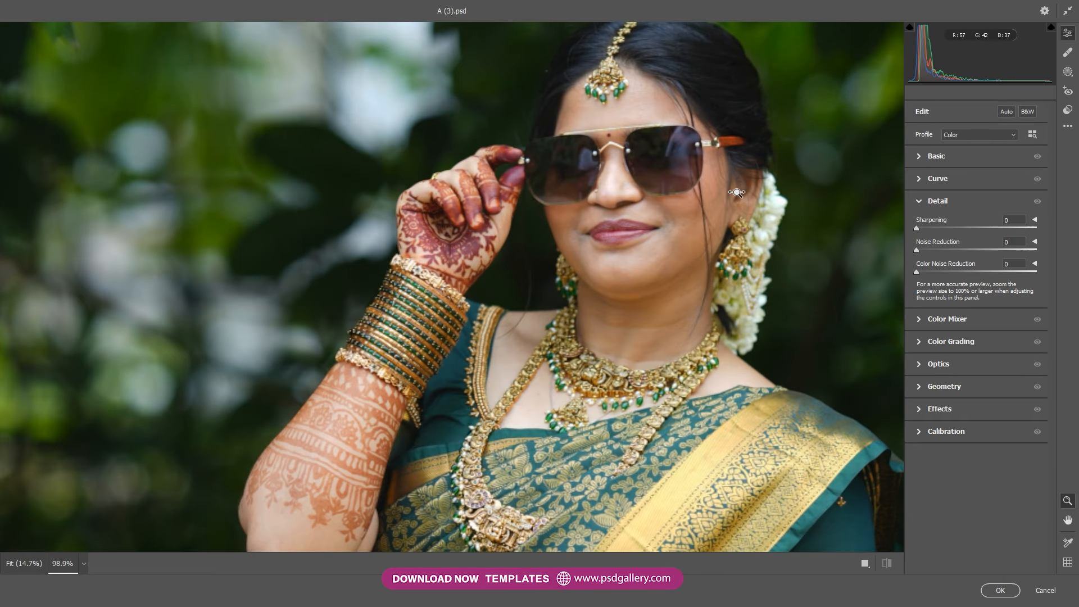
click(996, 227)
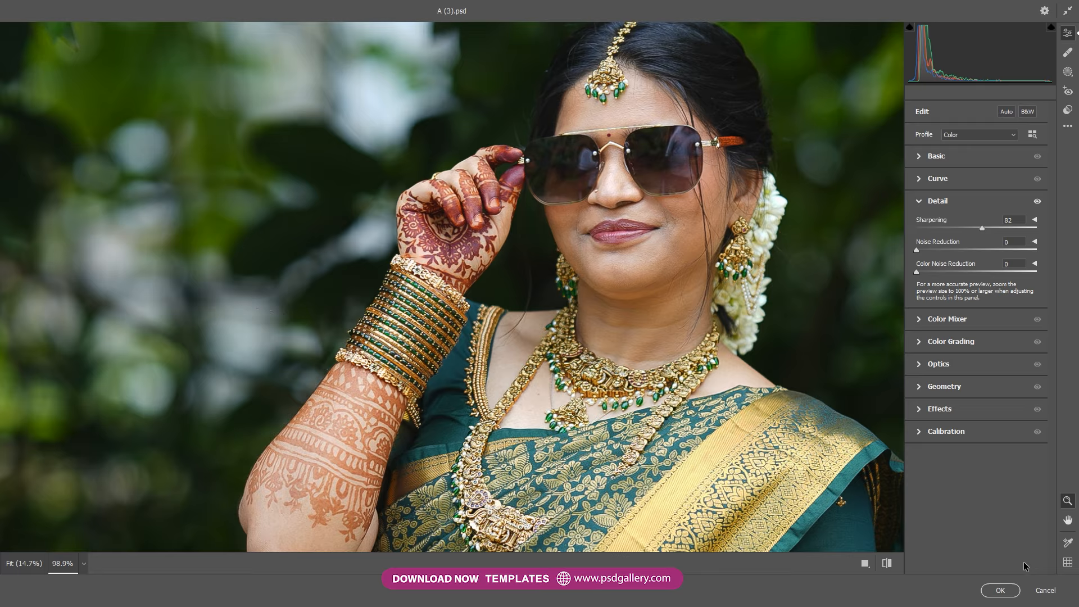
click(999, 590)
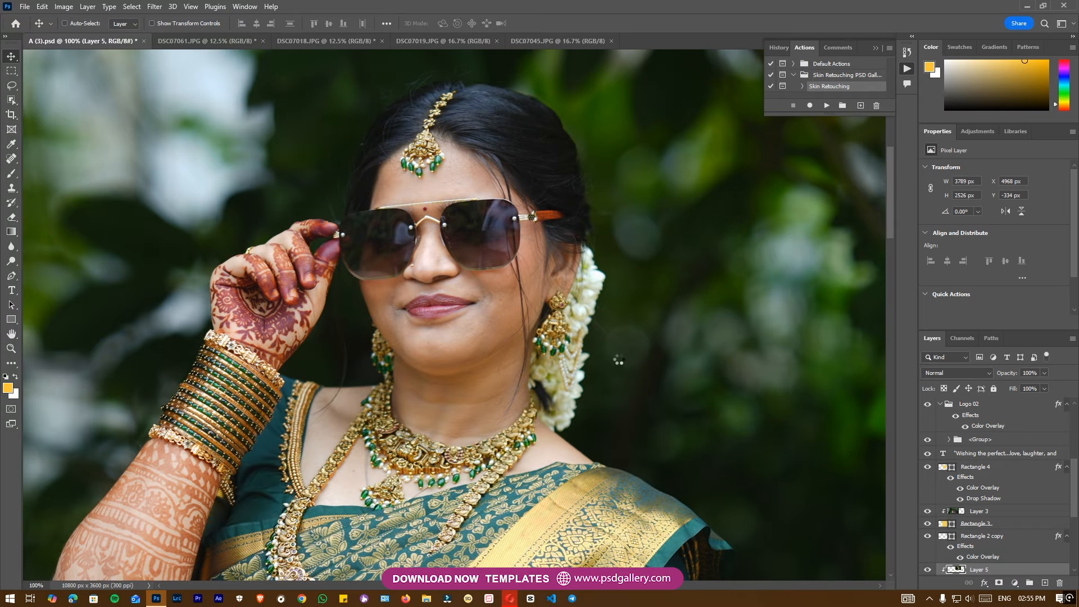
Run the Skin Retouching action on Layer 5 and set the High Pass radius to 3.8 pixels
drag(531, 270, 526, 311)
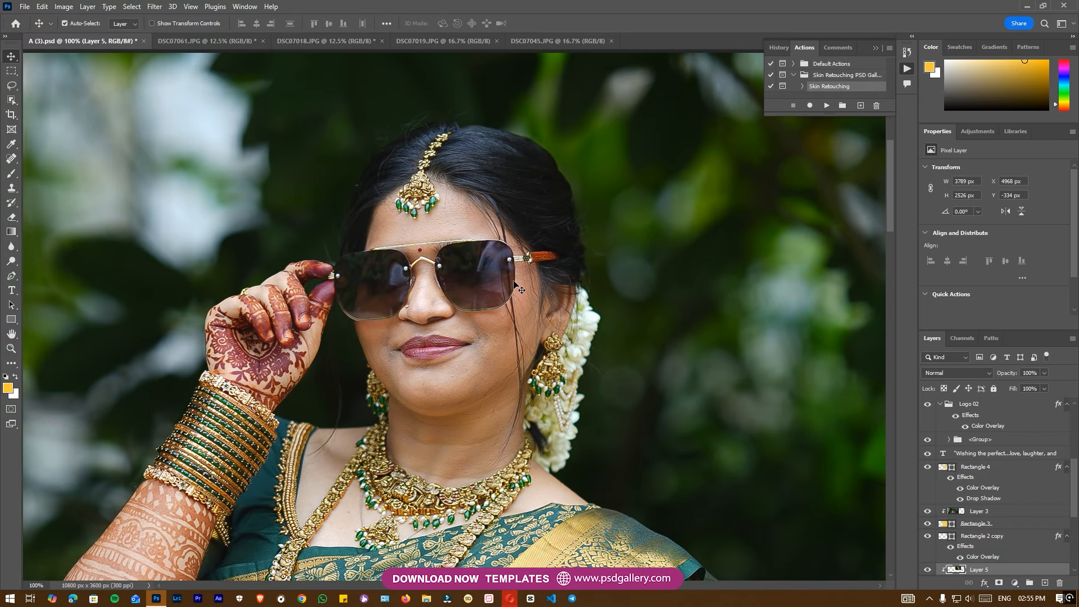
key(ctrl+plus)
right_click(478, 291)
click(495, 299)
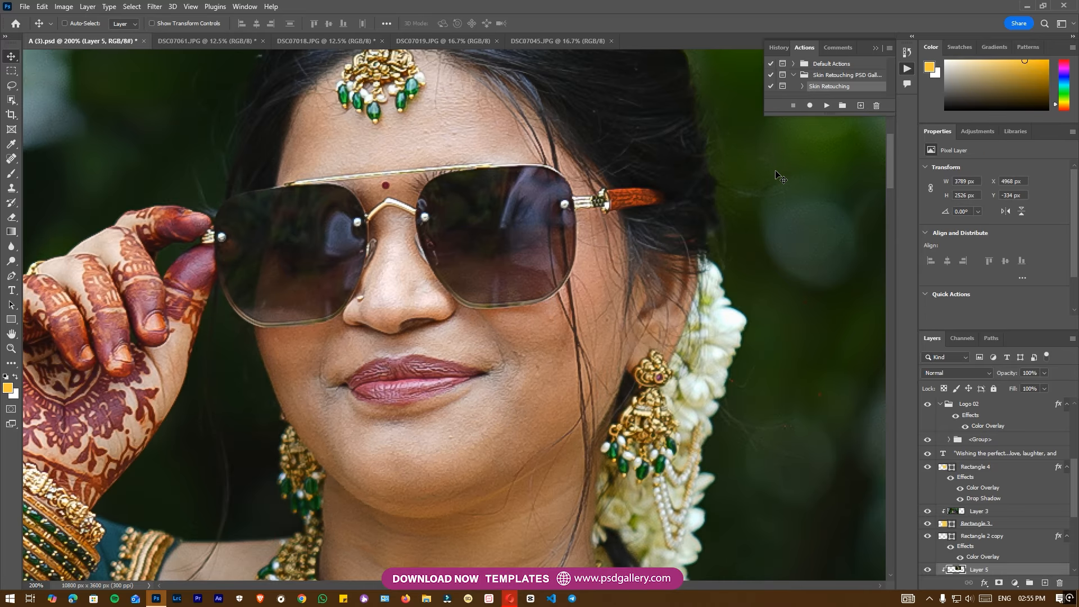
key(ctrl+minus)
click(827, 106)
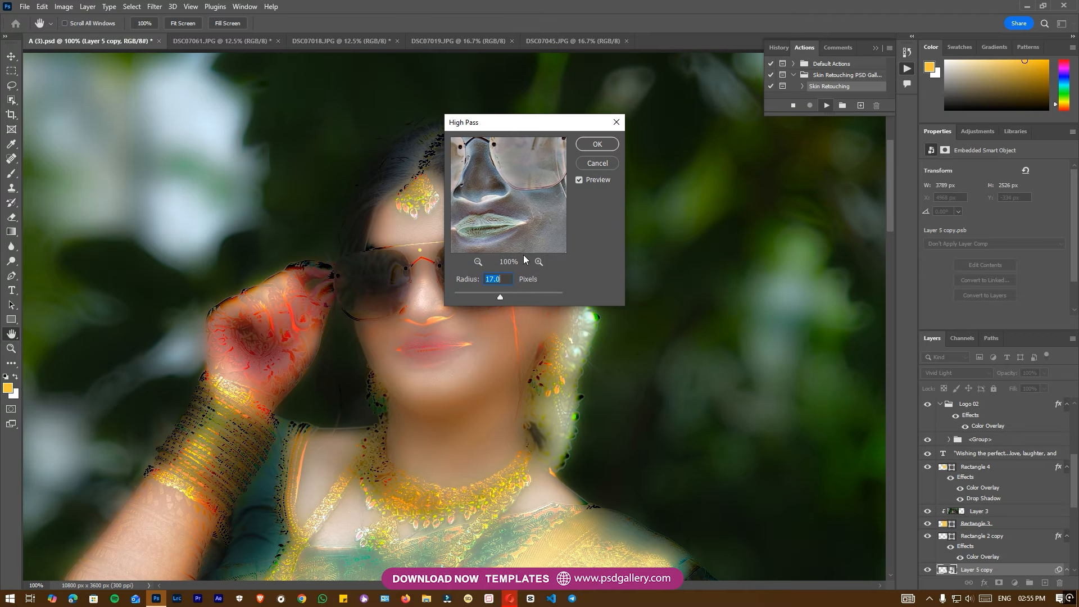
drag(489, 296, 470, 291)
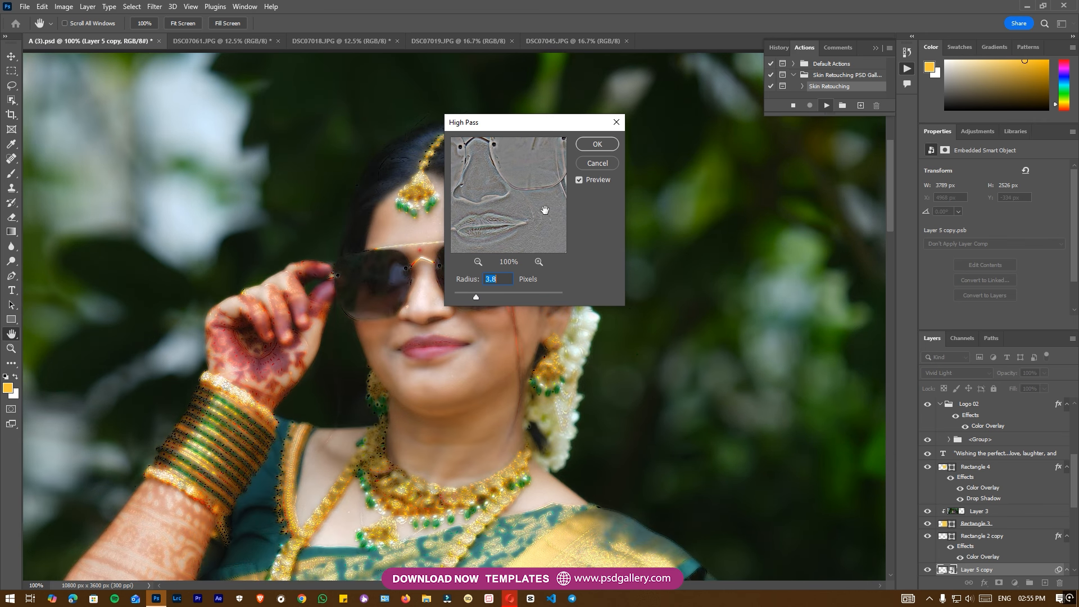
click(597, 144)
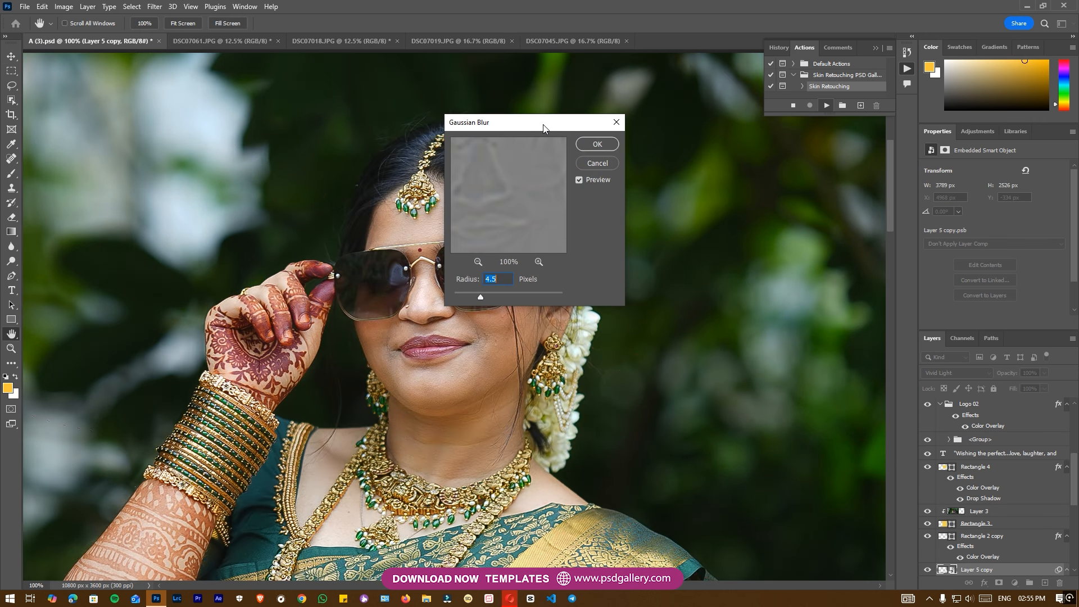
Set the action's Gaussian Blur radius to 1.1 pixels and let the action finish
drag(544, 127, 845, 150)
click(768, 320)
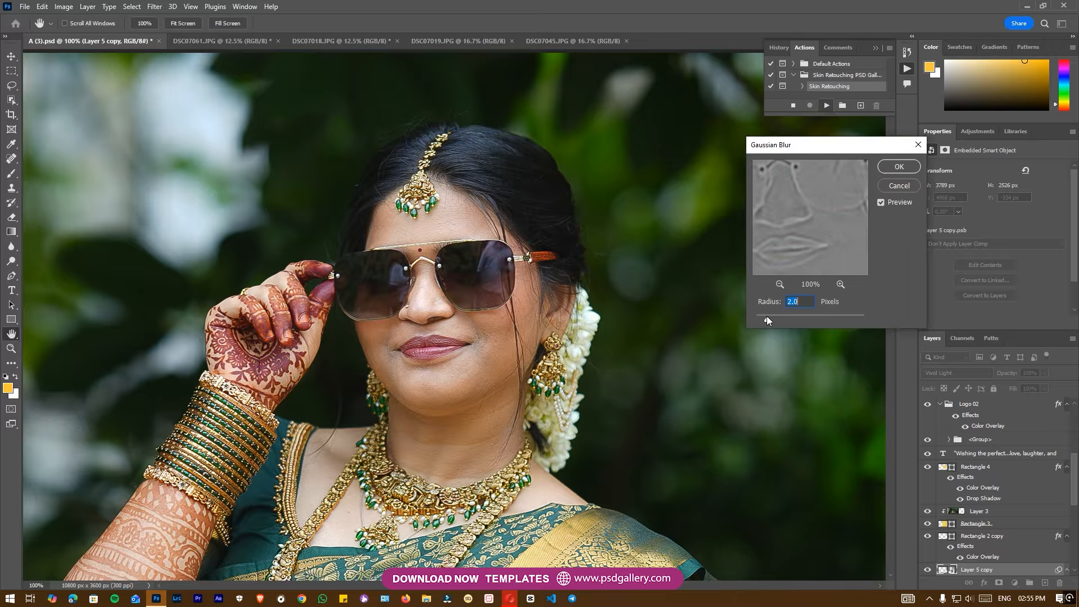
drag(761, 316, 762, 316)
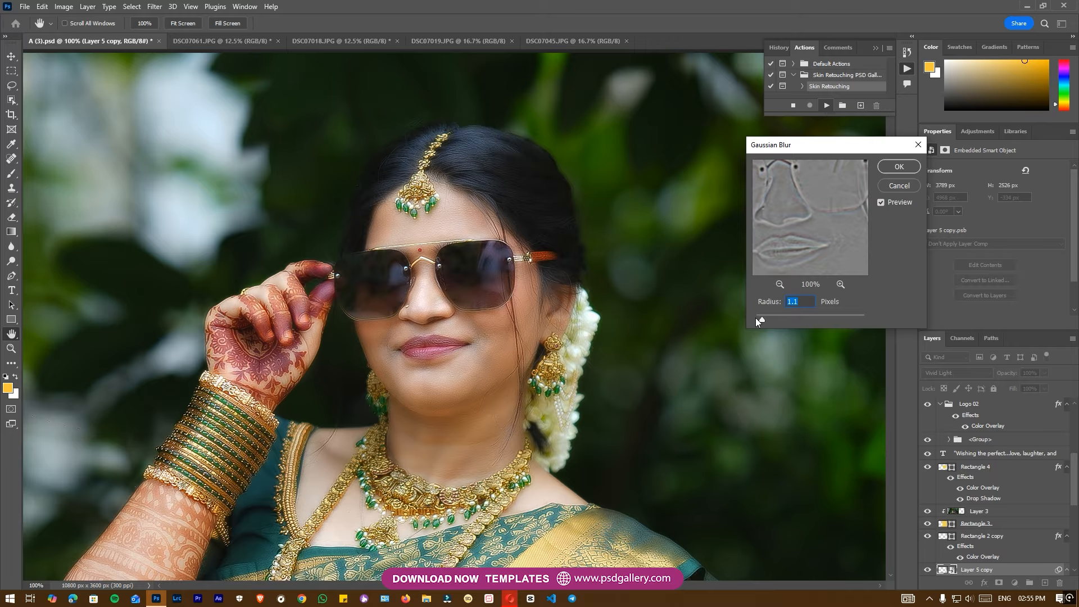
click(899, 166)
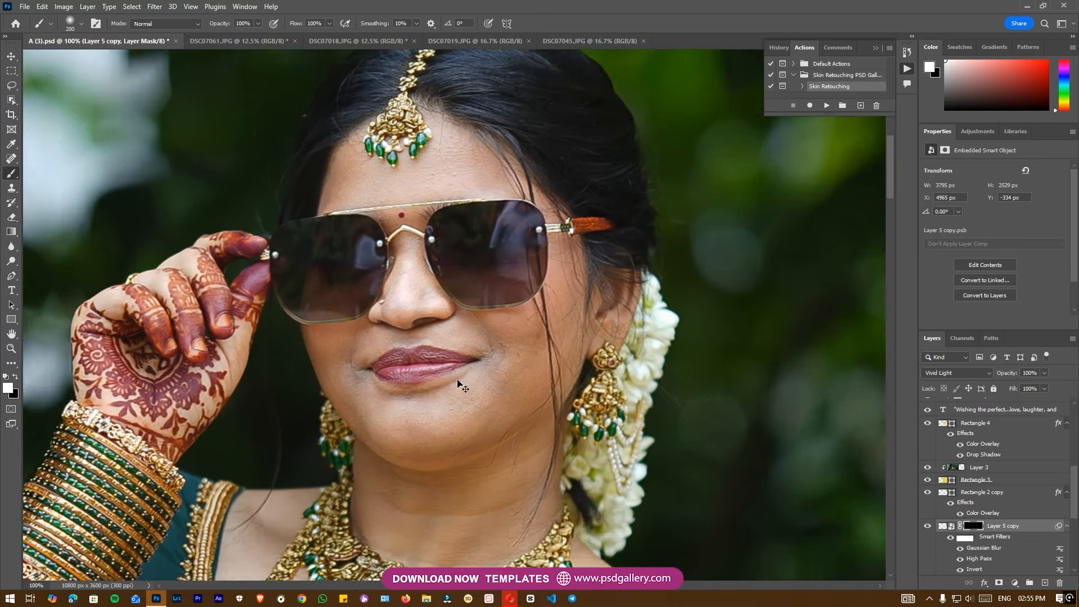
Paint white on the Layer 5 copy mask over the bride's cheeks, chin, nose and forehead with a 30 to 60 px soft brush
key(bracketleft)
key(bracketleft)
key(bracketleft)
key(bracketleft)
key(bracketleft)
key(bracketleft)
key(bracketleft)
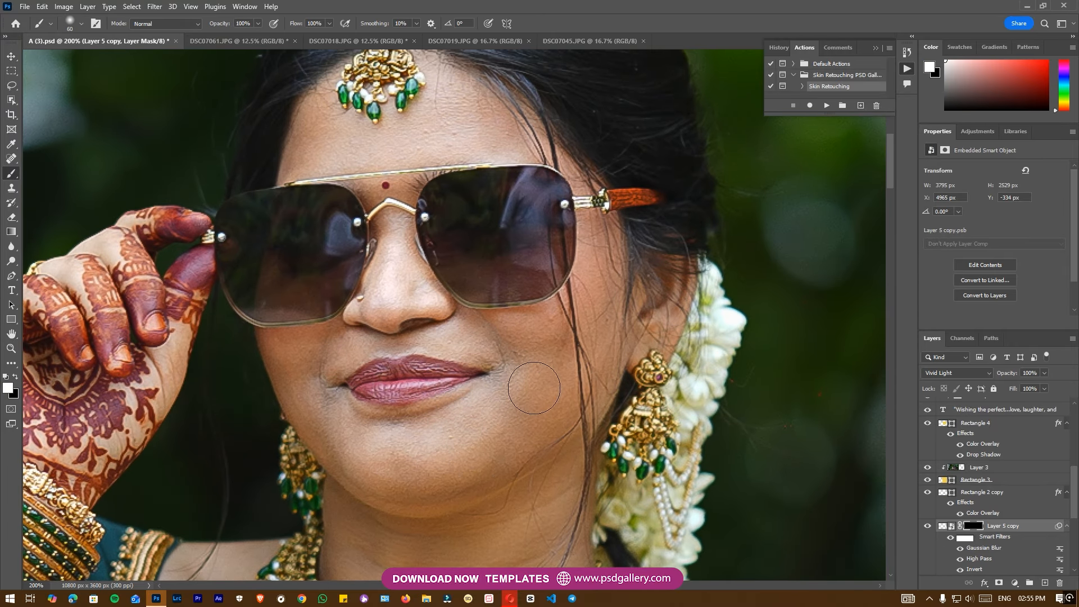
key(bracketleft)
key(bracketleft)
key(bracketright)
key(bracketright)
key(bracketleft)
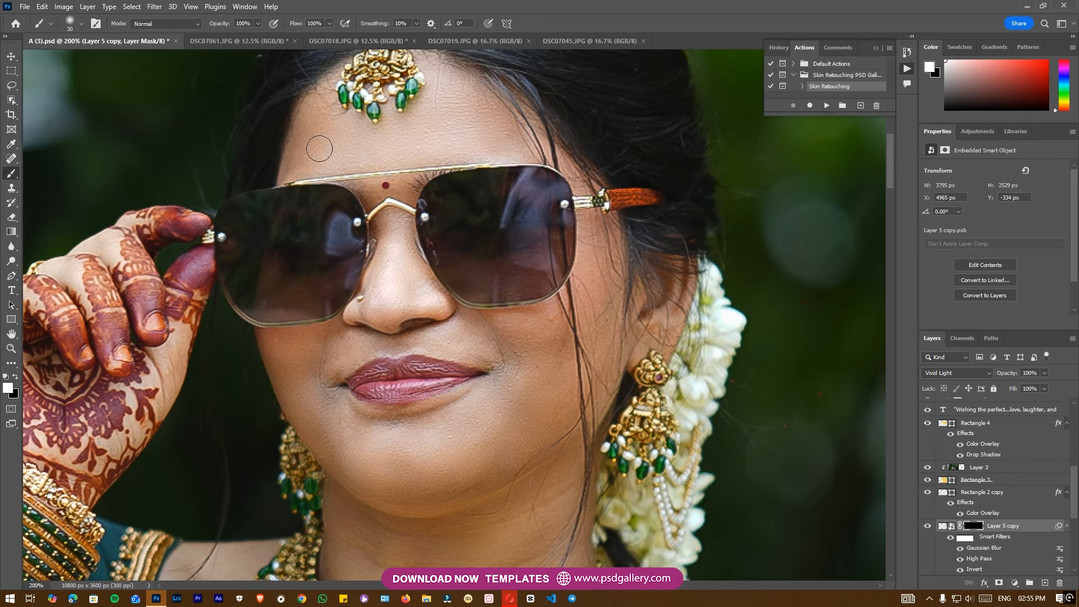
key(bracketright)
key(bracketright)
key(bracketright)
key(bracketleft)
key(bracketleft)
Extend the skin smoothing on the mask over the bride's neck and upper chest with a 60 px brush, touching up the face
drag(410, 532, 419, 385)
key(bracketright)
key(bracketright)
key(bracketright)
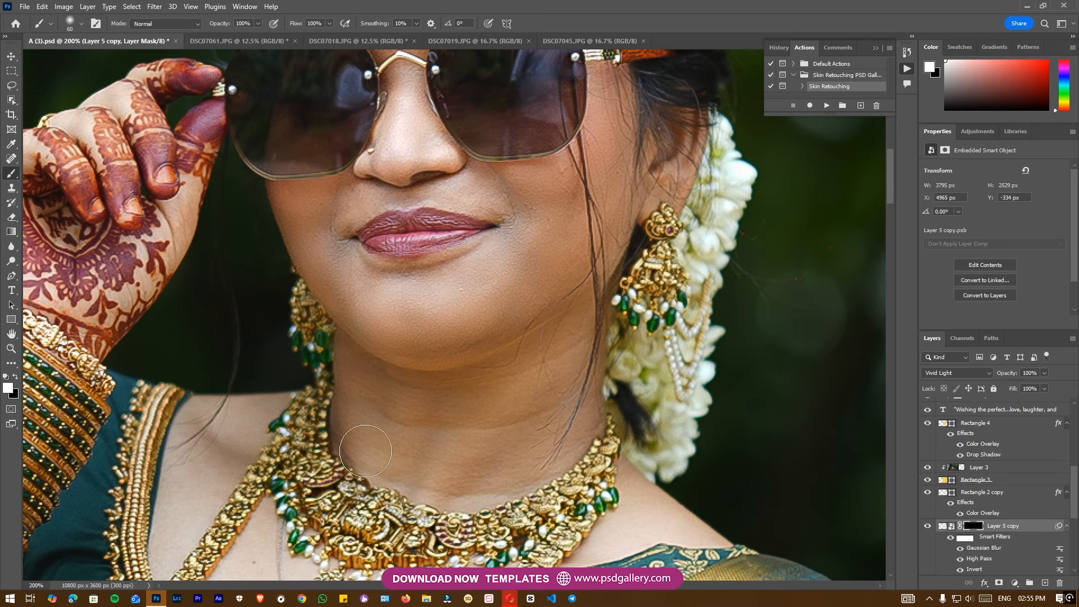
drag(535, 408, 591, 290)
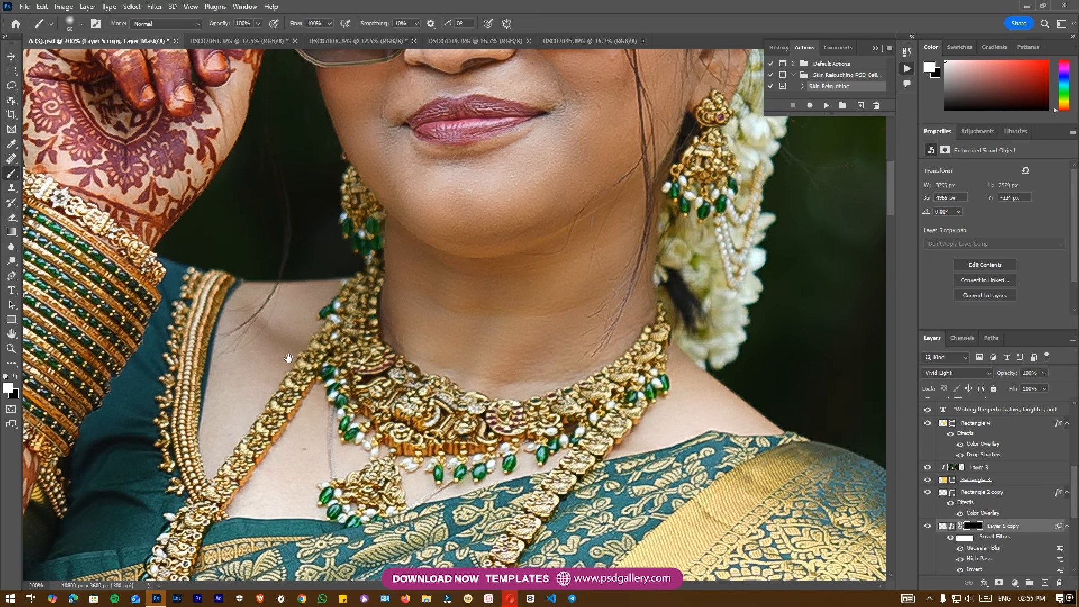
drag(322, 409, 290, 489)
mouse_move(681, 417)
mouse_down()
mouse_move(656, 433)
mouse_move(716, 402)
mouse_up()
mouse_move(615, 327)
mouse_down()
mouse_move(578, 349)
mouse_move(510, 353)
mouse_up()
drag(527, 289, 476, 452)
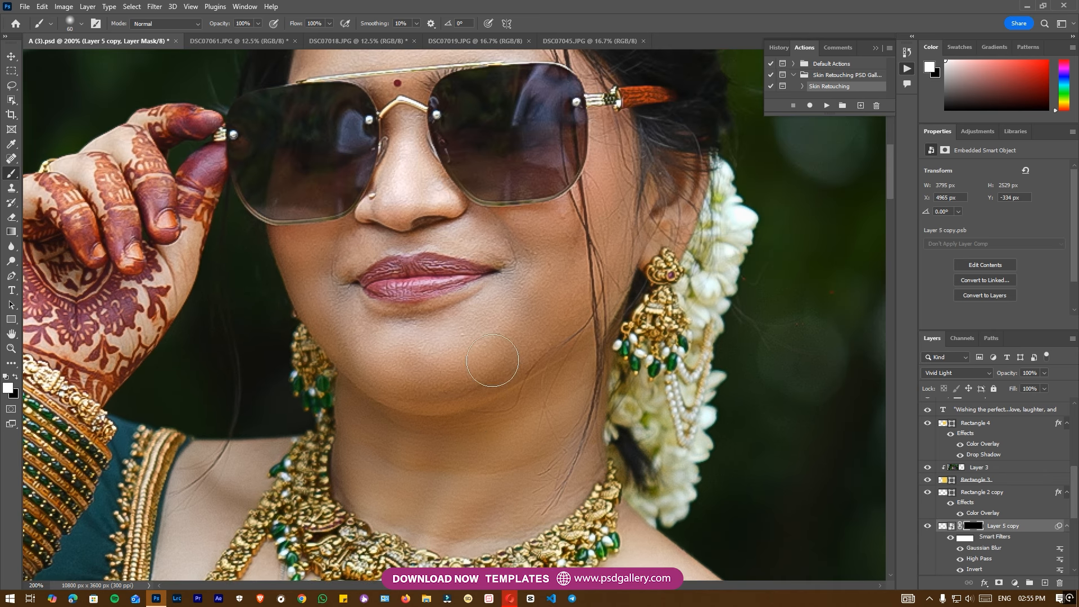
drag(325, 306, 328, 461)
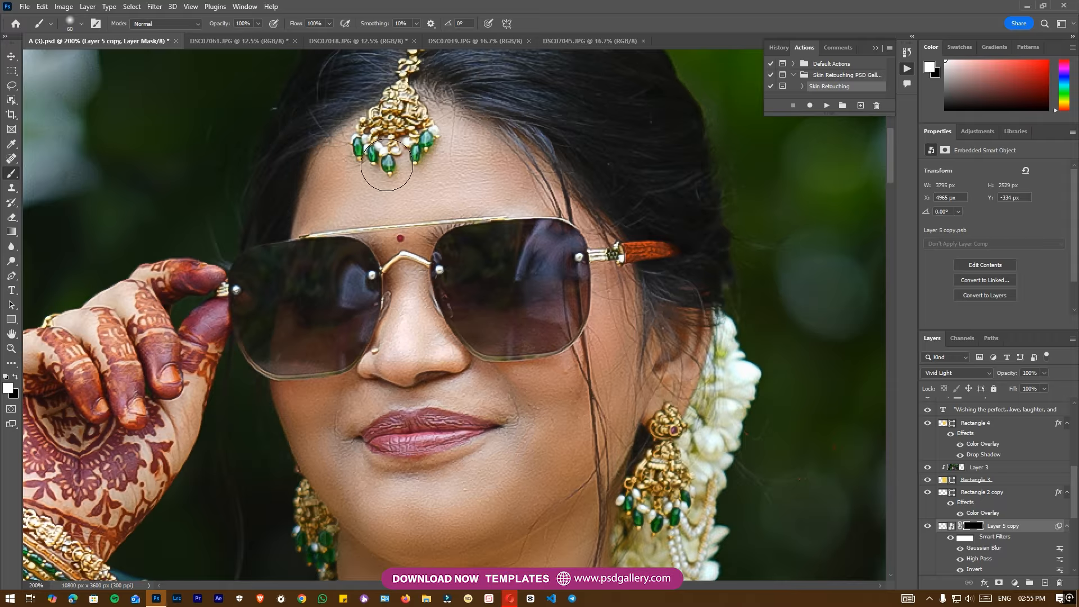
Smooth the skin on both of the bride's arms by painting white on the mask with an enlarged soft brush
key(ctrl+minus)
key(ctrl+minus)
drag(505, 399, 561, 194)
key(bracketright)
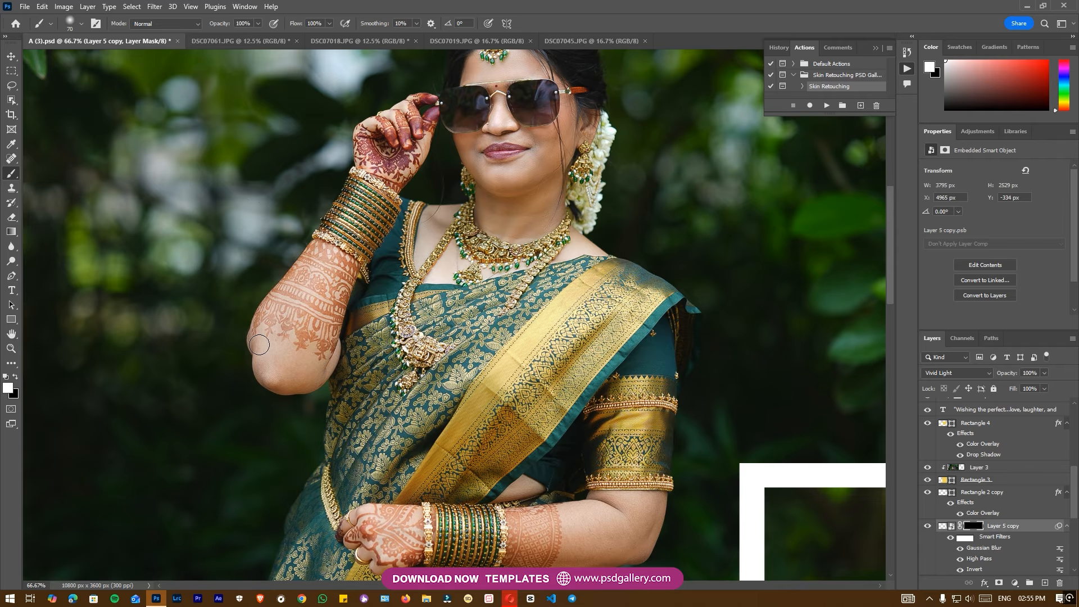
key(bracketright)
mouse_move(610, 513)
mouse_down()
mouse_move(653, 518)
mouse_move(590, 545)
mouse_up()
key(ctrl+minus)
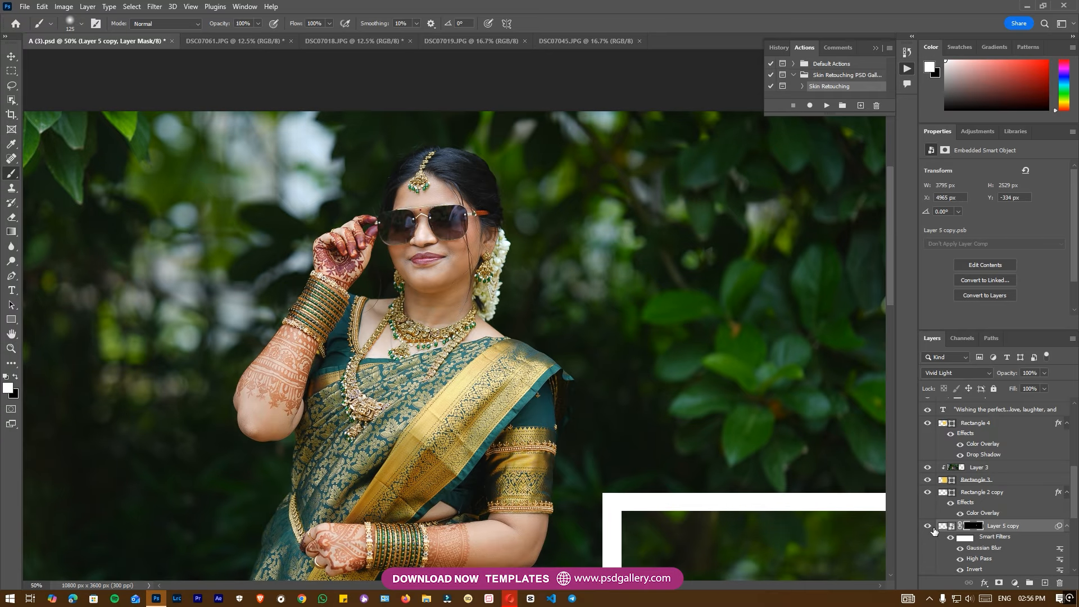
Release Layer 5 from its clipping mask and merge it with the retouched Layer 5 copy
scroll(995, 573, down, 1)
click(983, 523)
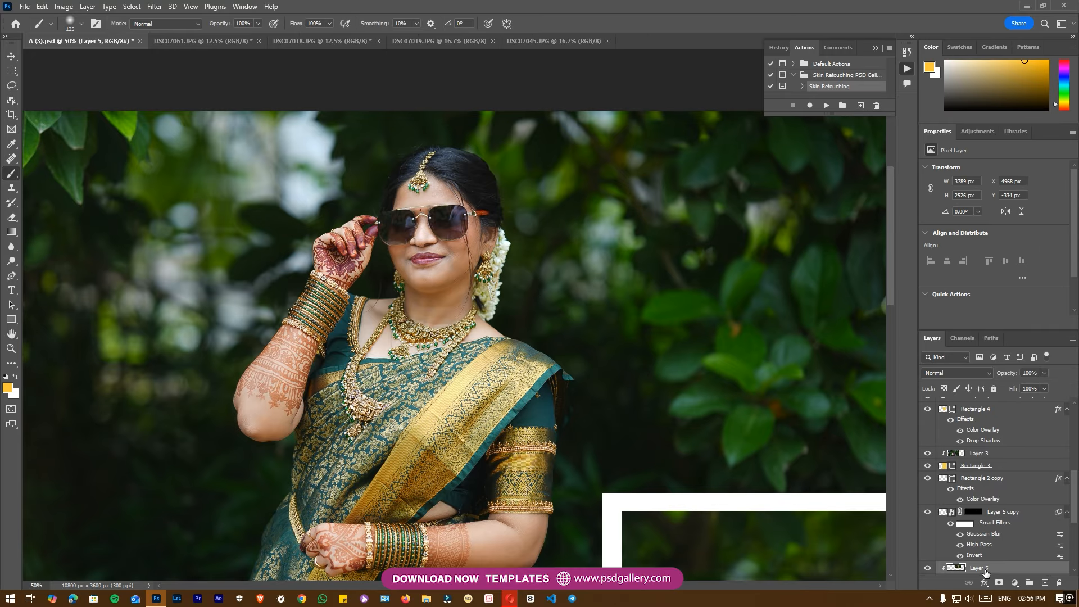
right_click(983, 523)
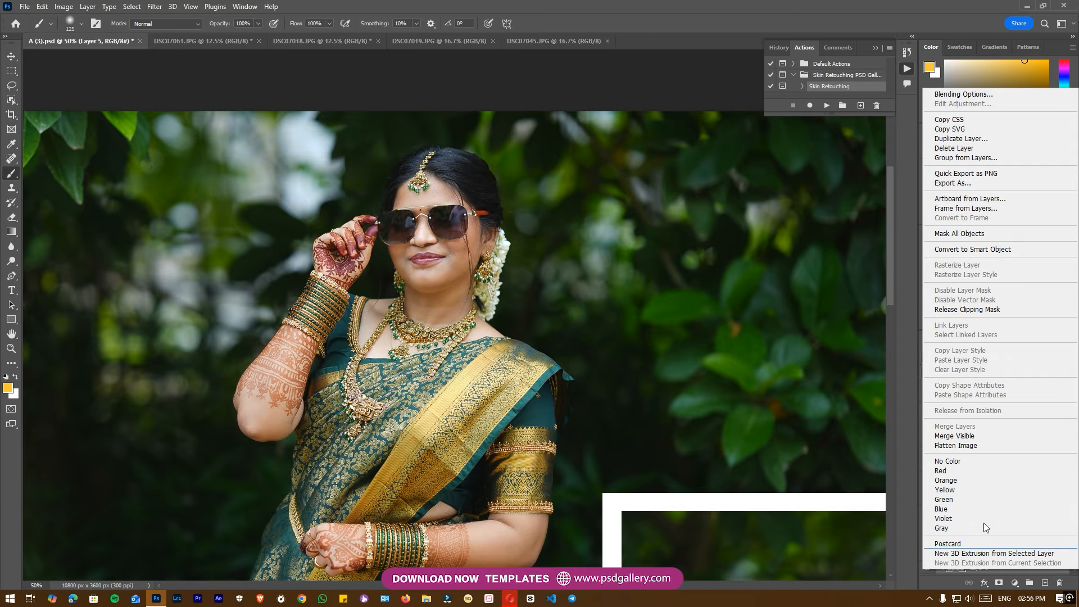
click(973, 311)
right_click(1018, 517)
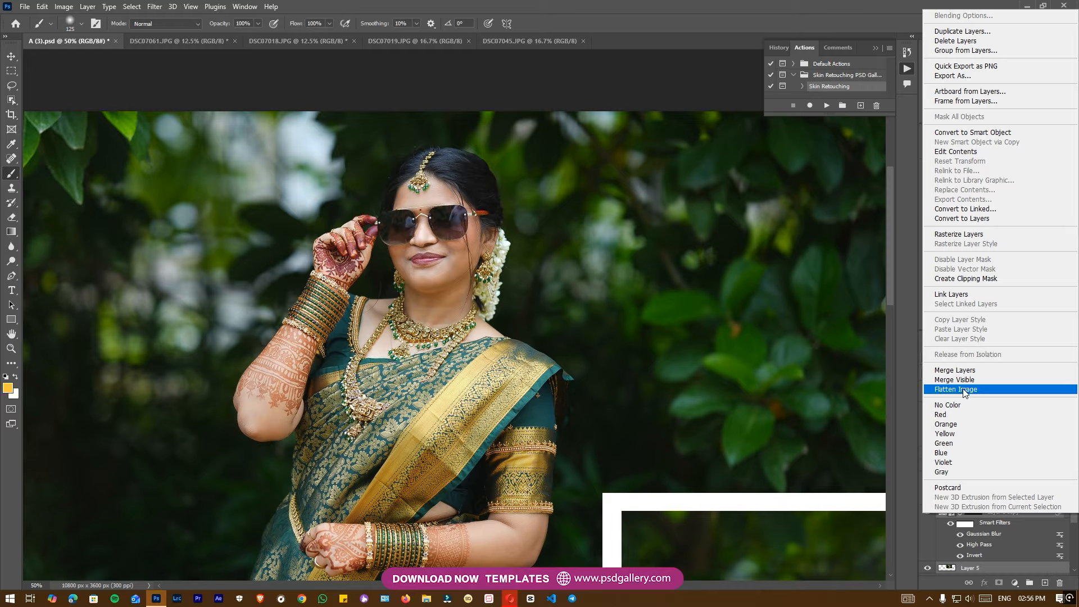
click(971, 373)
Clip the merged bride photo to the Rectangle 2 frame and select its layer
key(ctrl+minus)
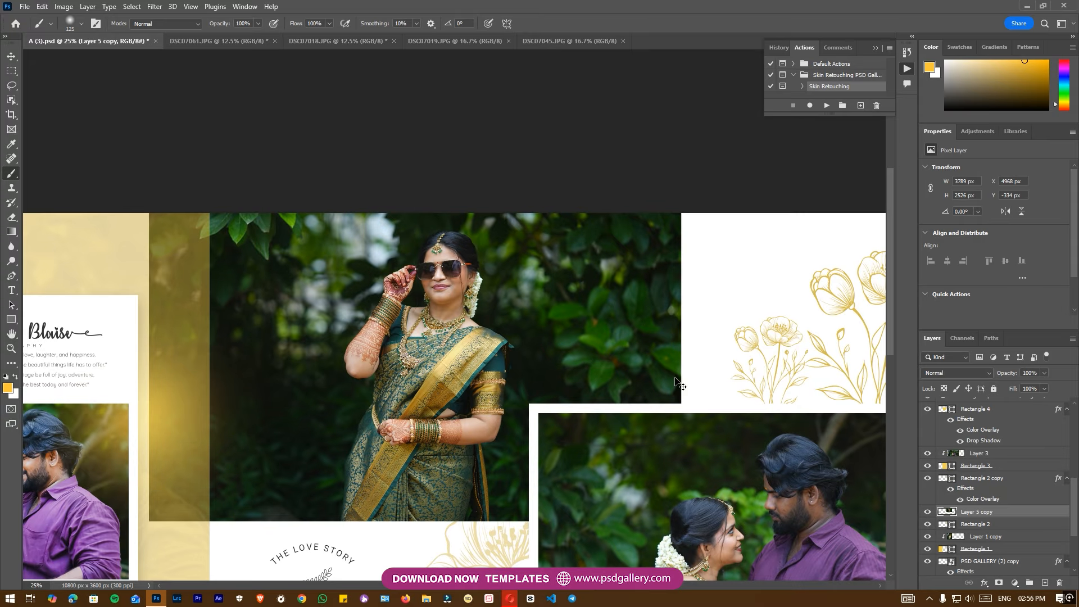
key(ctrl+alt+g)
key(v)
right_click(428, 330)
click(456, 337)
drag(511, 372, 503, 371)
right_click(421, 322)
click(441, 329)
key(ctrl)
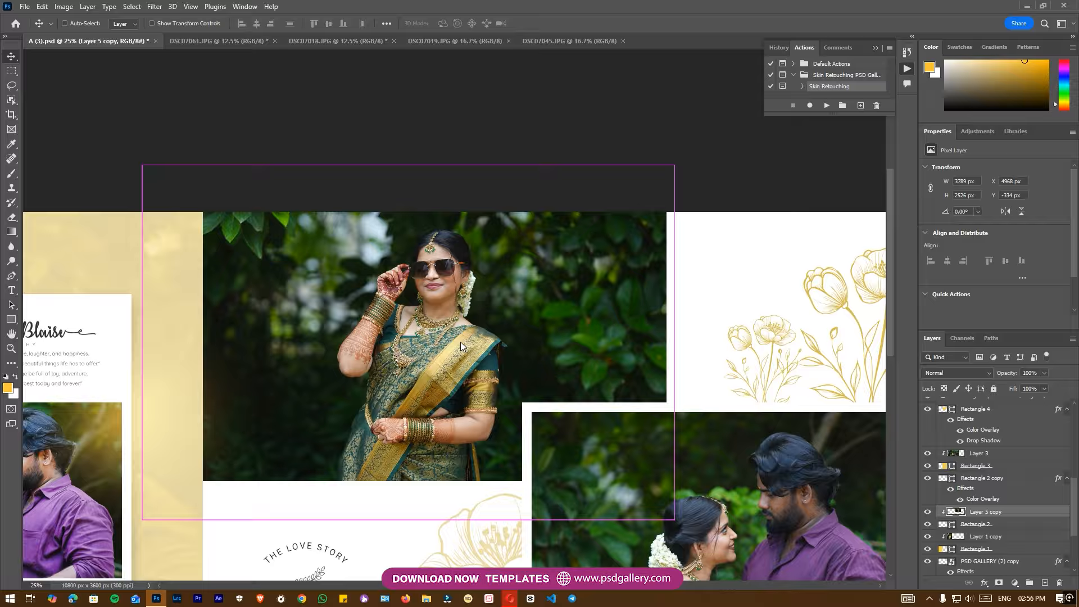
Open the retouched bride photo in the Camera Raw Filter
key(ctrl+shift+a)
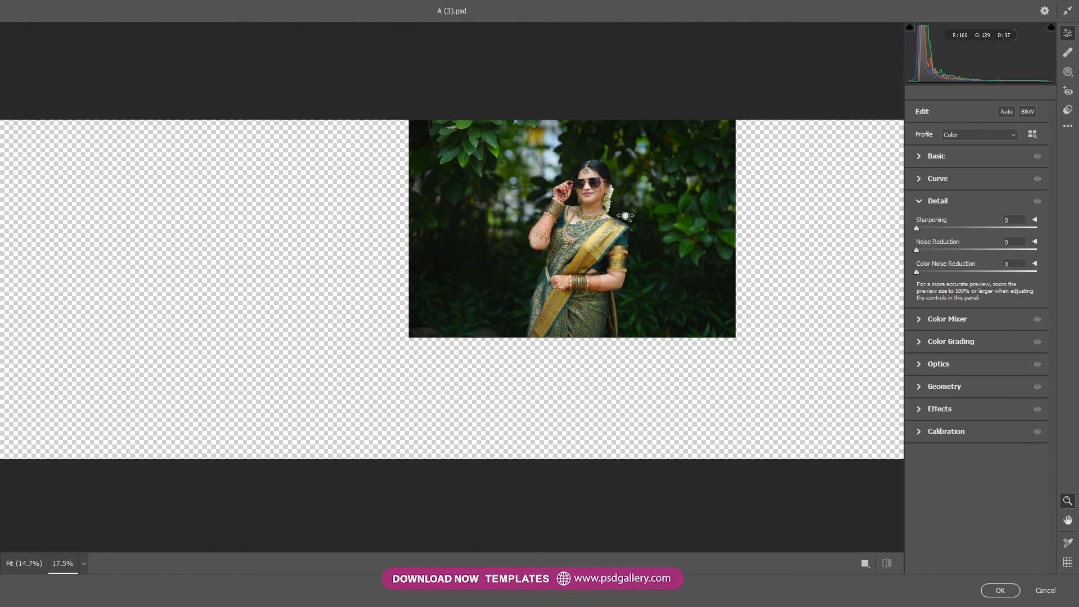
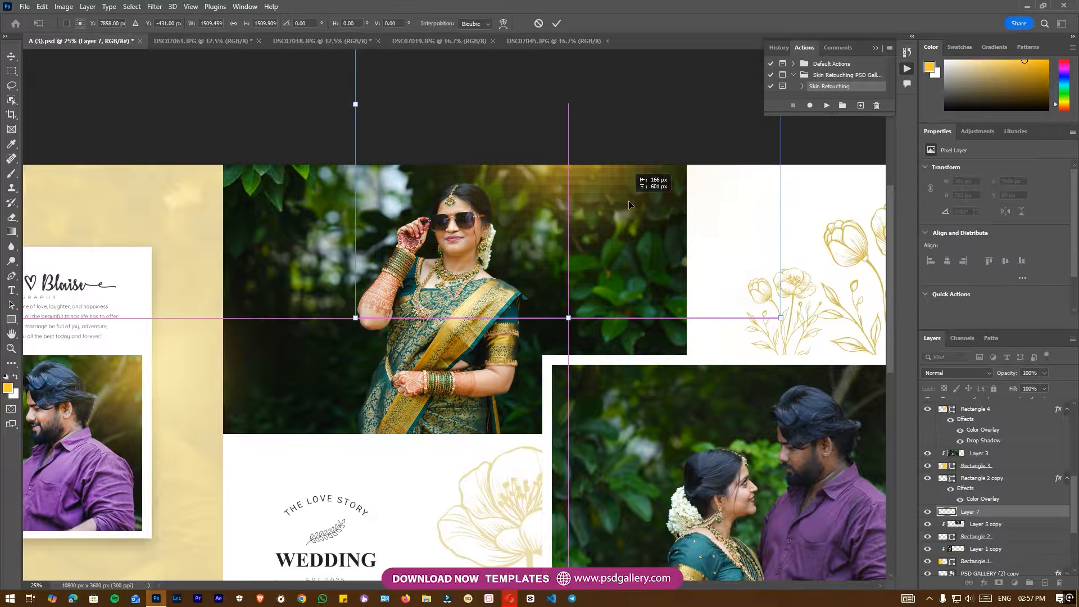
Place the enlarged golden glow at the bride photo's upper edge and change its blending mode
key(Return)
key(b)
click(956, 372)
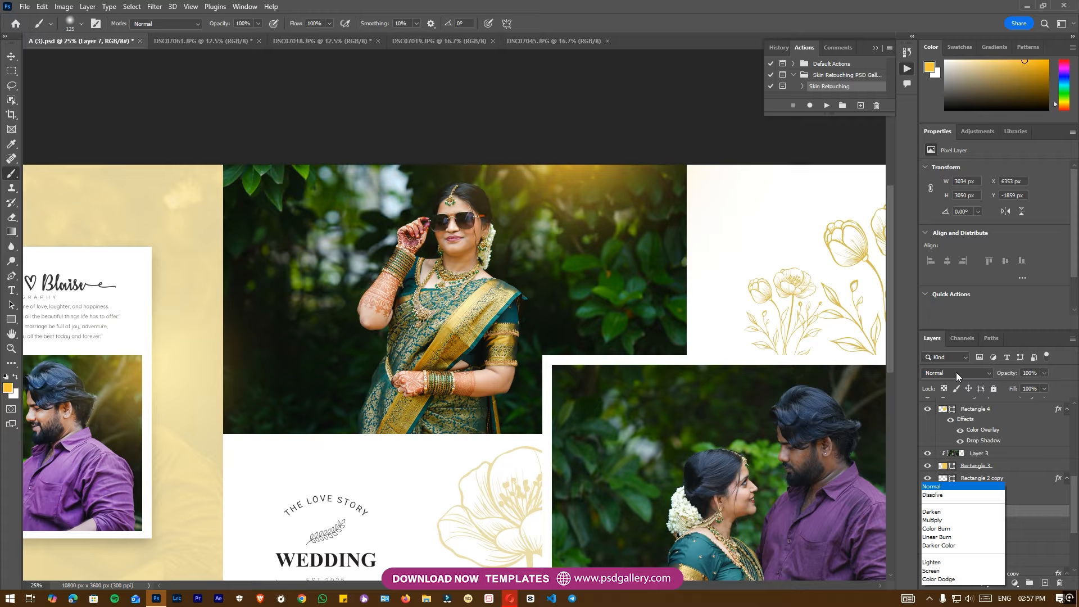
click(941, 403)
key(v)
drag(603, 180, 571, 161)
drag(675, 443, 604, 360)
Brighten the bride photo, Layer 5 copy, with Levels, setting the midtones to 1.09 and the white input to 246
right_click(661, 417)
click(673, 425)
right_click(409, 276)
click(427, 283)
key(ctrl+l)
drag(681, 270, 676, 270)
drag(749, 270, 746, 267)
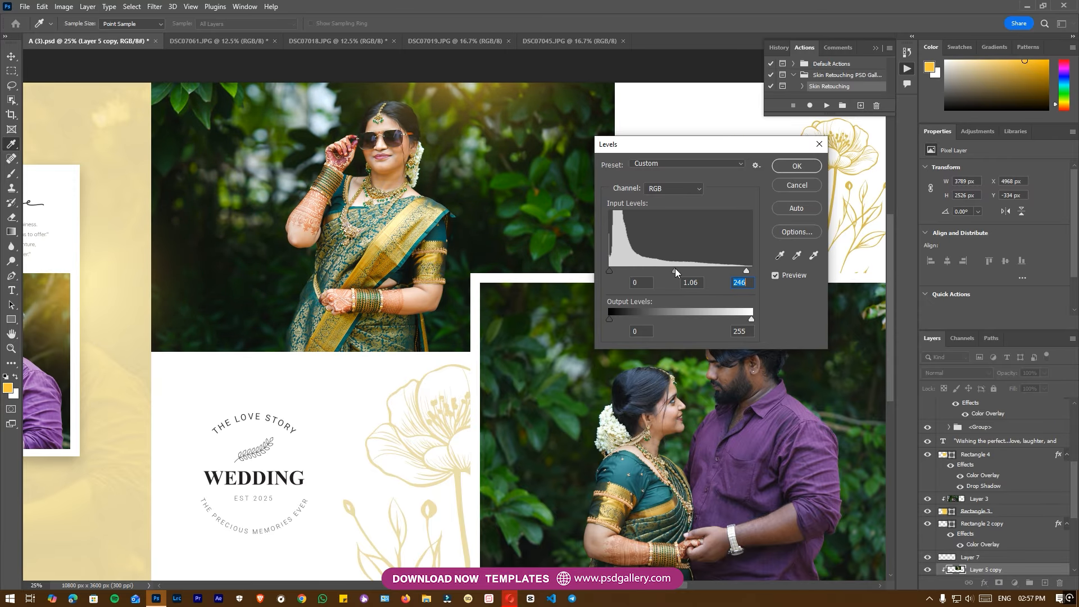
click(801, 275)
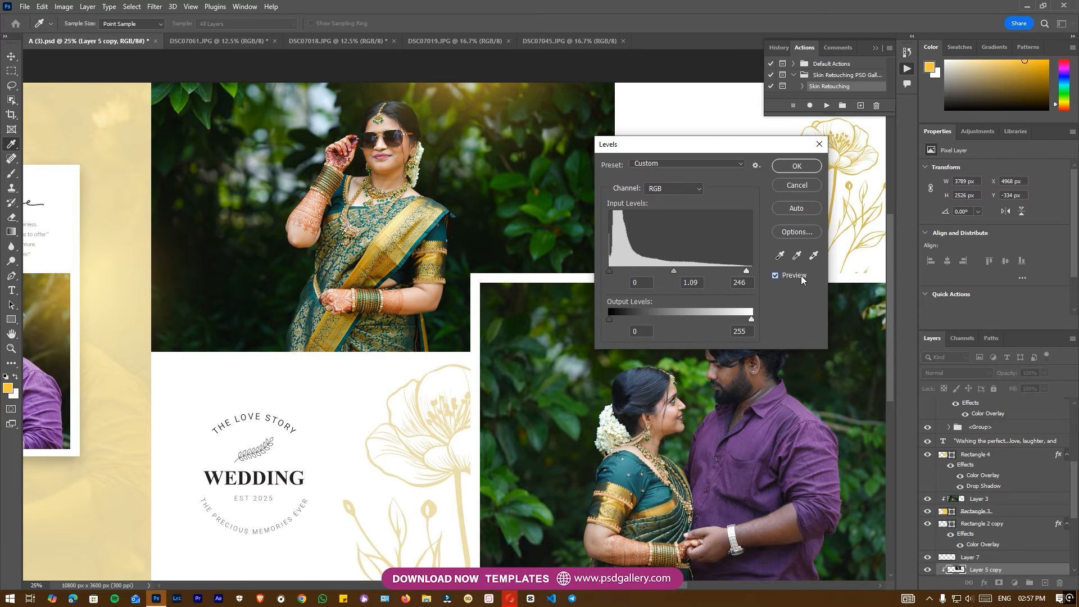
click(801, 275)
click(804, 168)
Select the couple photo, Layer 4, in the large lower frame for retouching
drag(305, 328, 673, 327)
drag(377, 356, 649, 361)
drag(496, 360, 469, 343)
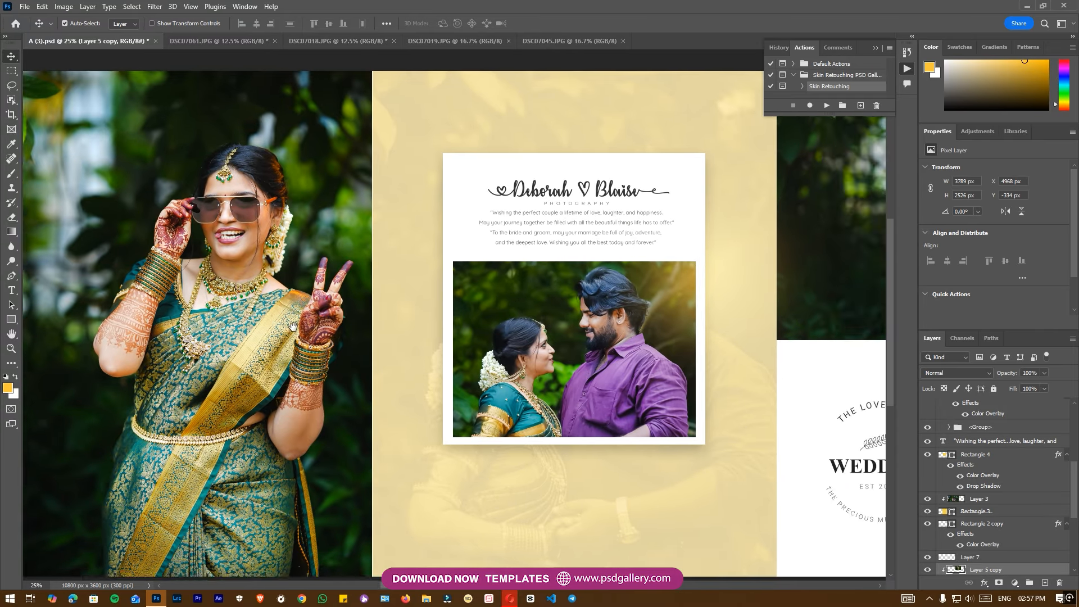
drag(815, 394, 511, 355)
scroll(511, 355, up, 2)
scroll(510, 355, right, 8)
scroll(510, 355, right, 4)
right_click(520, 365)
click(537, 370)
drag(537, 372, 453, 355)
right_click(437, 365)
click(450, 370)
drag(448, 407, 470, 355)
key(ctrl+plus)
ctrl+click(452, 317)
right_click(520, 188)
click(521, 188)
drag(532, 118, 500, 205)
Remove the blemishes on the groom's face with the Spot Healing Brush, reducing the brush to 10 px
key(j)
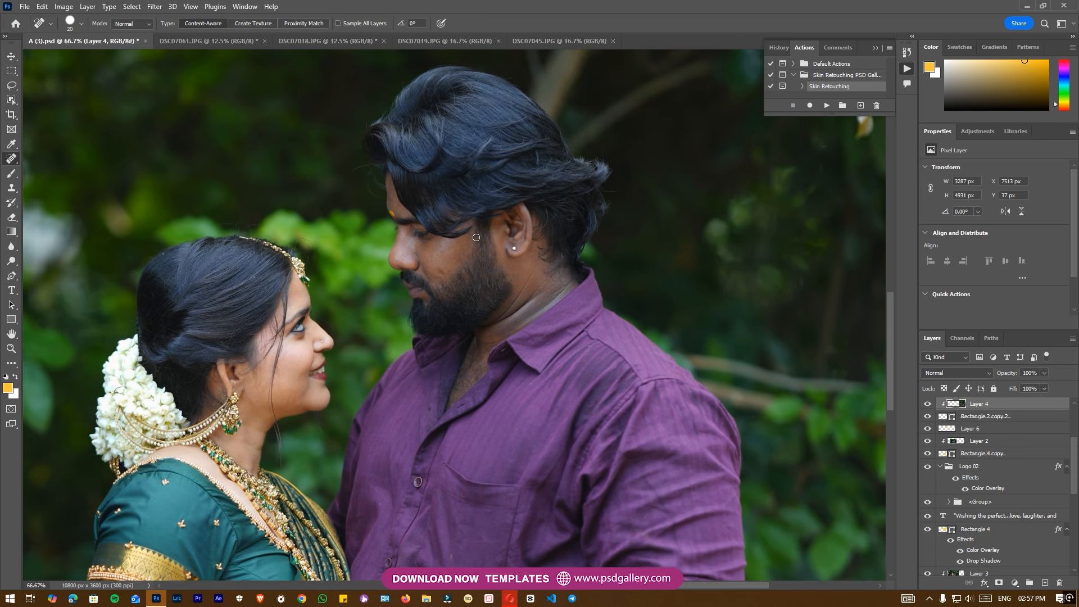
key(ctrl+plus)
key(ctrl+plus)
click(414, 187)
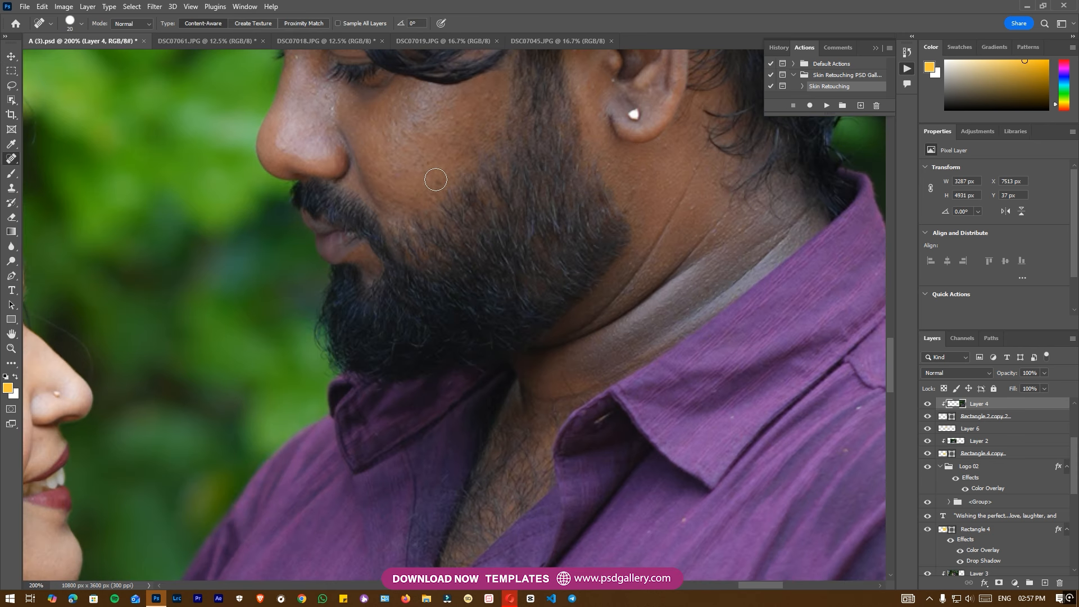
key(bracketleft)
drag(561, 192, 562, 319)
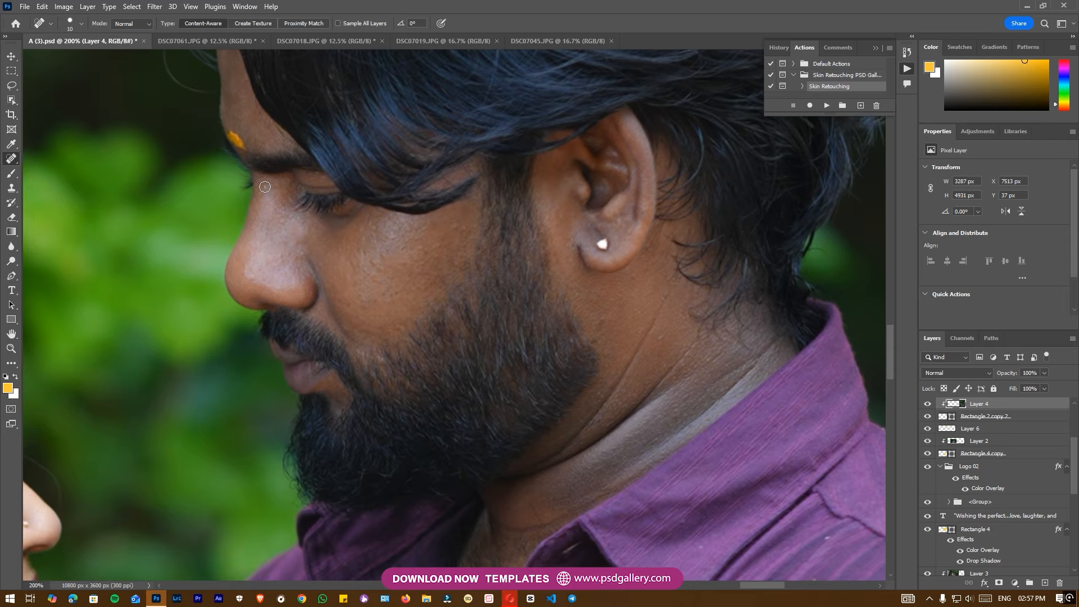
key(ctrl+minus)
key(ctrl+minus)
key(ctrl+minus)
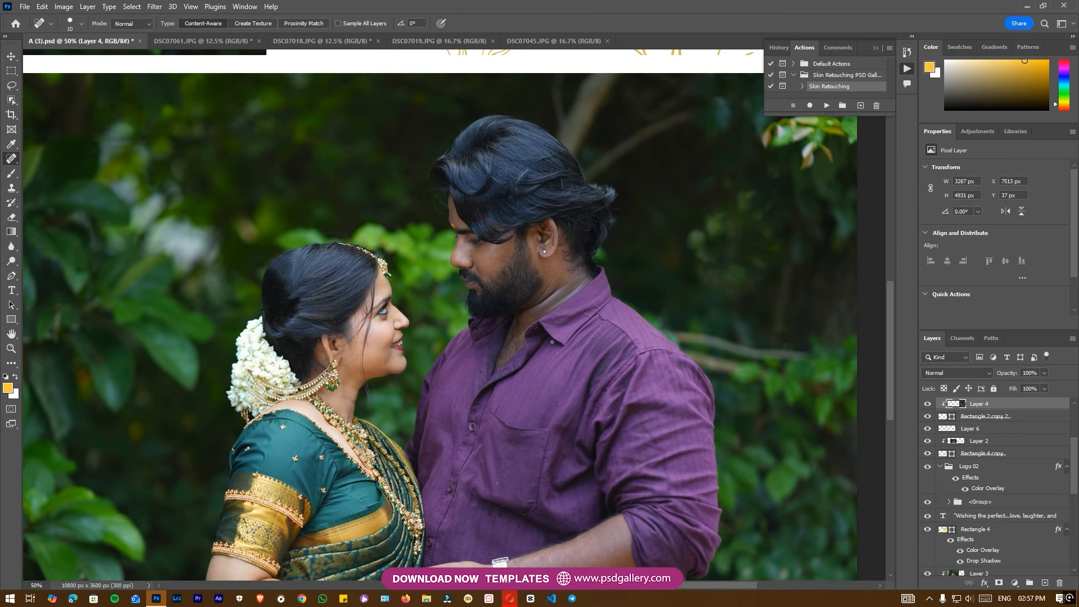
Sharpen the couple photo on Layer 4 with the Camera Raw Filter's Detail sharpening
key(v)
right_click(558, 342)
click(573, 348)
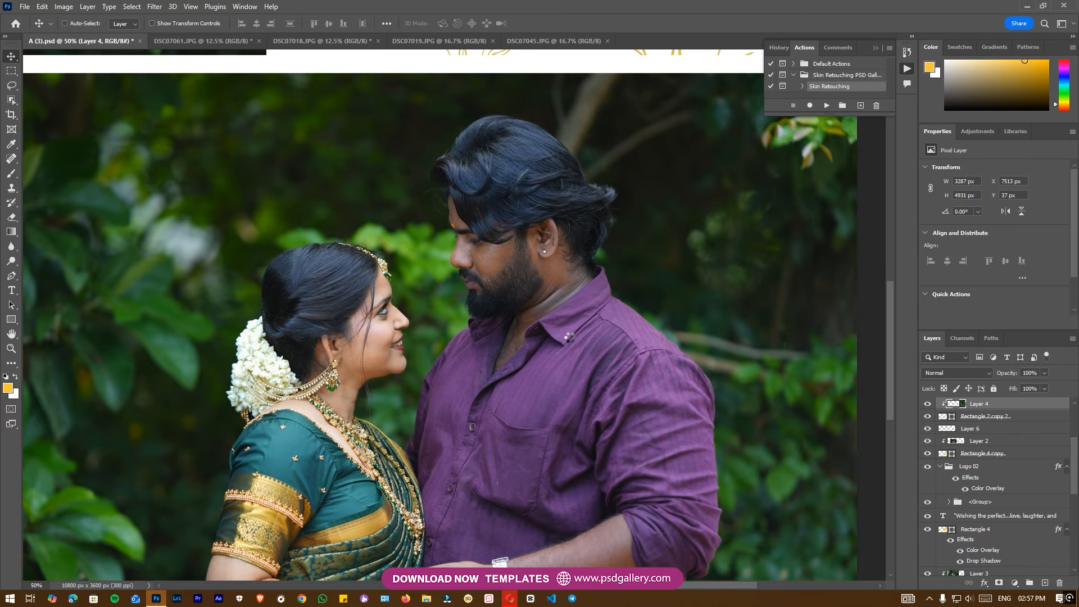
key(ctrl+shift+a)
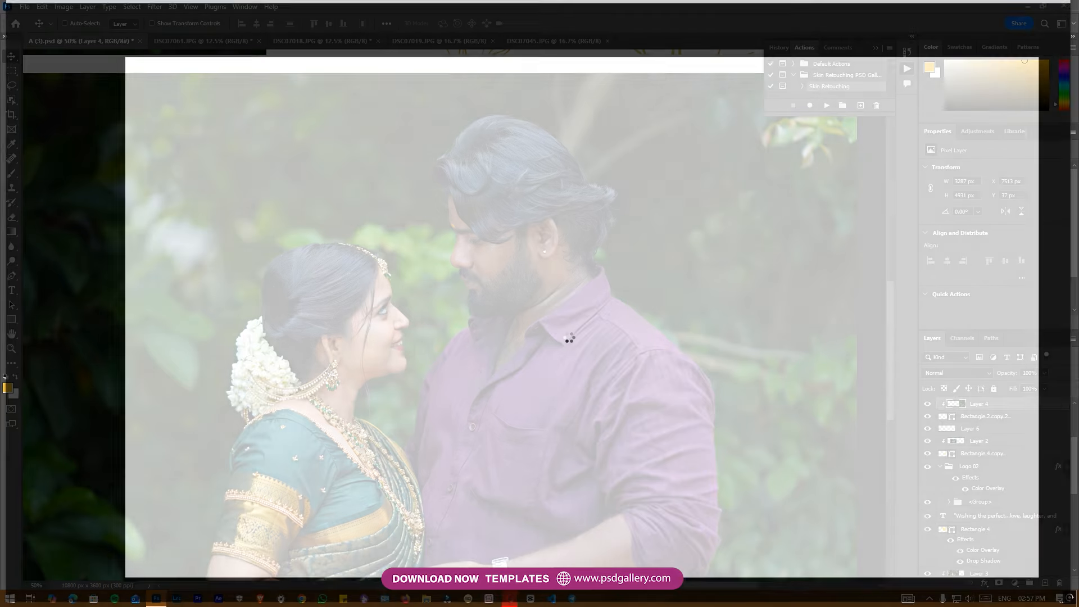
click(782, 261)
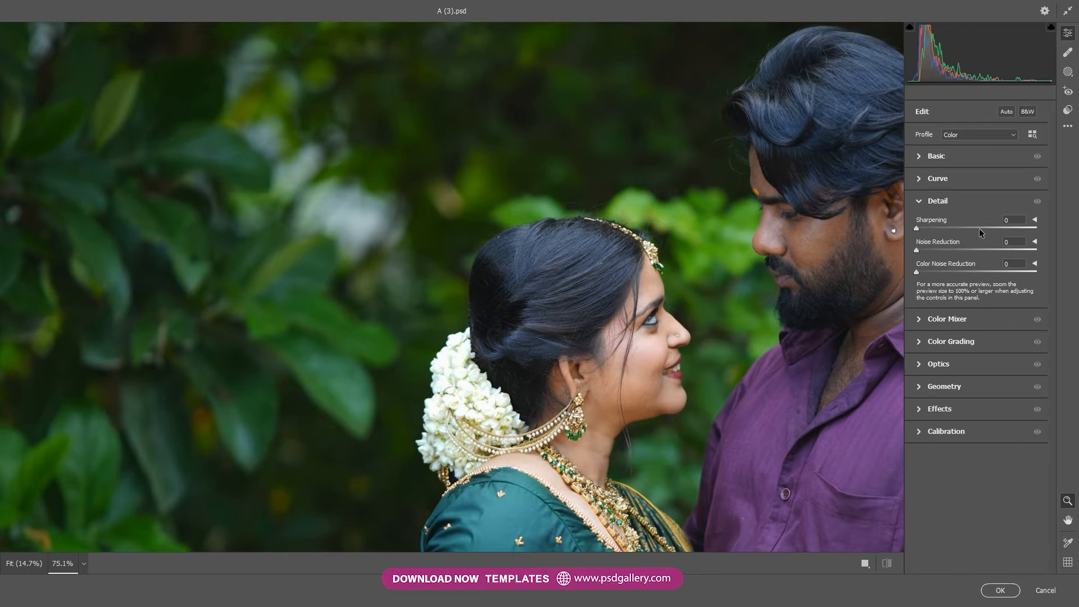
drag(979, 228, 992, 227)
click(1000, 590)
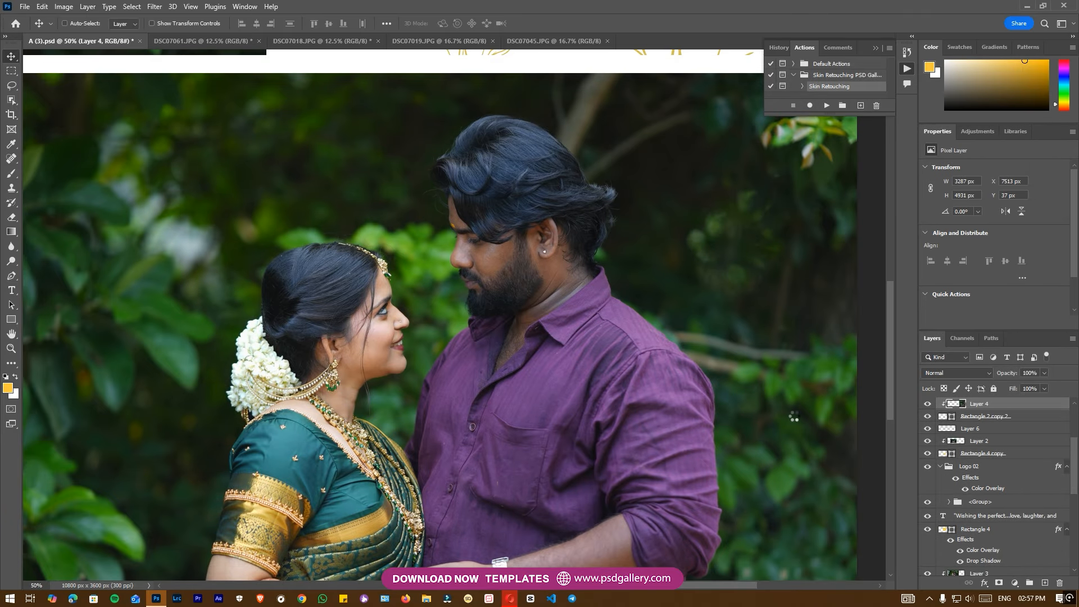
Run the Skin Retouching action on the couple photo with a High Pass radius of 4.7 pixels, accepting the blur setting
right_click(510, 271)
click(825, 105)
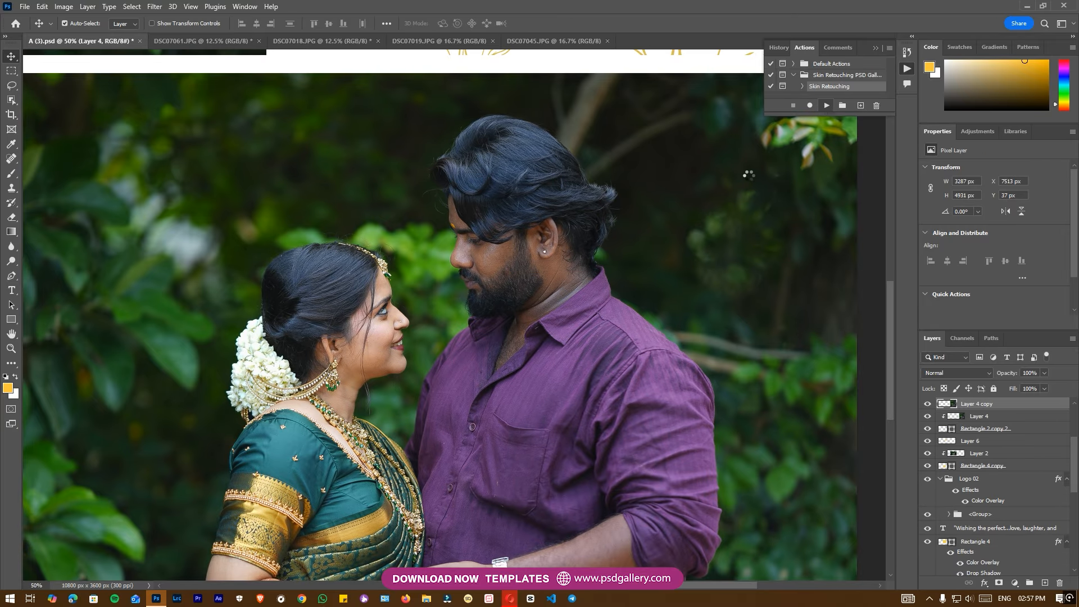
drag(560, 130, 750, 146)
drag(684, 311, 668, 312)
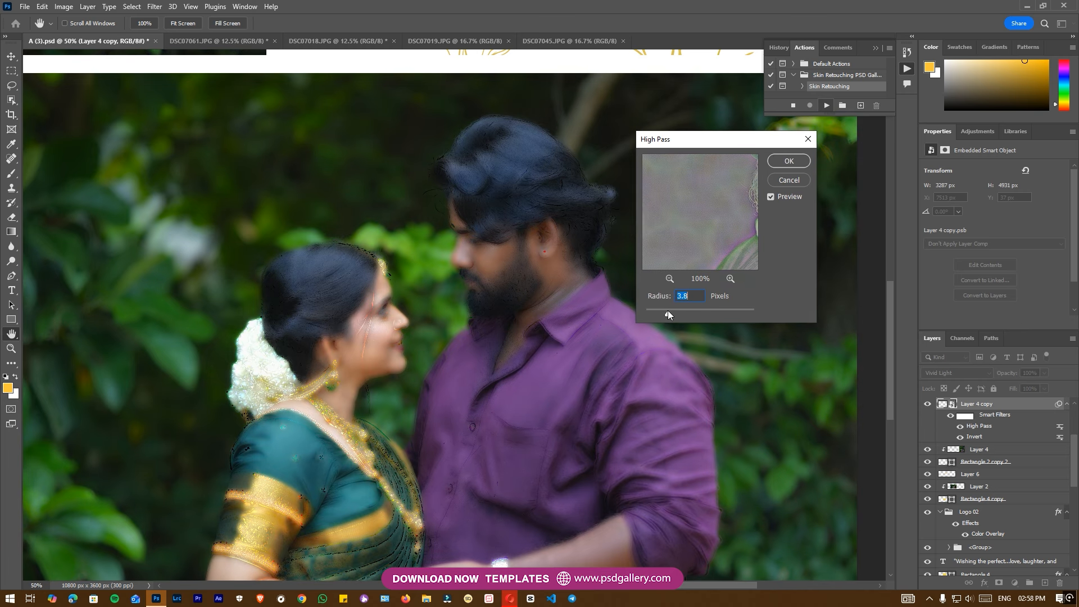
drag(679, 310, 680, 309)
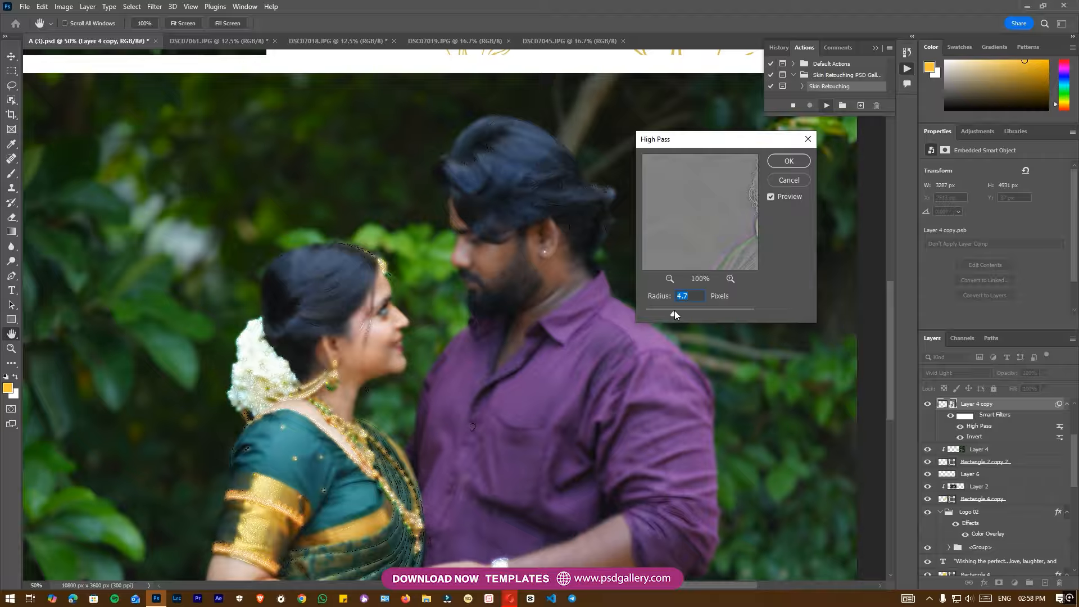
click(802, 164)
click(768, 318)
click(902, 167)
Smooth the bride's facial skin by painting white on the Layer 4 copy mask with a 60 px soft brush
key(ctrl+minus)
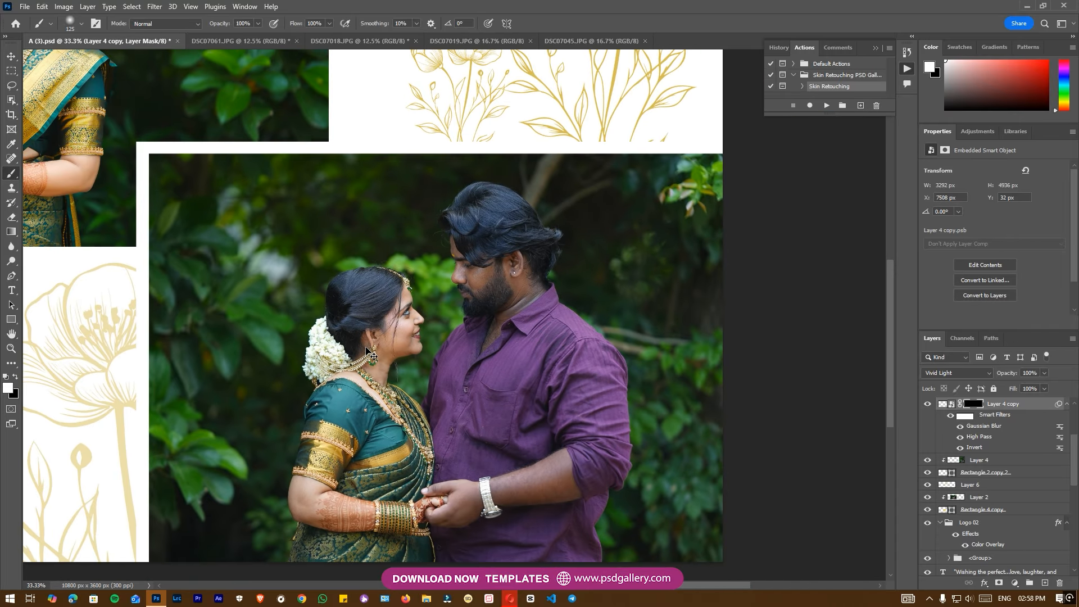
scroll(368, 353, up, 5)
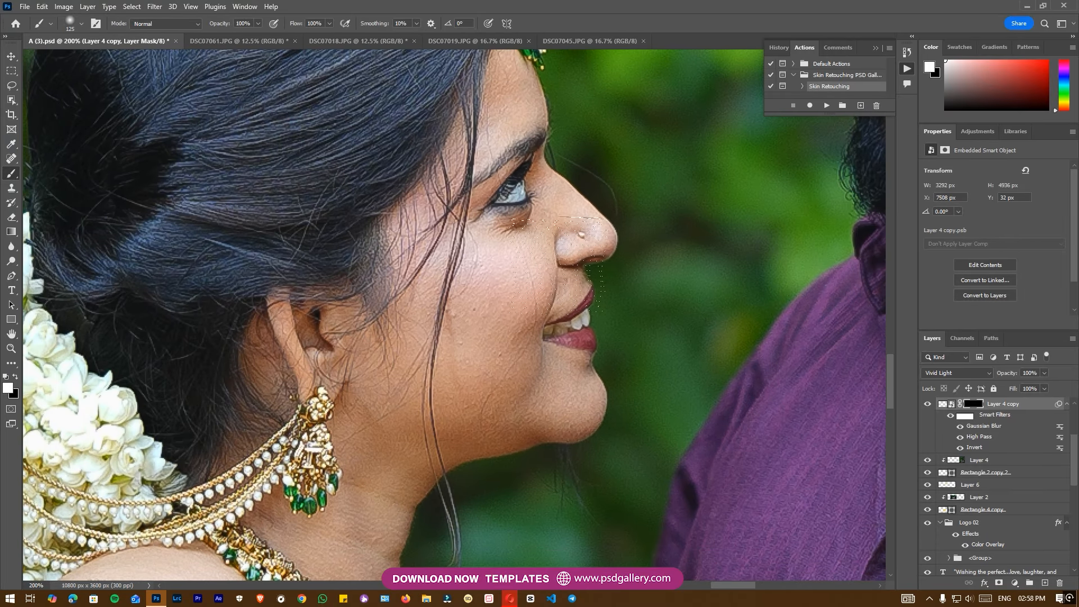
key(p)
key(b)
key([)
key([)
key([)
key([)
key([)
key([)
key([)
key(bracketright)
key(bracketright)
Extend the skin smoothing on the mask to the groom's face
key(h)
drag(514, 282, 429, 309)
drag(392, 122, 394, 146)
key(ctrl+minus)
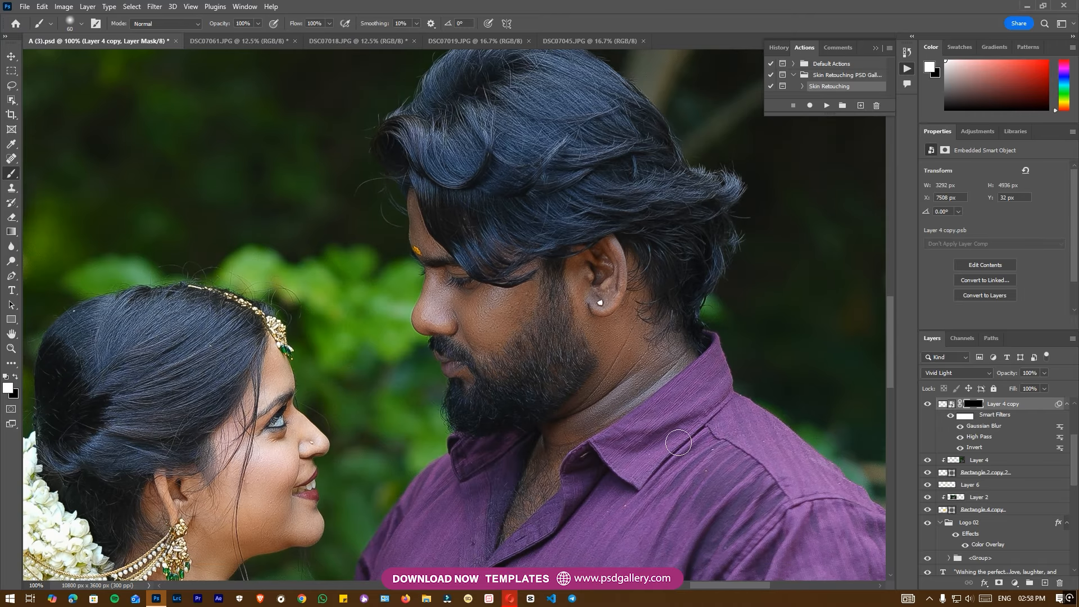
key(ctrl+minus)
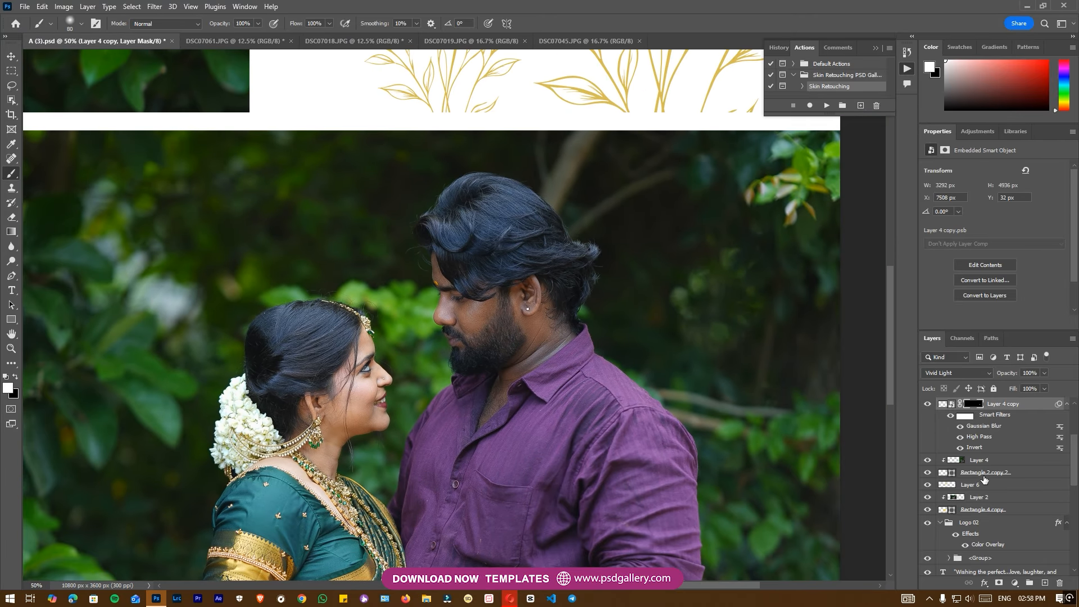
Release Layer 4 from its clipping mask and merge it with the retouched Layer 4 copy
click(988, 463)
right_click(1001, 463)
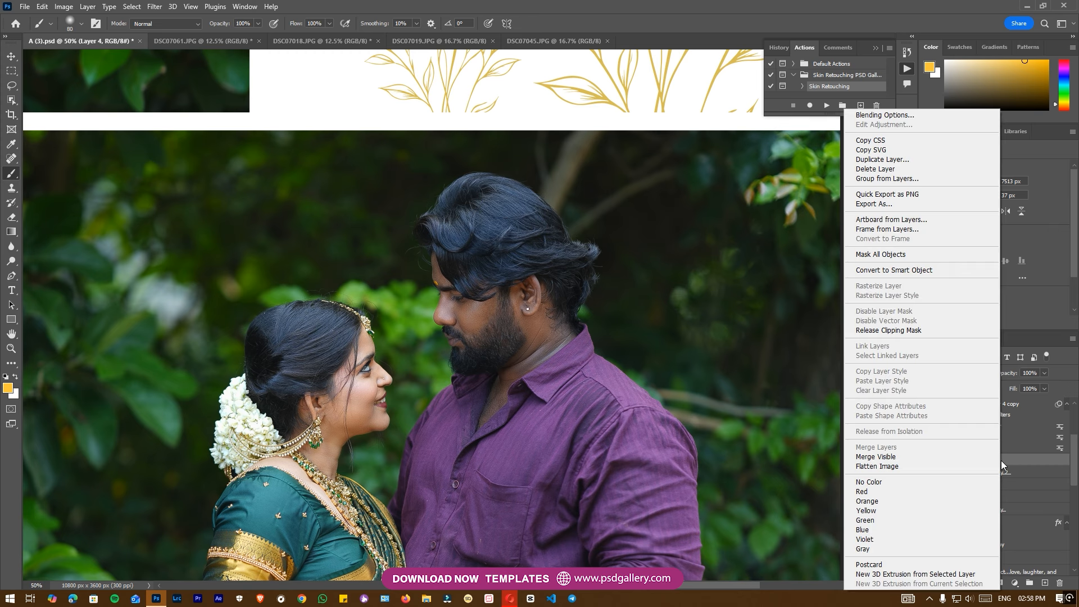
click(889, 332)
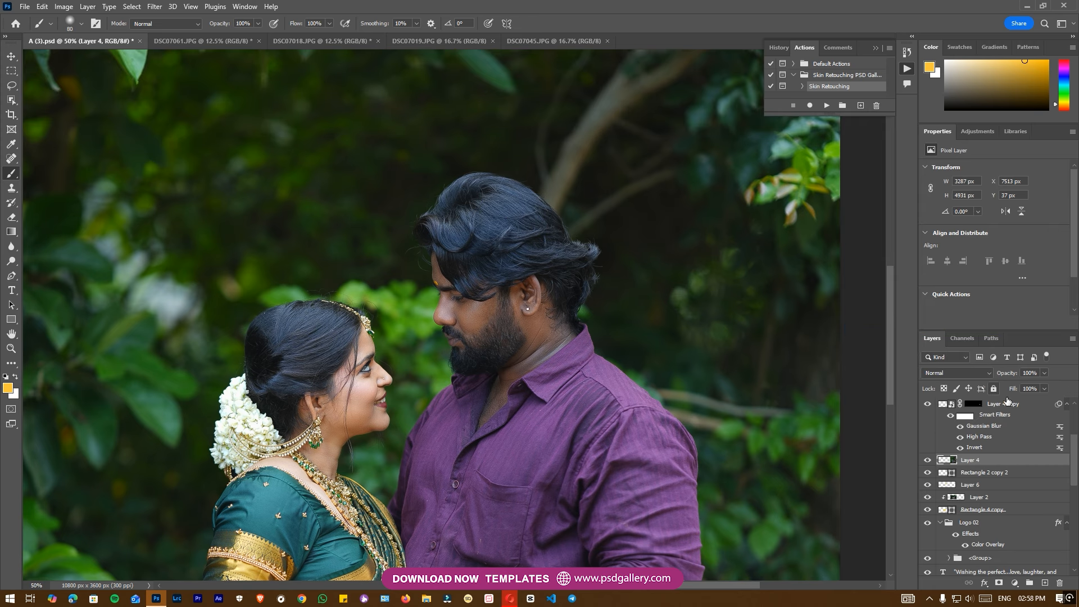
right_click(1014, 410)
click(888, 441)
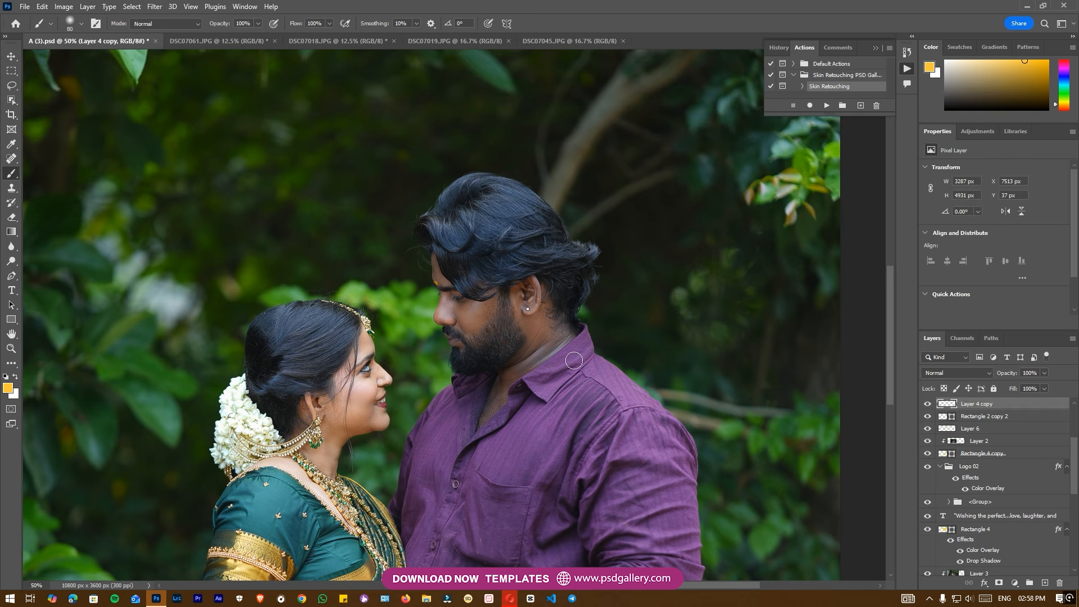
Clip the merged couple photo to the Rectangle 2 copy 2 frame
key(ctrl+alt+g)
key(ctrl+minus)
key(ctrl+minus)
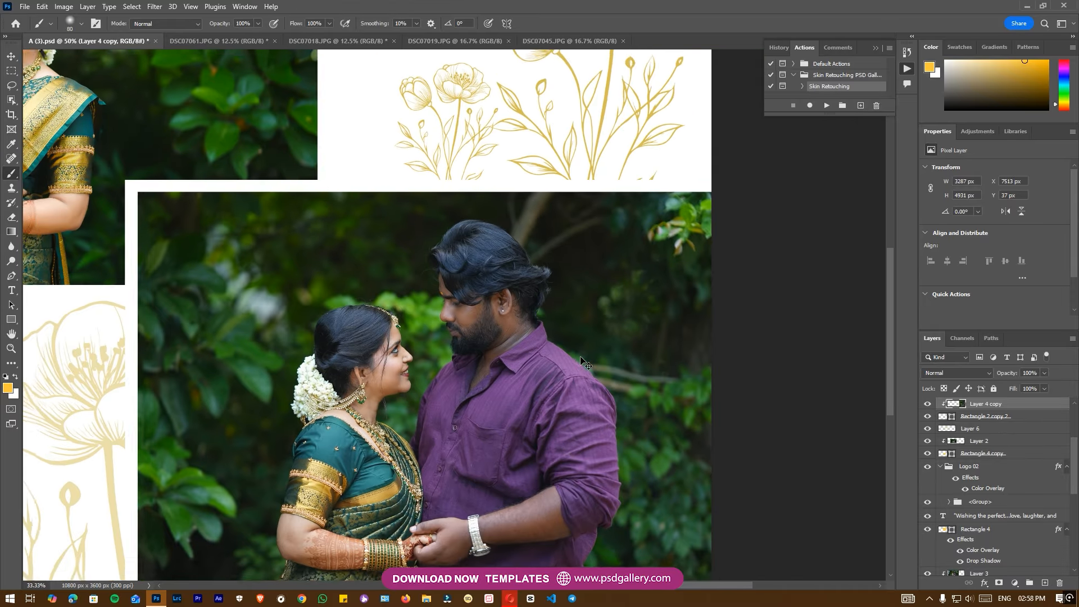
Brighten the couple with the Dodge tool using a 1200 px brush, Midtones range and 50% exposure
click(16, 261)
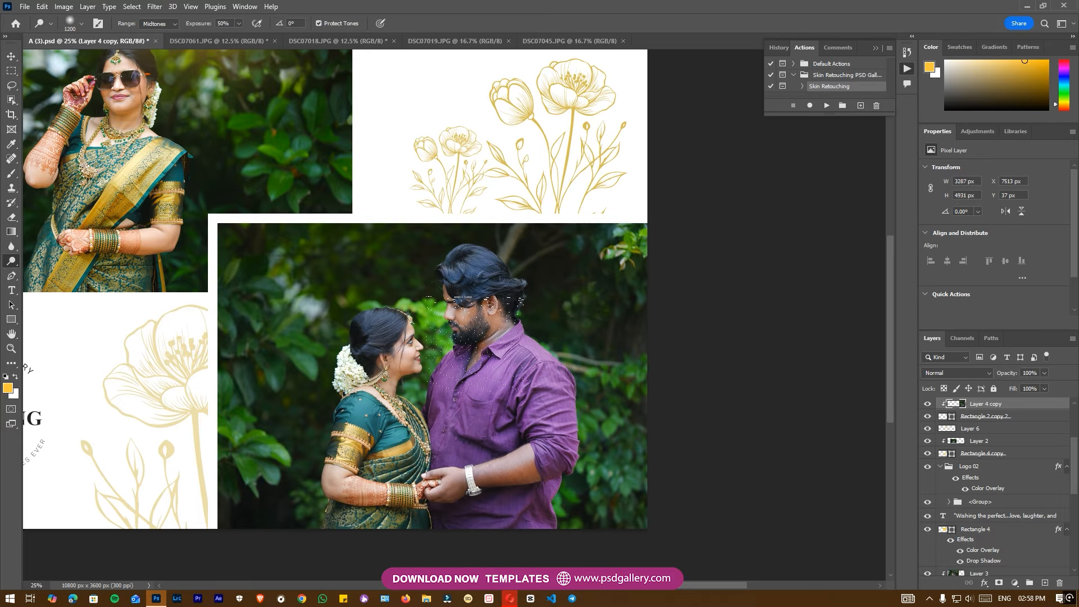
scroll(535, 399, down, 2)
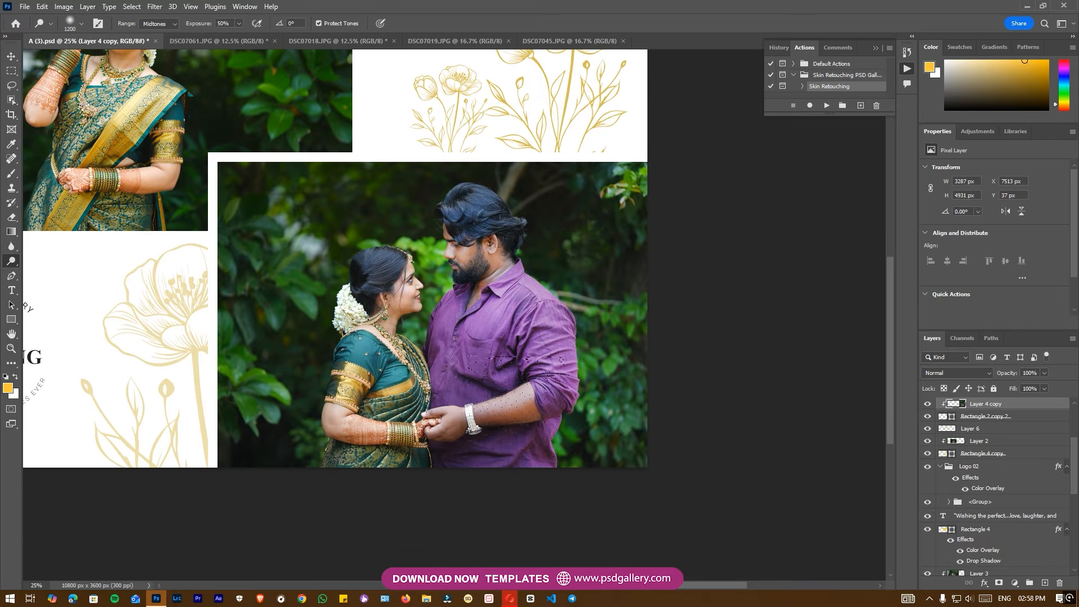
mouse_move(386, 363)
mouse_down()
mouse_move(571, 410)
mouse_move(596, 461)
mouse_up()
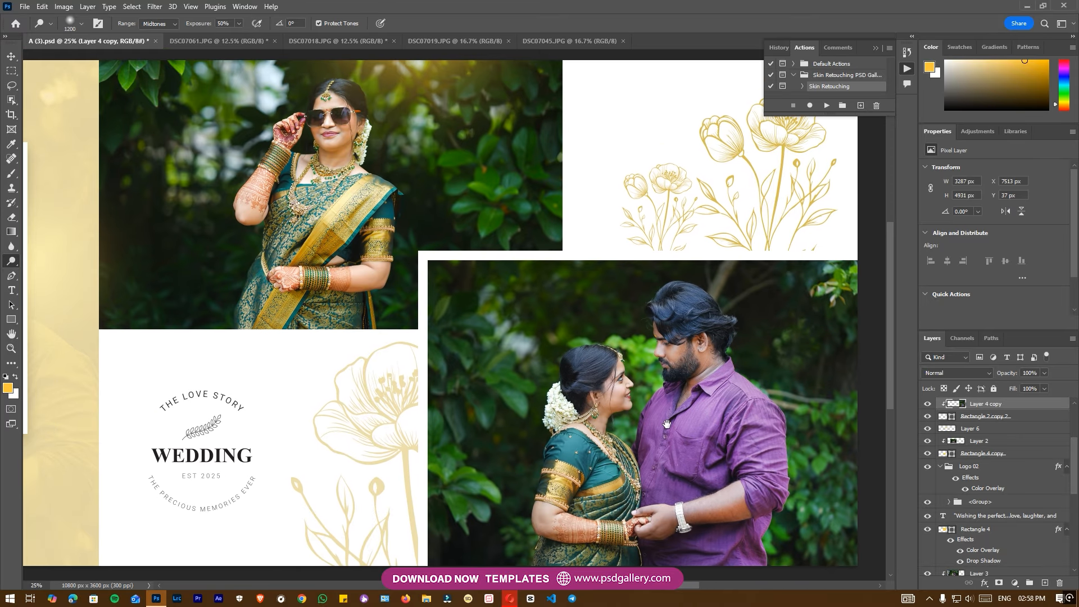
drag(666, 424, 472, 424)
Raise Blacks to +72 for the couple photo in the Camera Raw Filter
key(v)
right_click(507, 375)
click(534, 380)
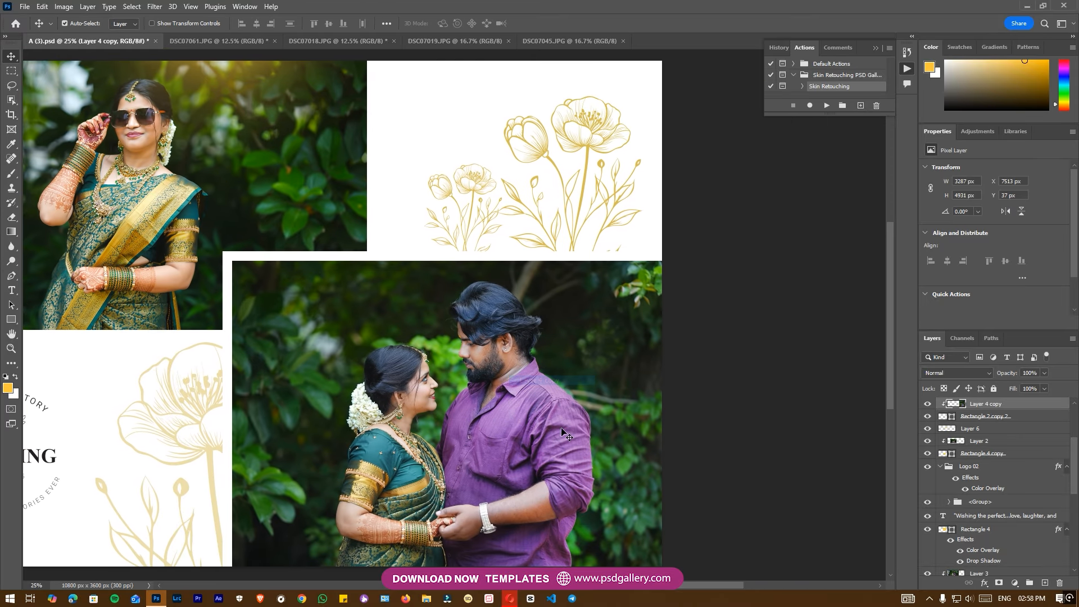
right_click(524, 444)
click(574, 448)
key(ctrl+shift+a)
drag(877, 256, 935, 215)
click(914, 160)
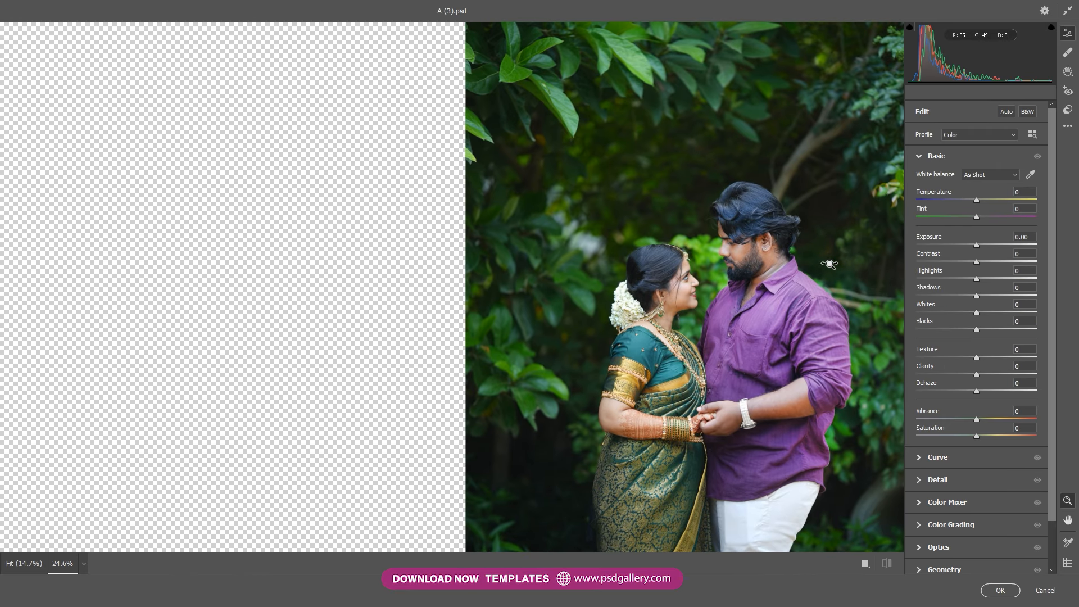
scroll(828, 264, up, 2)
drag(1031, 325, 1022, 325)
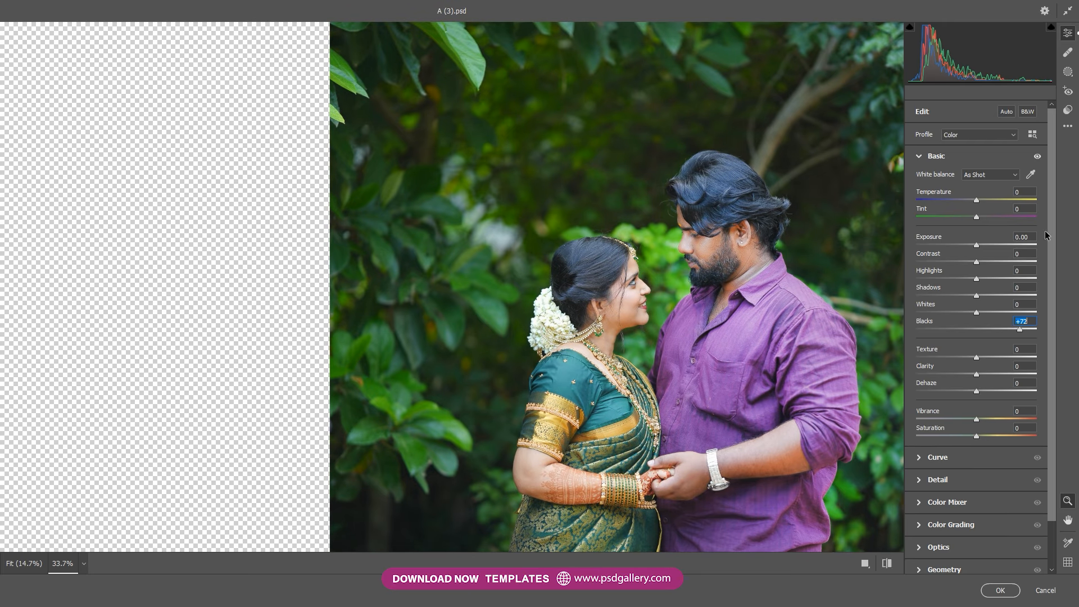
Apply the PM02 preset from Portraits: Medium Skin and accept the Camera Raw edits
click(1068, 111)
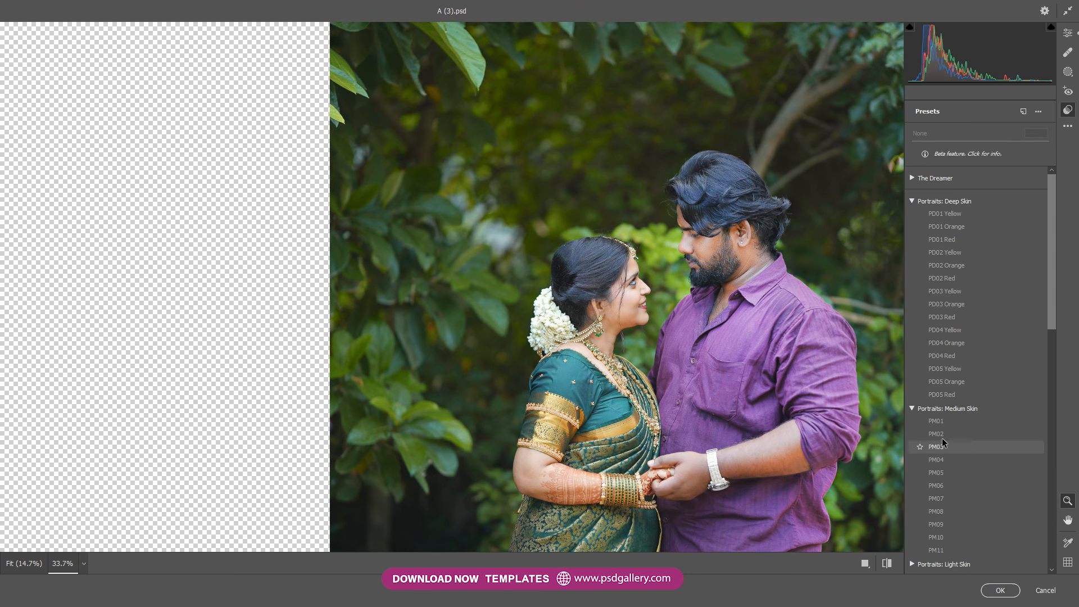
click(943, 434)
click(1016, 592)
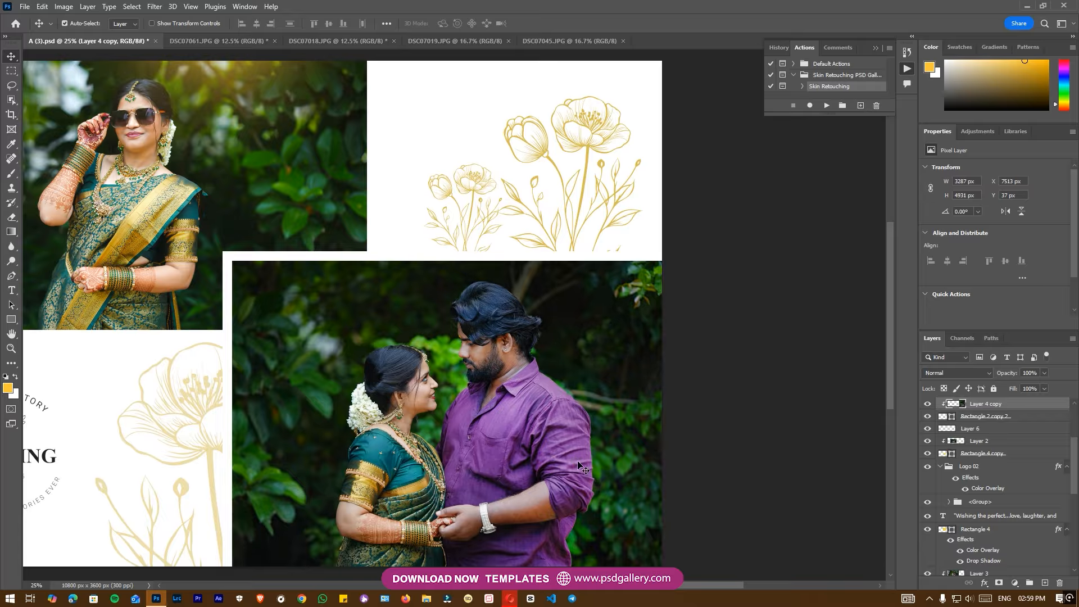
Shift the clipped couple photo's highlights toward cyan with Color Balance, setting the Cyan–Red level to -14
key(ctrl+minus)
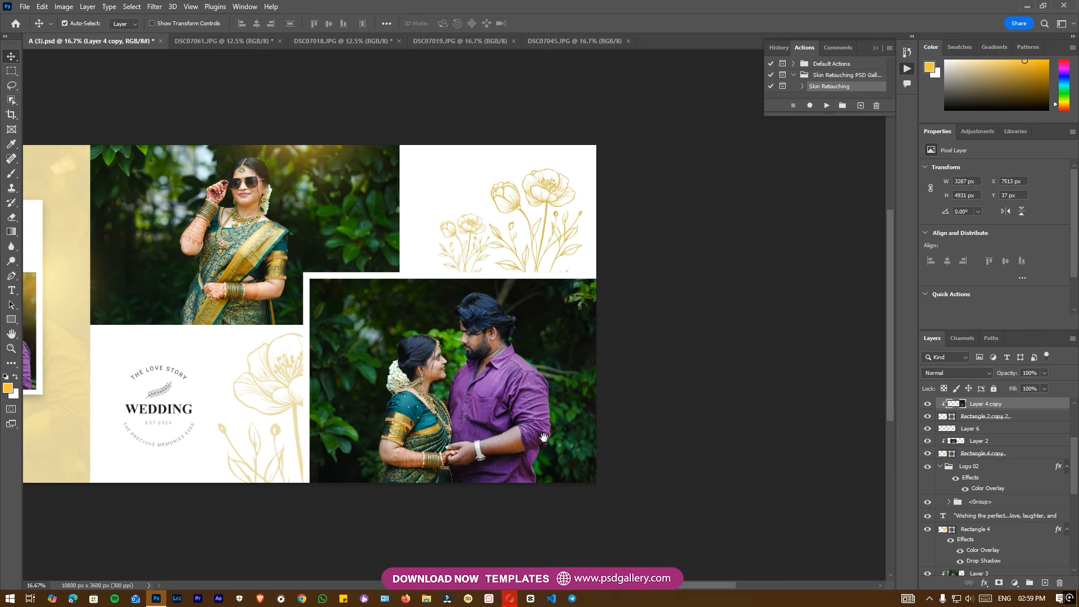
key(ctrl+b)
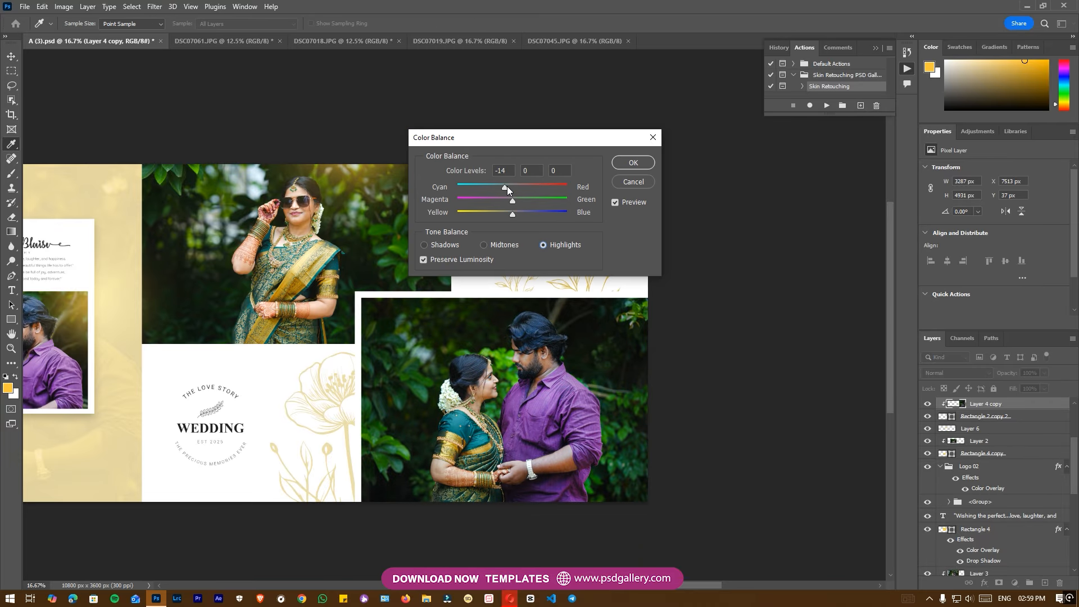
click(632, 163)
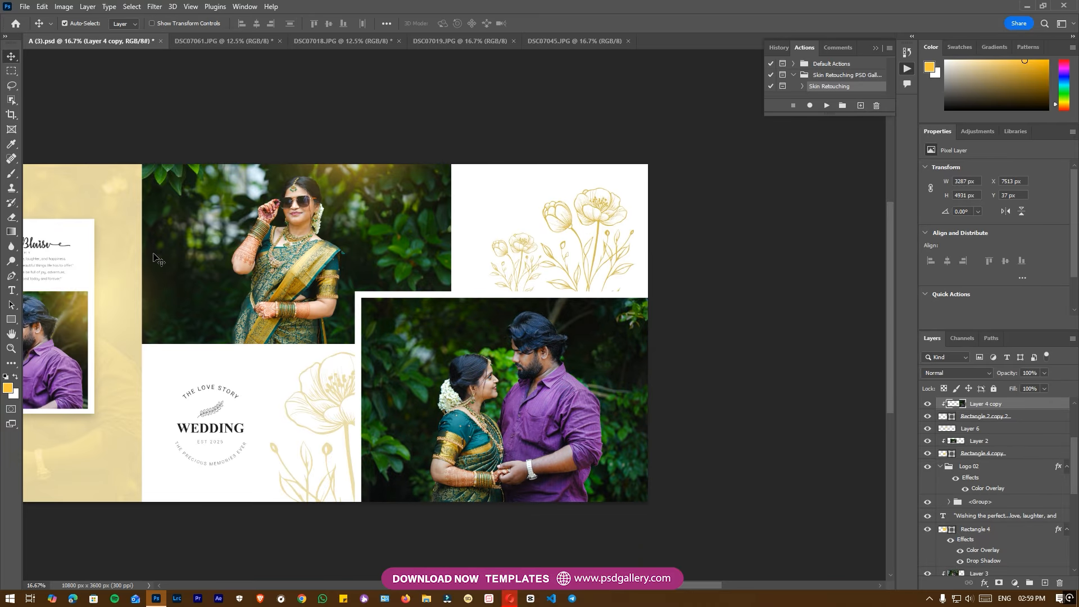
Review the full album spread and compare the brightness and color of its placed photos
click(12, 261)
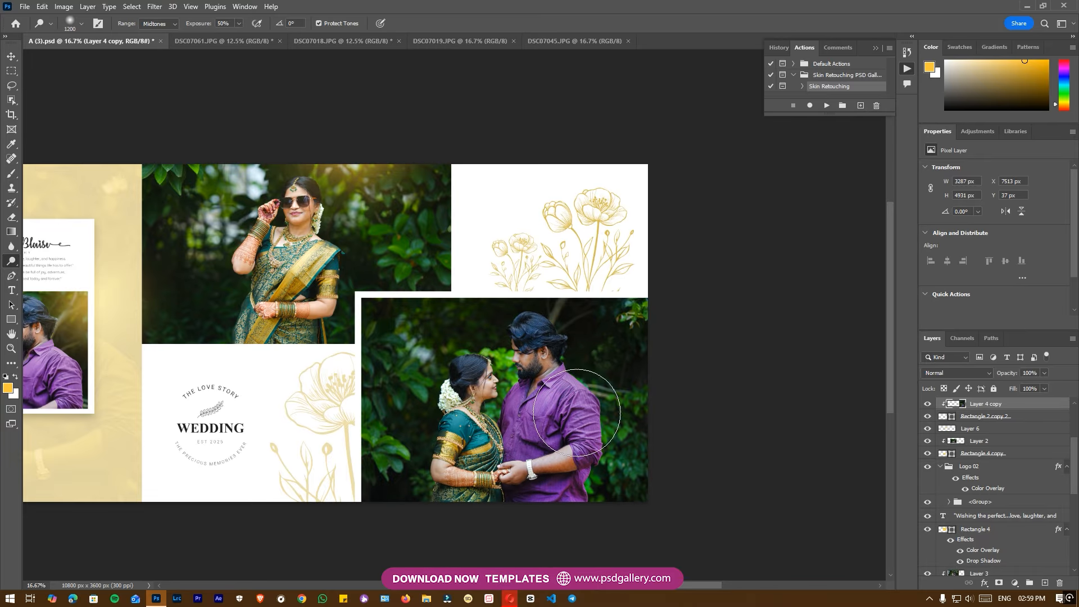
scroll(578, 511, left, 5)
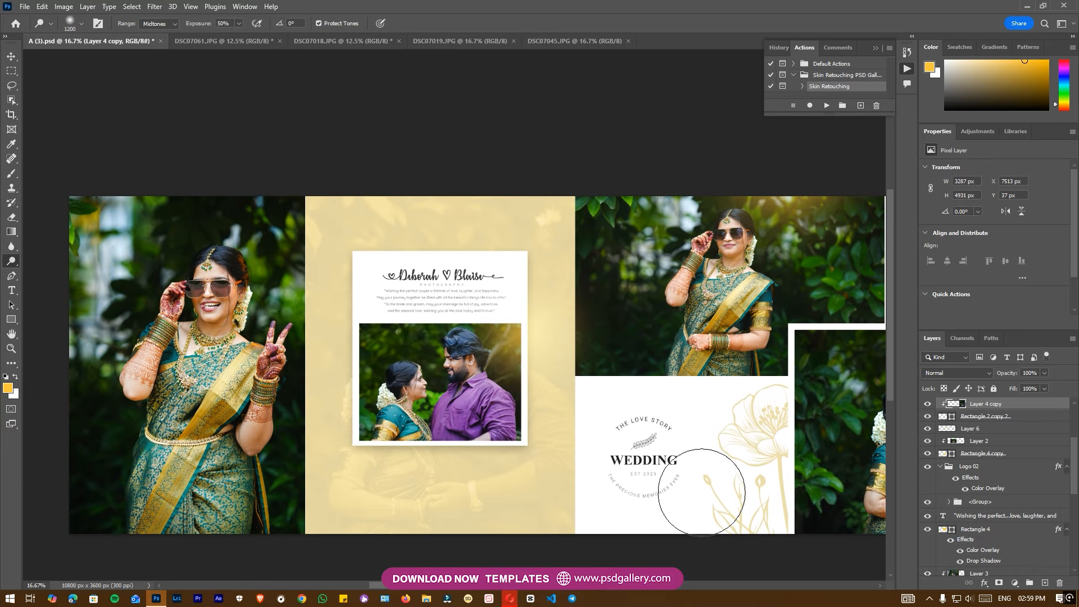
key(ctrl+minus)
key(ctrl+minus)
drag(770, 430, 738, 495)
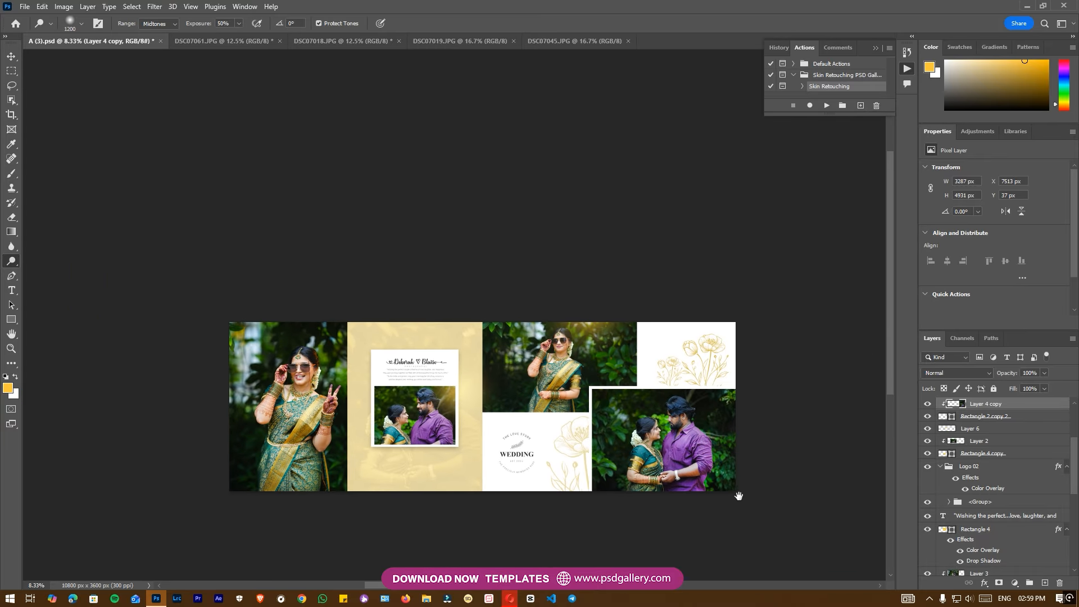
key(v)
key(ctrl+plus)
key(ctrl+plus)
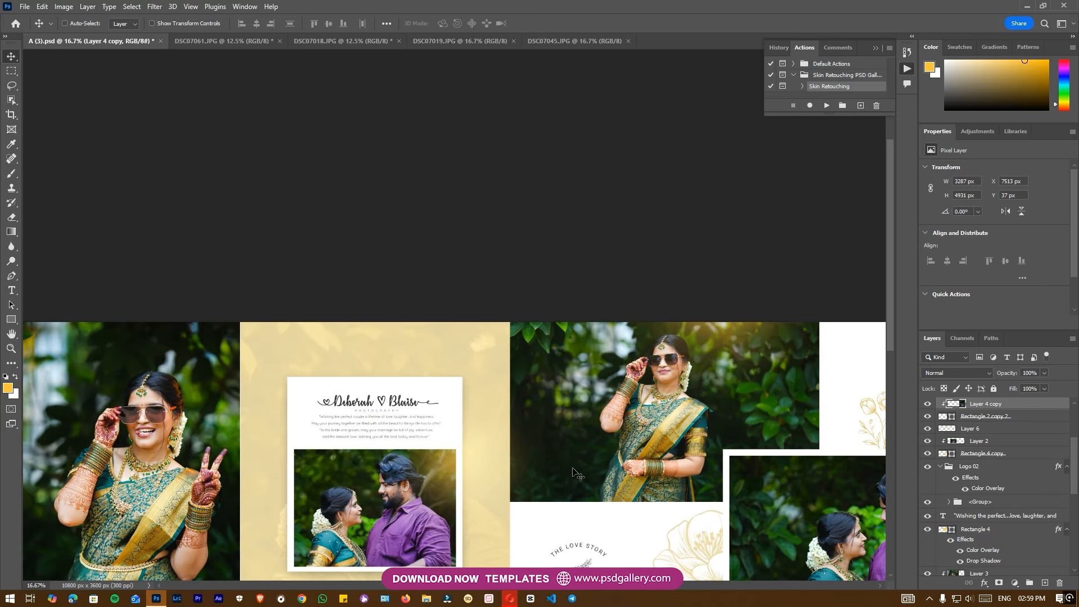
drag(567, 465, 619, 338)
key(ctrl+plus)
right_click(409, 341)
click(420, 354)
key(ctrl+t)
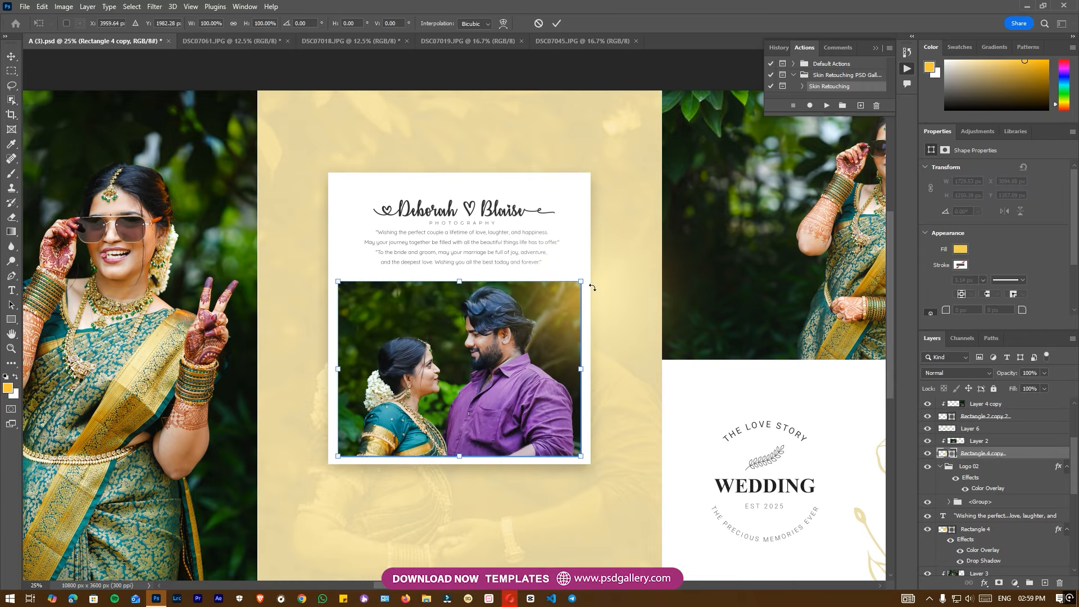
key(Escape)
Scale the Layer 2 couple photo in the white card to 113.24% and reposition it slightly within its frame
click(974, 444)
key(ctrl+t)
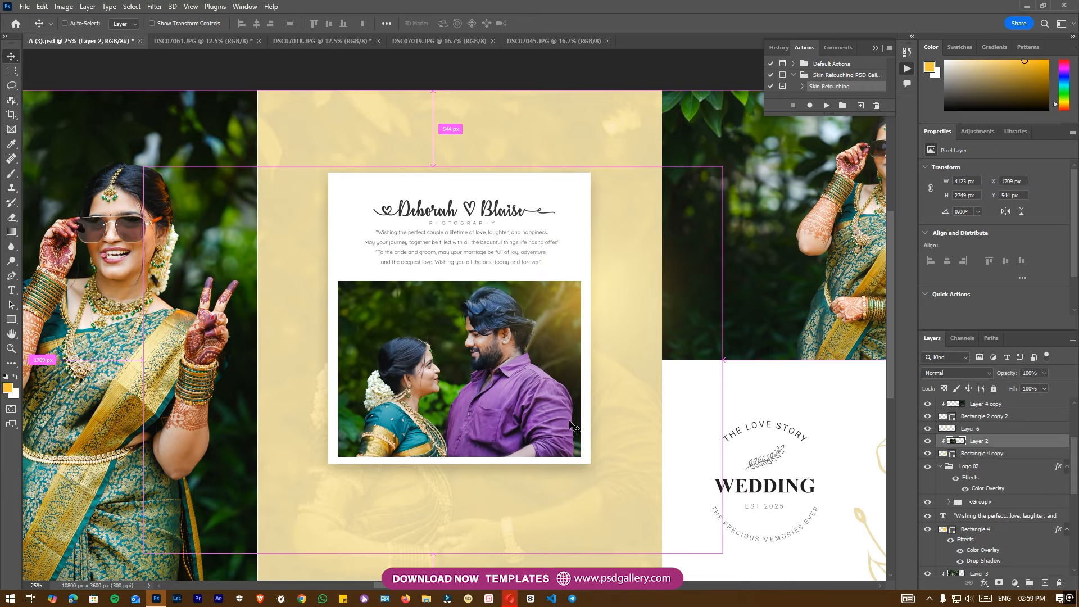
drag(723, 170, 763, 146)
drag(443, 343, 446, 348)
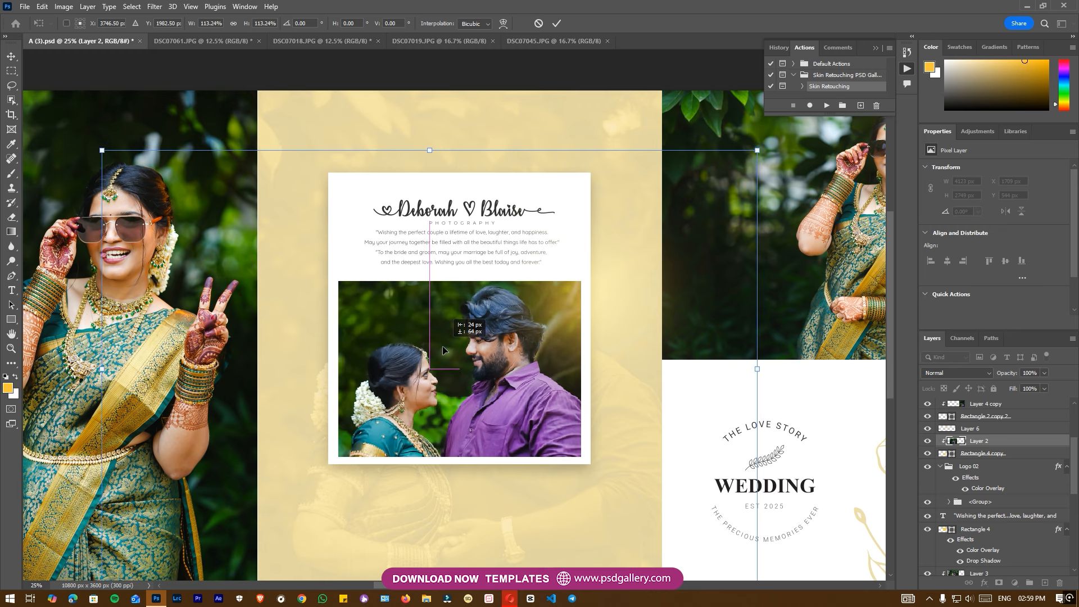
key(Return)
Inspect the bride photos, the faded background layer and the couple's card up close across the album spread
key(ctrl+minus)
drag(540, 383, 551, 407)
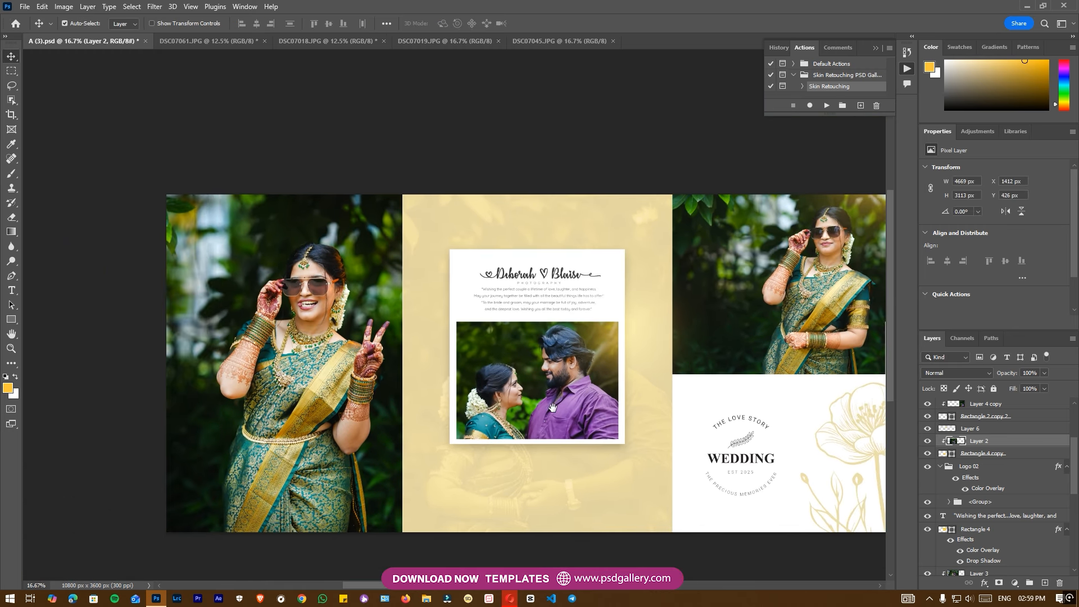
click(332, 403)
key(o)
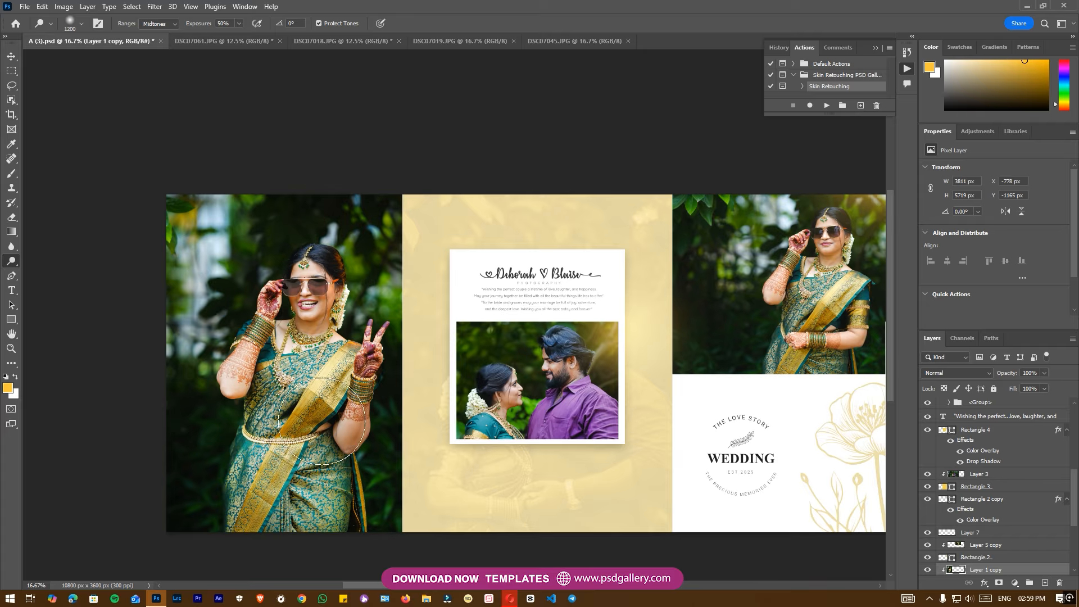
scroll(326, 405, right, 6)
key(v)
right_click(339, 408)
click(360, 411)
key(ctrl+plus)
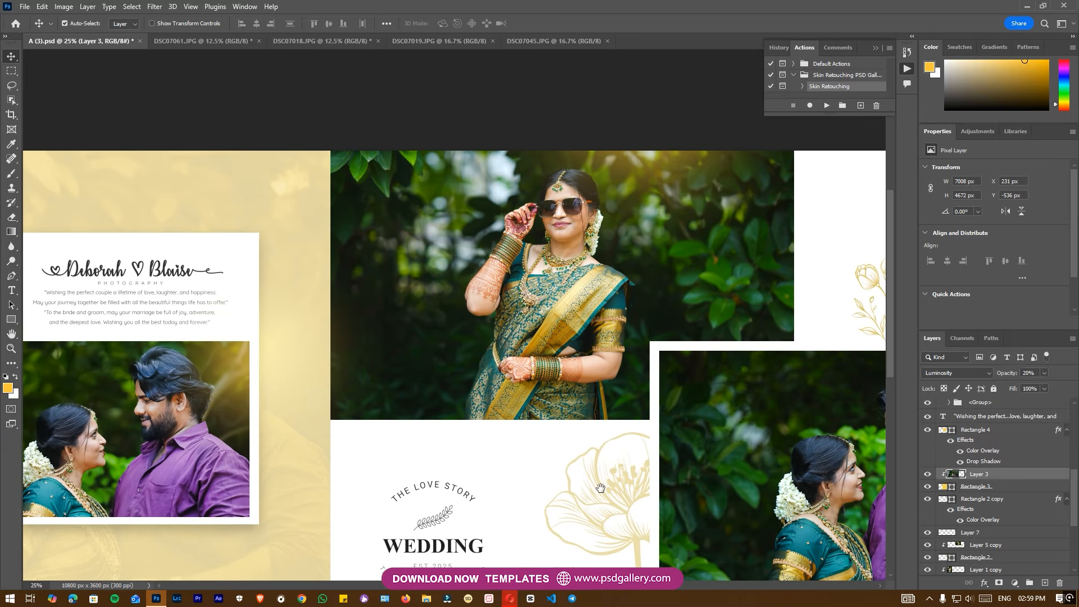
scroll(596, 420, down, 2)
drag(393, 436, 672, 445)
drag(444, 455, 642, 467)
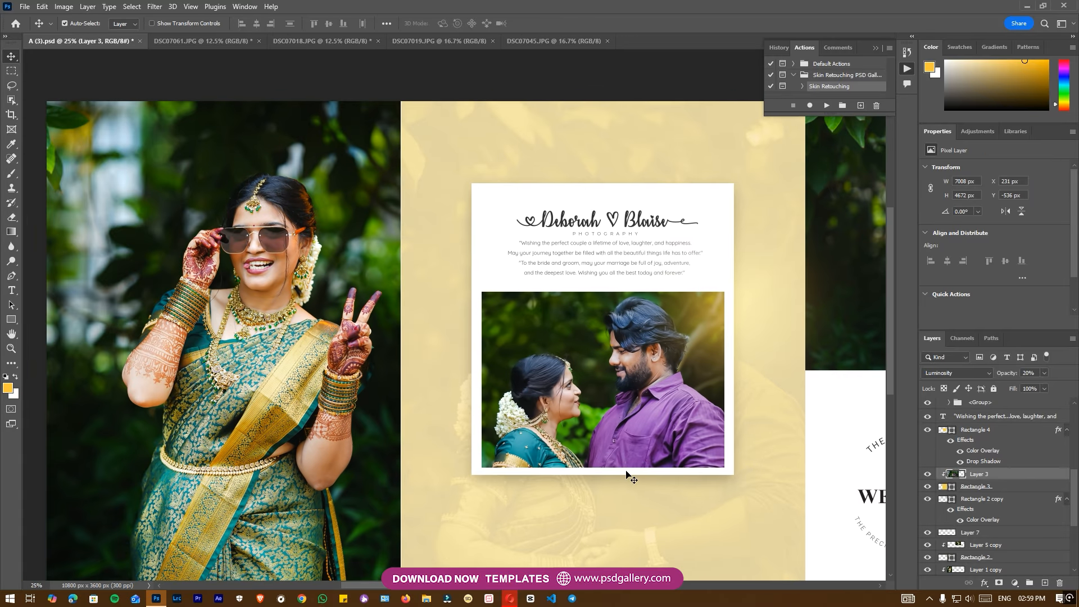
key(ctrl+plus)
key(ctrl+plus)
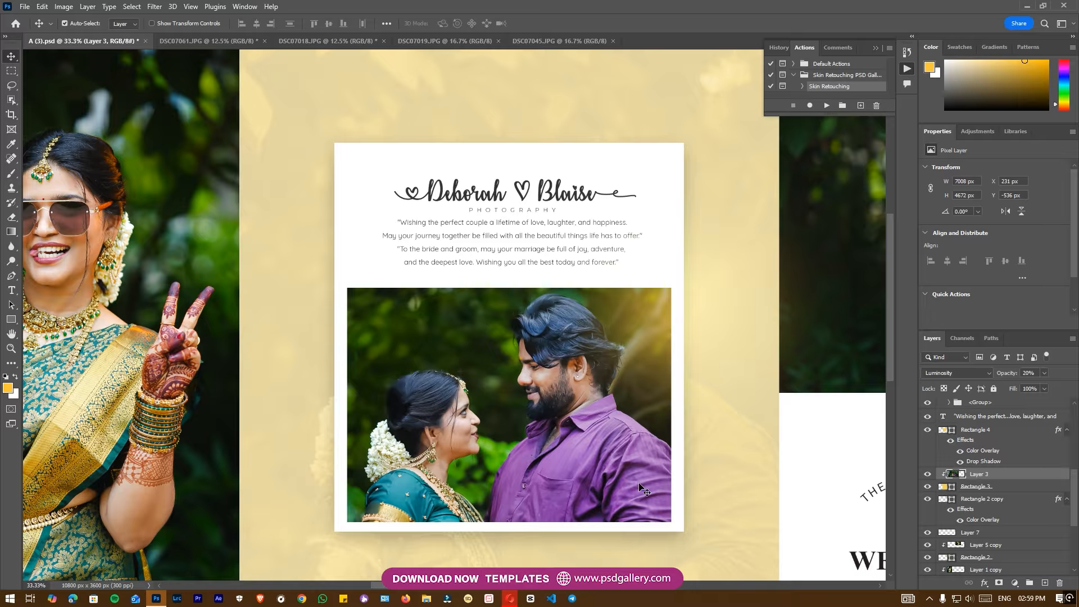